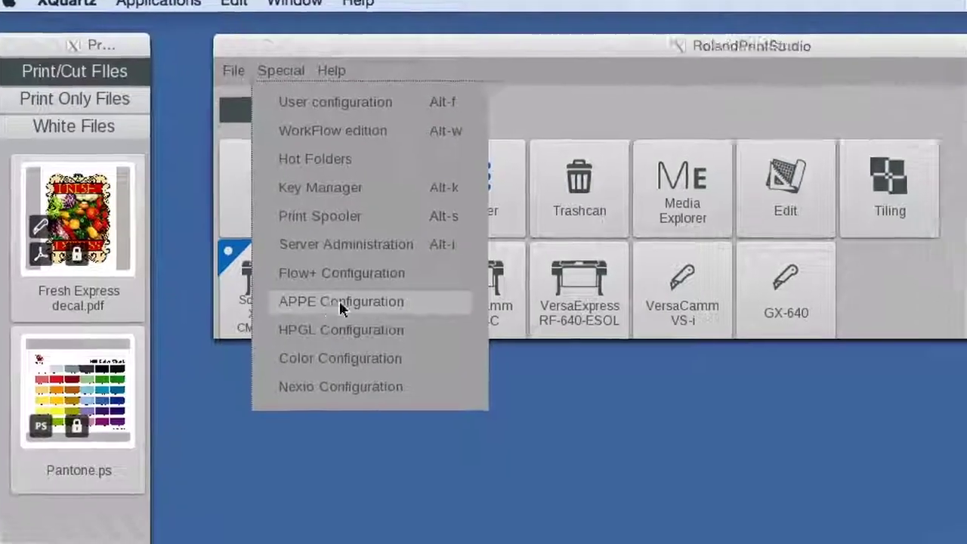
# - Open the APPE Options dialog to check Adobe colour management and Strict PDF/X mode
pyautogui.click(362, 327)
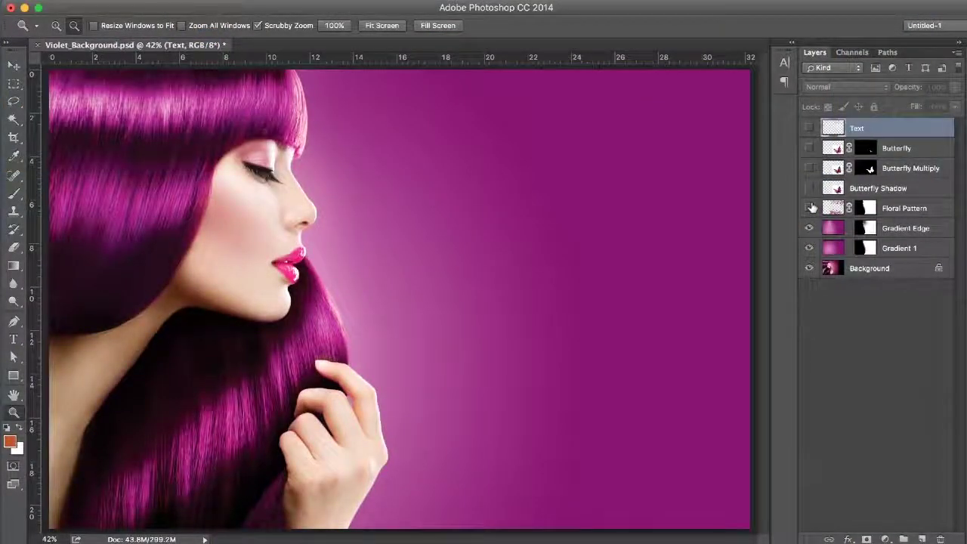
# - Show the Floral Pattern, butterfly shadow, wing detail and Violet passion text layers, then rotate the decal 180°
pyautogui.click(810, 208)
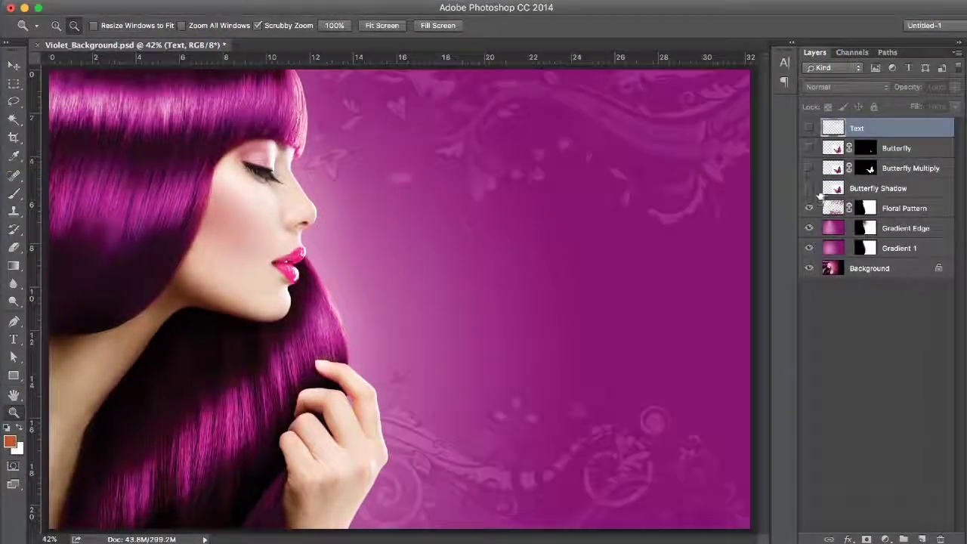
pyautogui.click(810, 188)
pyautogui.click(810, 168)
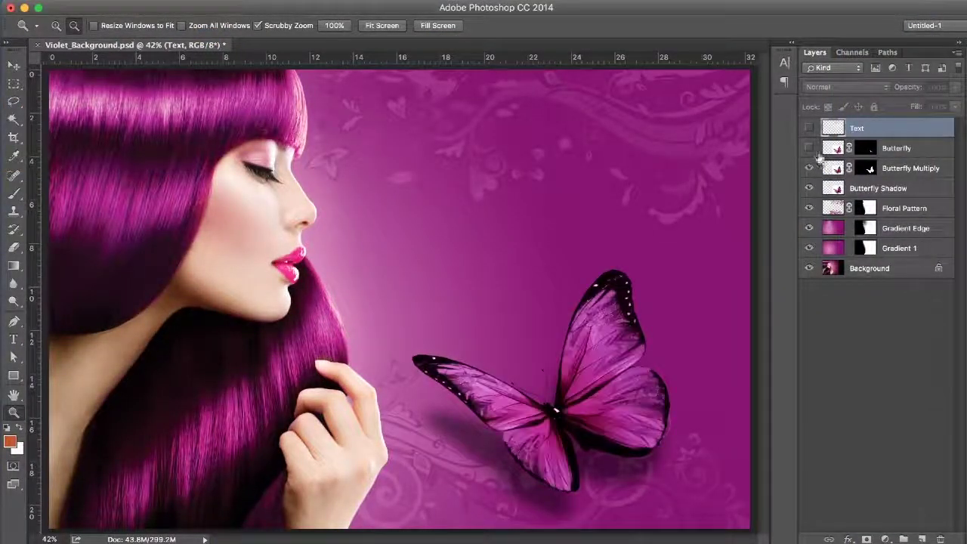
pyautogui.click(811, 128)
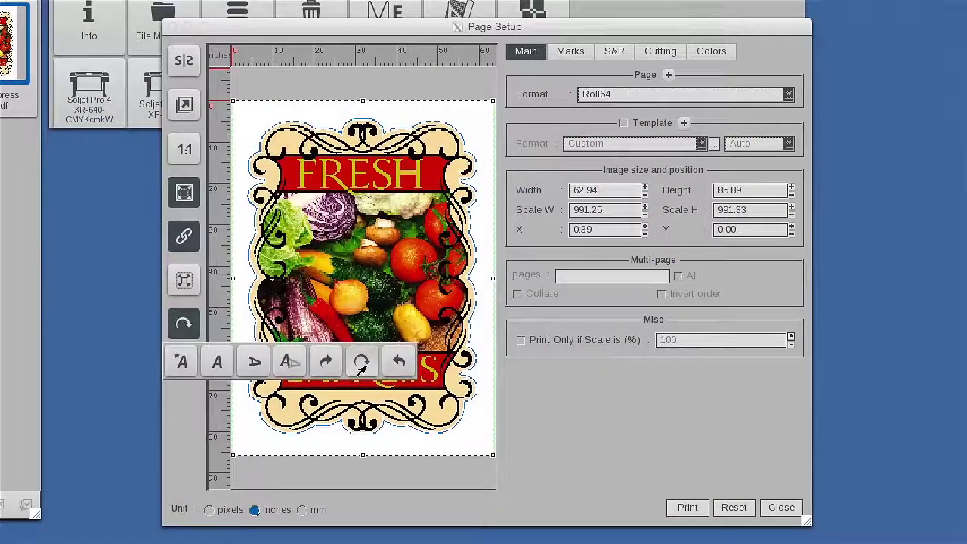
pyautogui.click(360, 365)
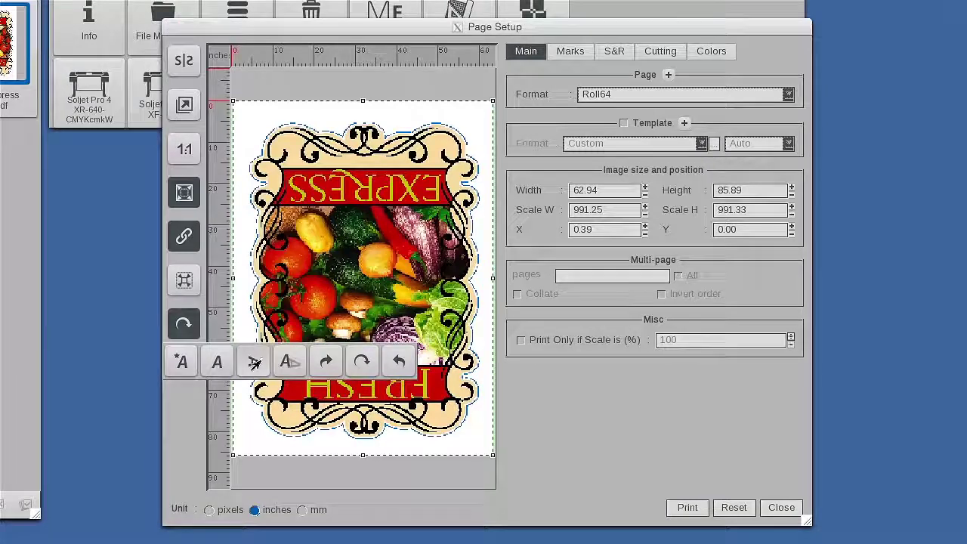
# - Rotate the decal 90°, add PANTONE 285 C, enable Instant cut, set 4 S&R copies and nest
pyautogui.click(254, 362)
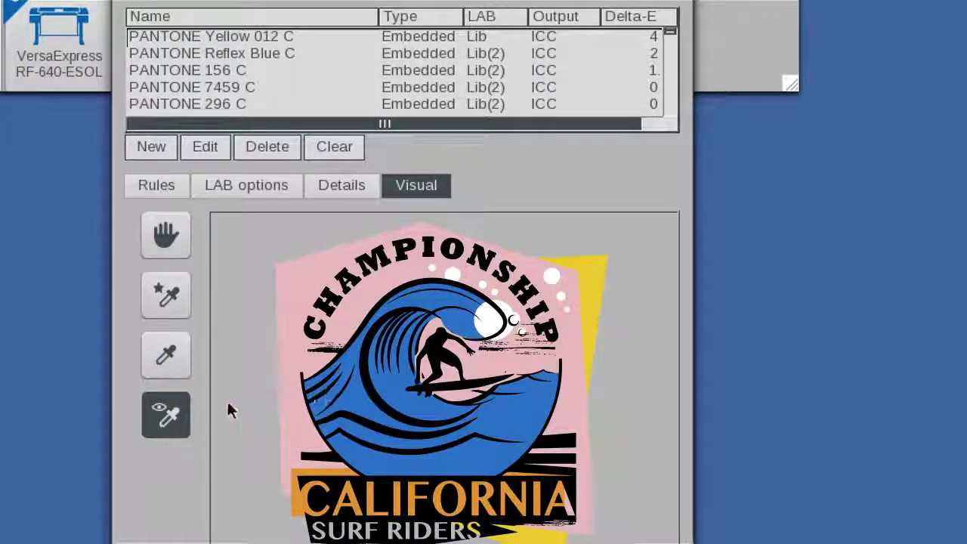
pyautogui.click(396, 384)
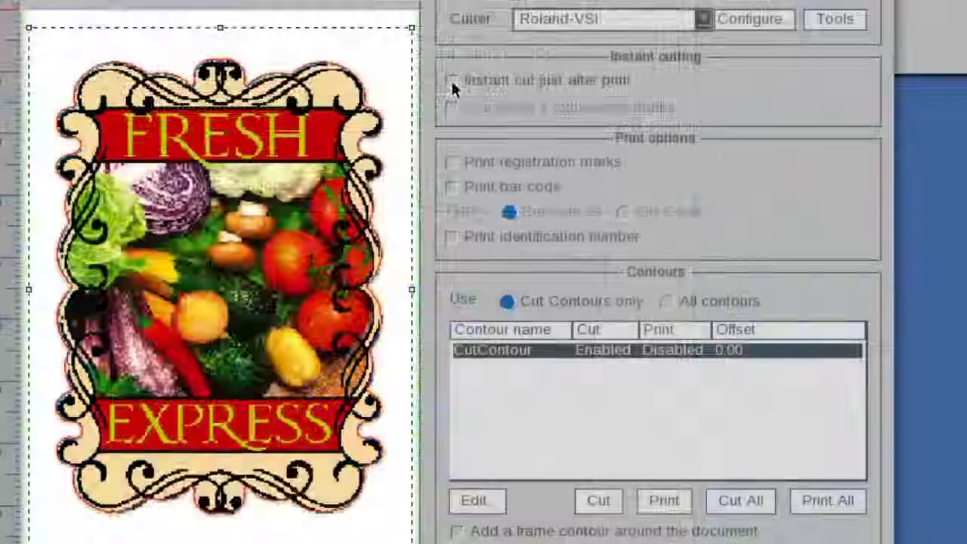
pyautogui.click(452, 82)
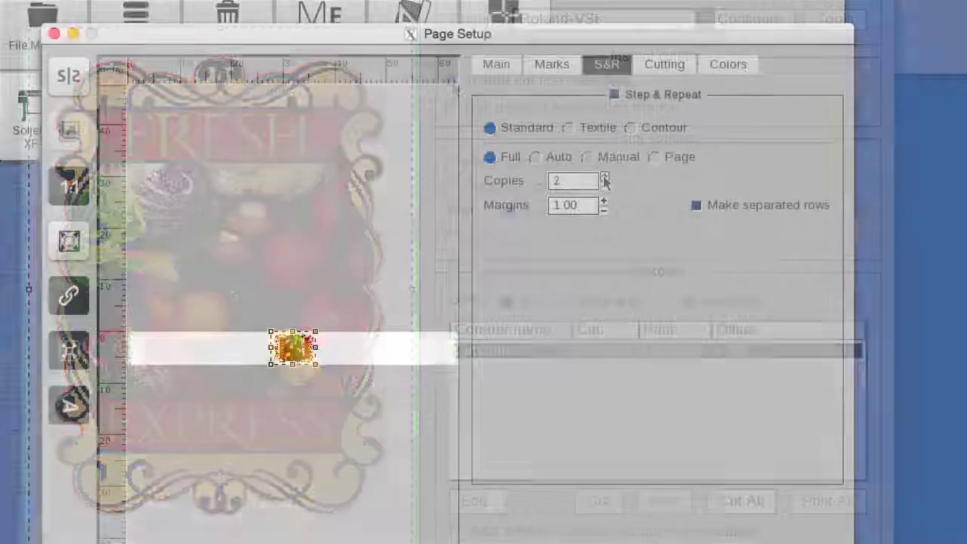
pyautogui.click(604, 177)
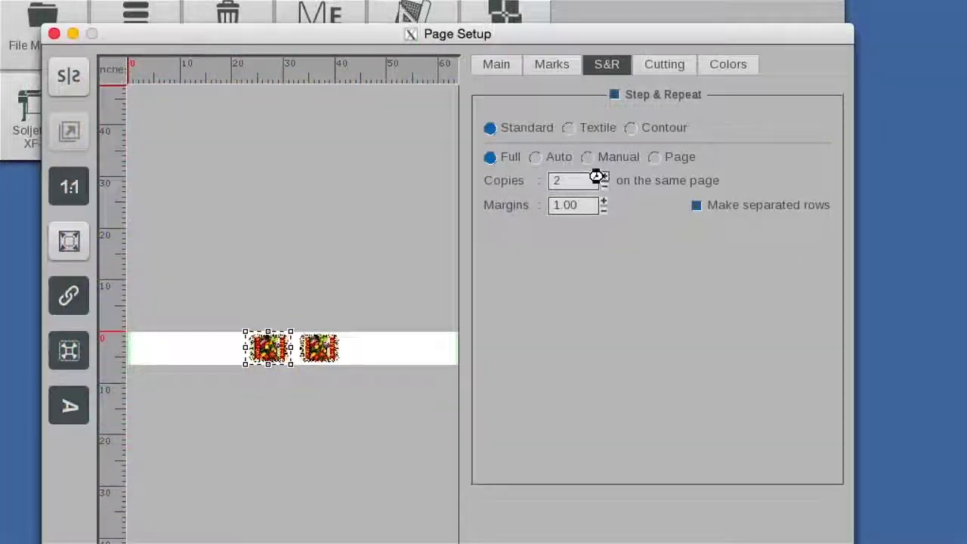
pyautogui.click(604, 176)
pyautogui.click(603, 176)
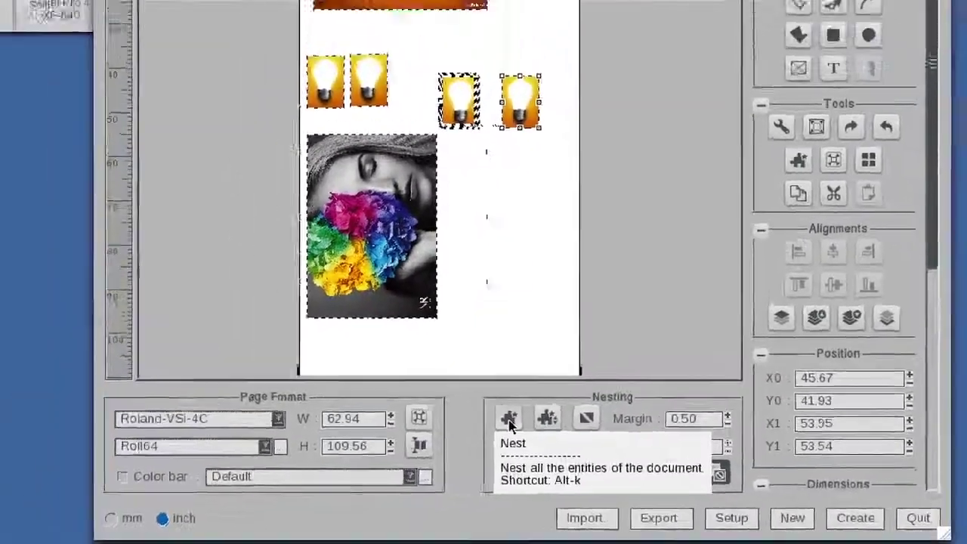
pyautogui.click(509, 421)
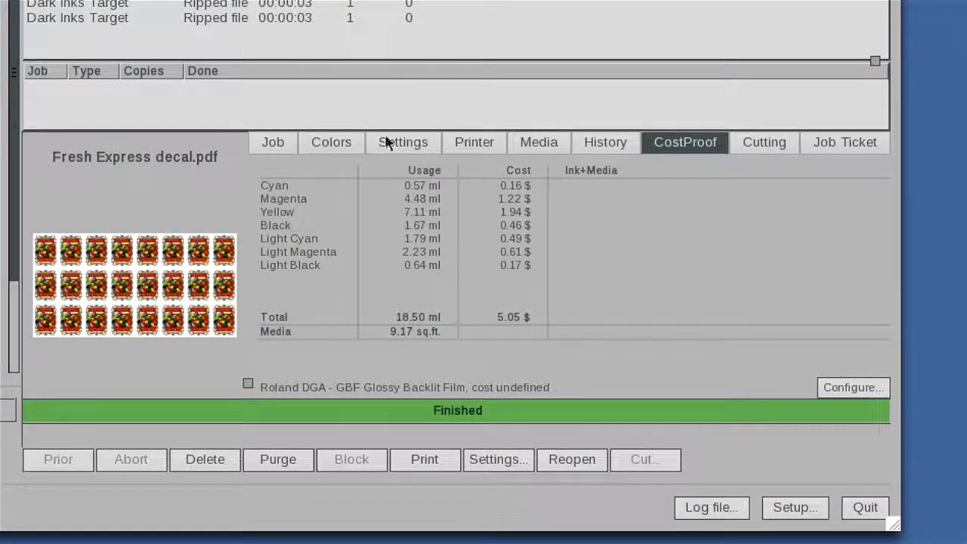
# - Review the finished decal job's colour, details and media tabs in the Spooler
pyautogui.click(330, 142)
pyautogui.click(274, 143)
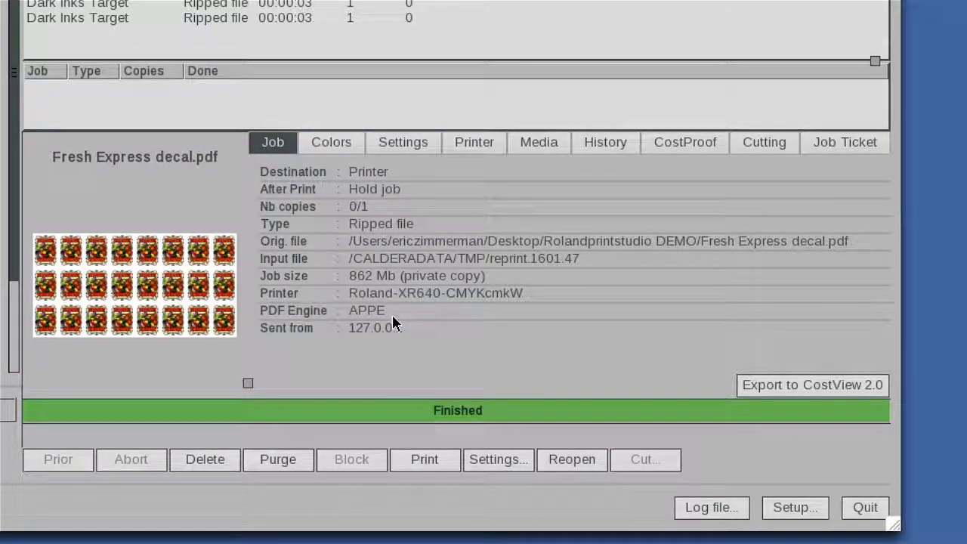
pyautogui.click(409, 145)
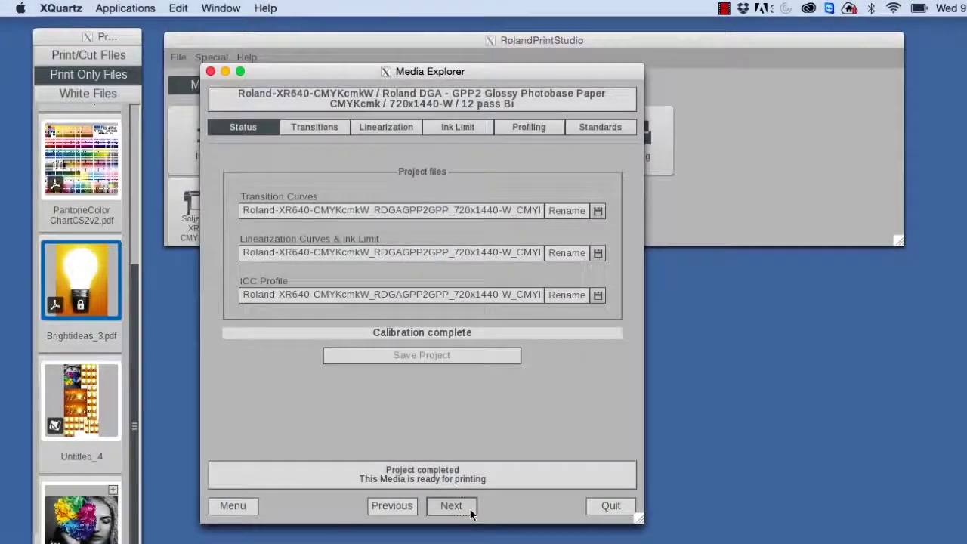
# - Advance through the transition curves, light inks target, print settings and linearization pages
pyautogui.click(470, 514)
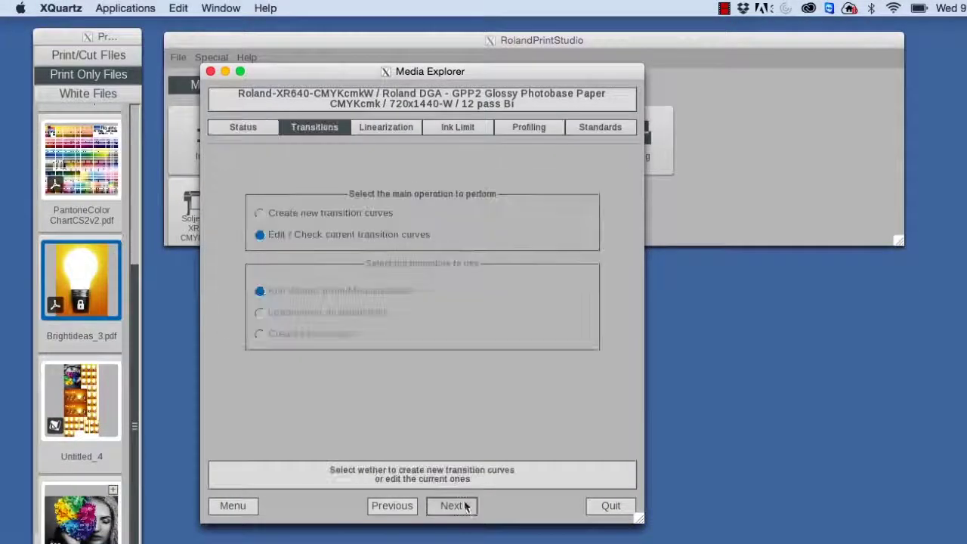
pyautogui.click(447, 505)
pyautogui.click(447, 507)
pyautogui.click(448, 506)
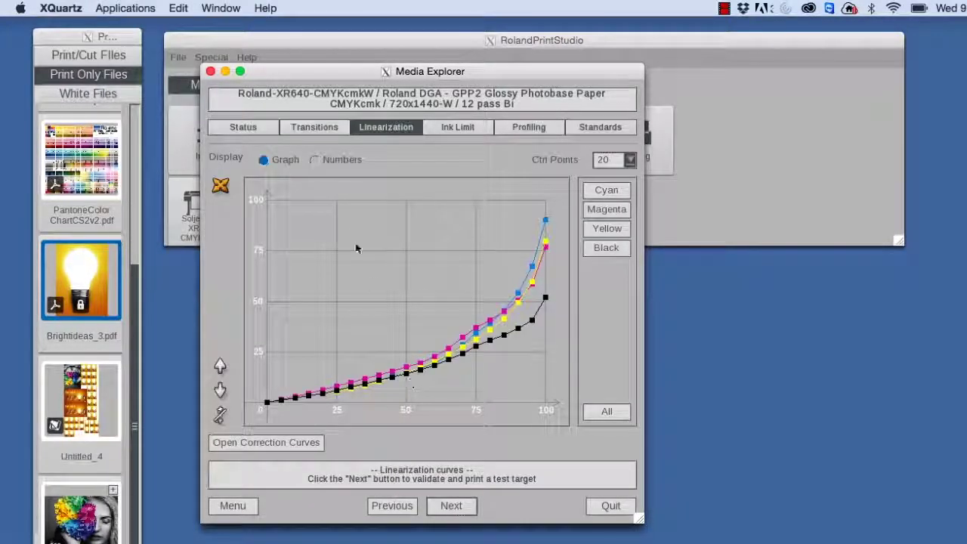
# - Recheck the transition curves graph, then view the gamut plot at a brighter lightness level
pyautogui.click(315, 127)
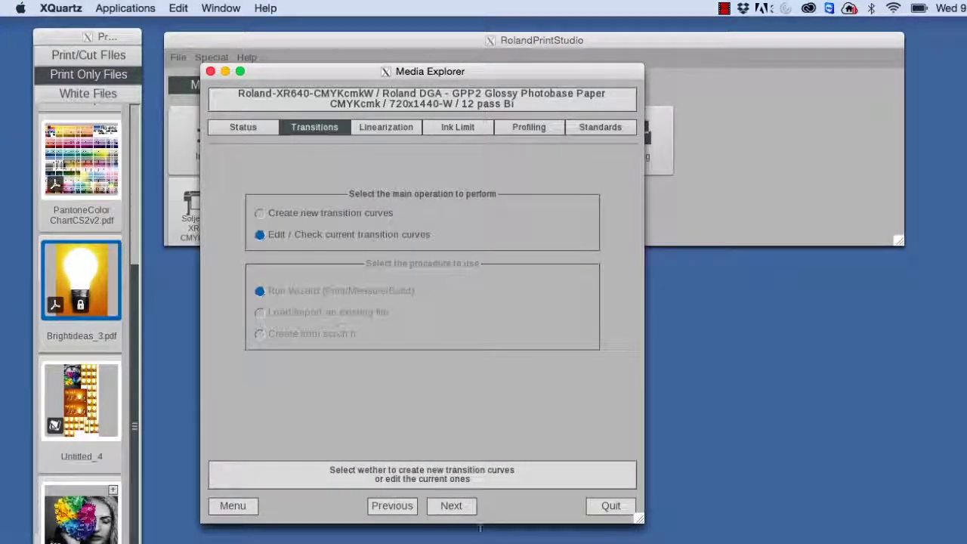
pyautogui.click(451, 507)
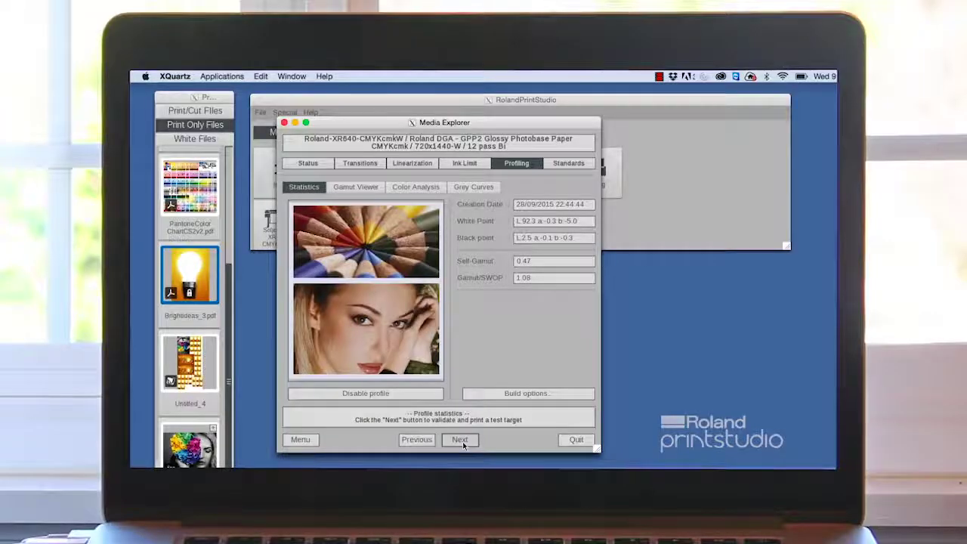
pyautogui.click(355, 187)
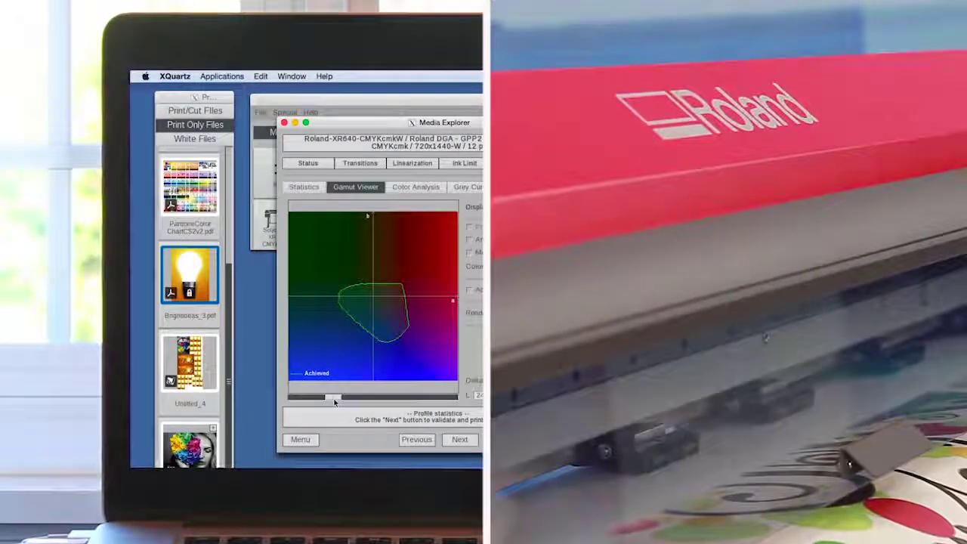
pyautogui.moveTo(334, 398); pyautogui.dragTo(378, 399)
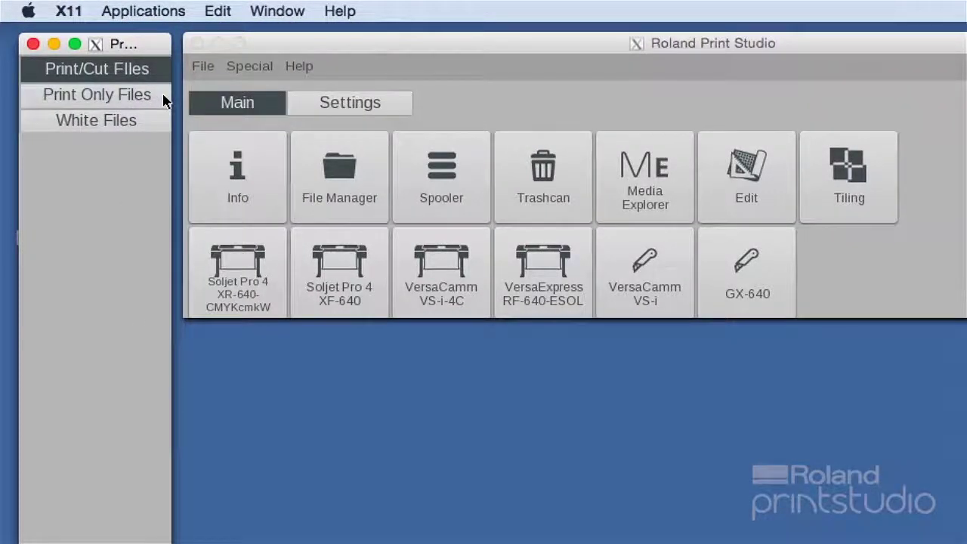
pyautogui.click(244, 115)
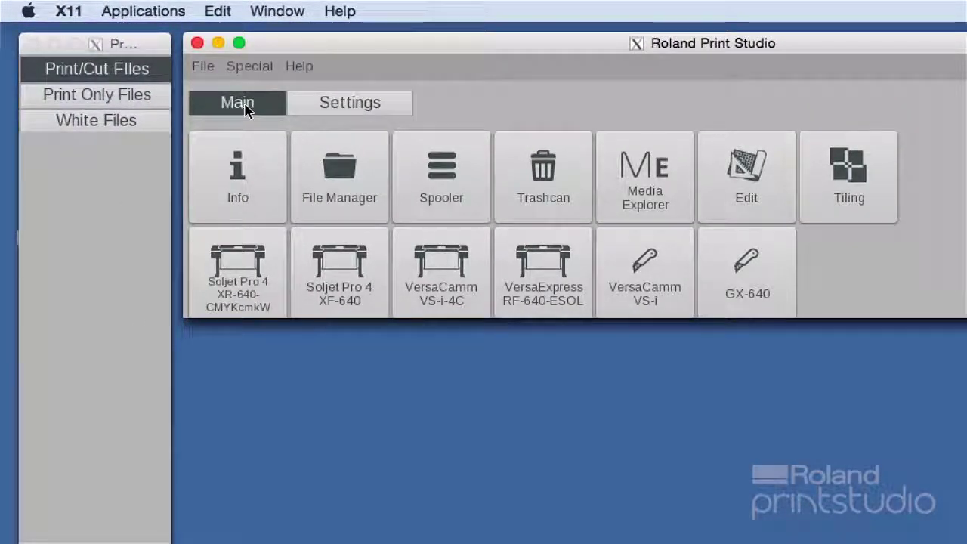
pyautogui.click(332, 106)
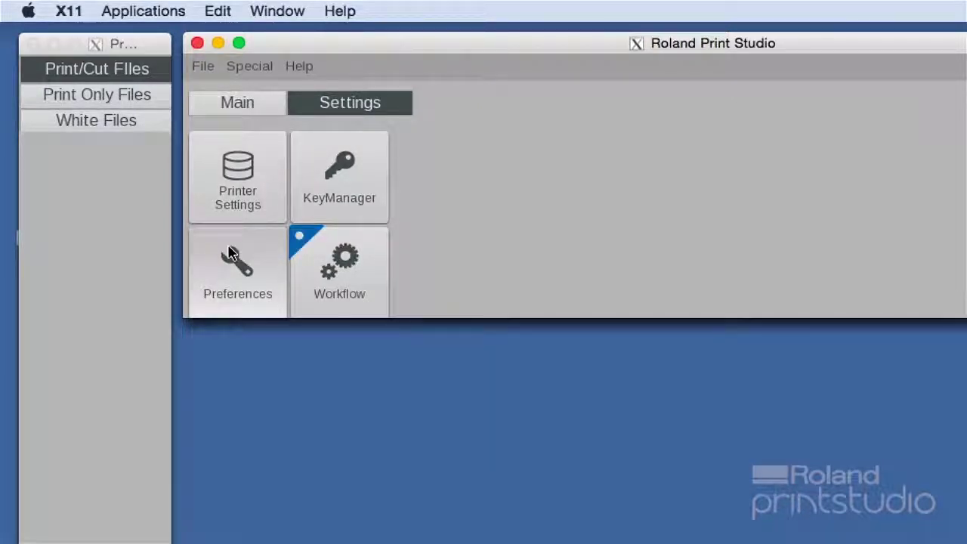
pyautogui.click(244, 102)
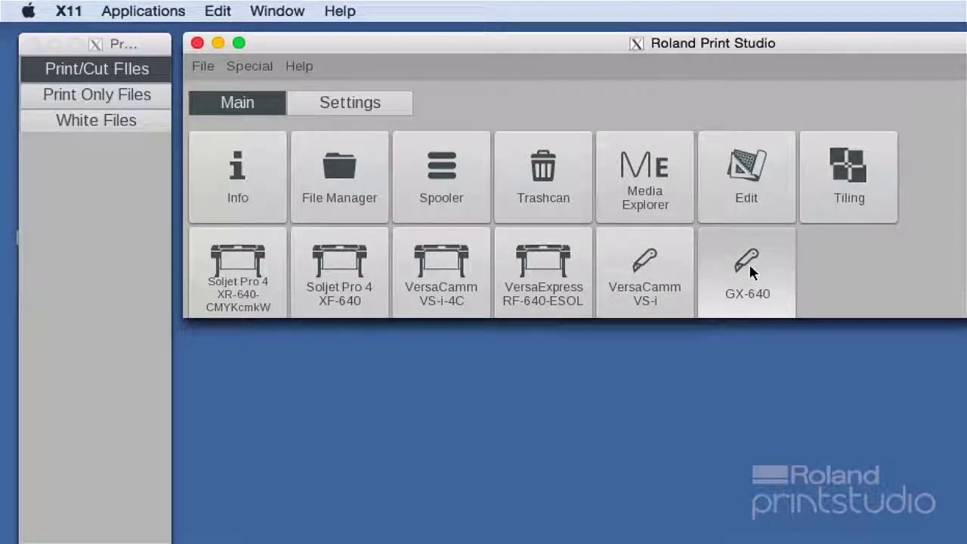
# - Switch to the White Files tab and enter 'ExpoWest Files' as a new tab name
pyautogui.click(79, 86)
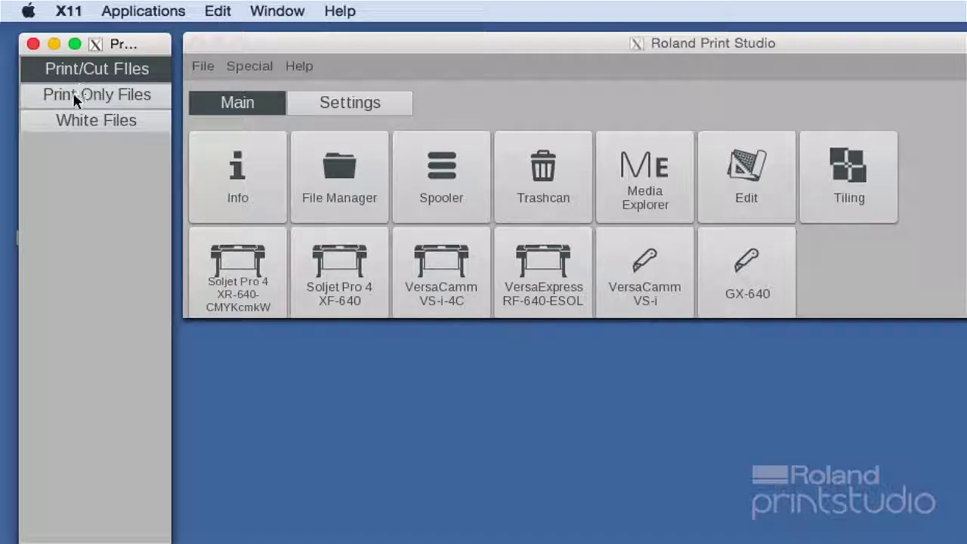
pyautogui.click(74, 99)
pyautogui.click(75, 123)
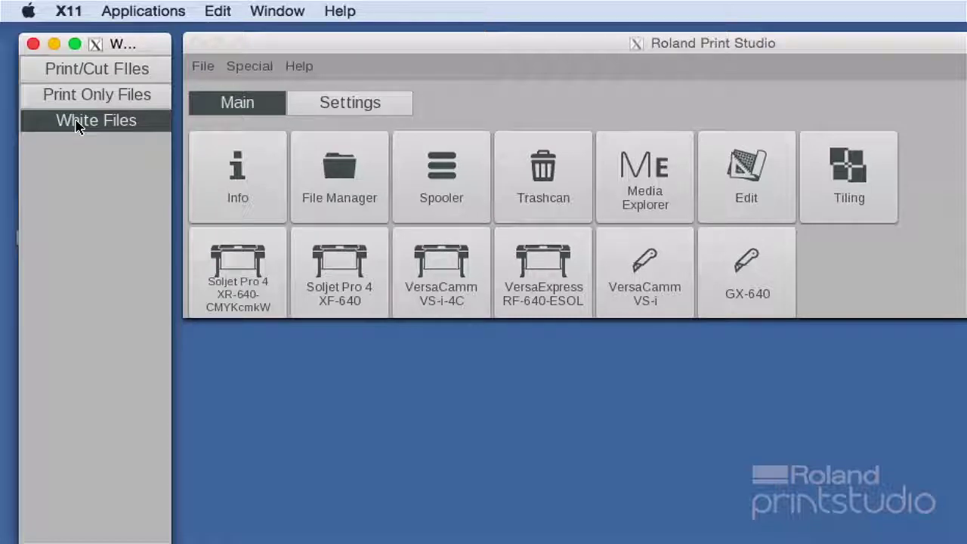
pyautogui.rightClick(76, 126)
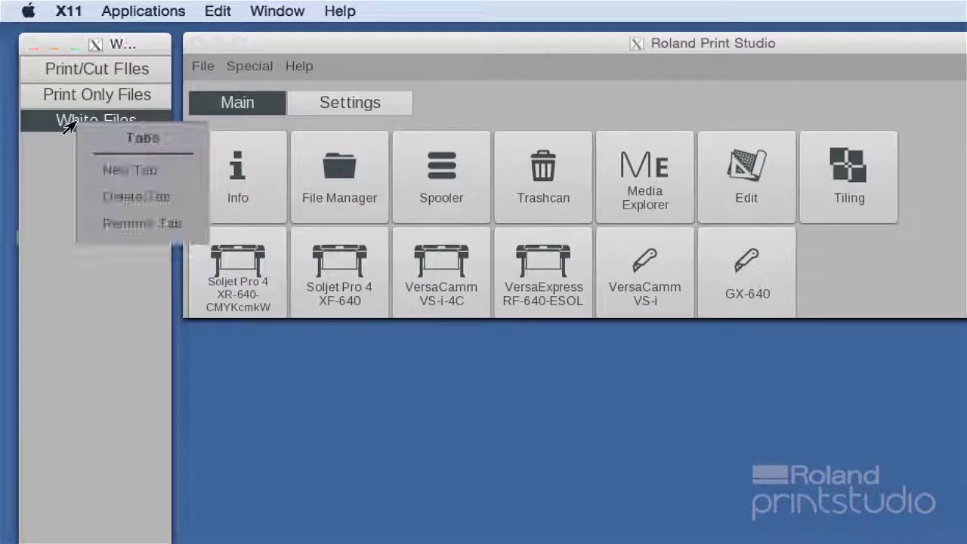
pyautogui.click(119, 173)
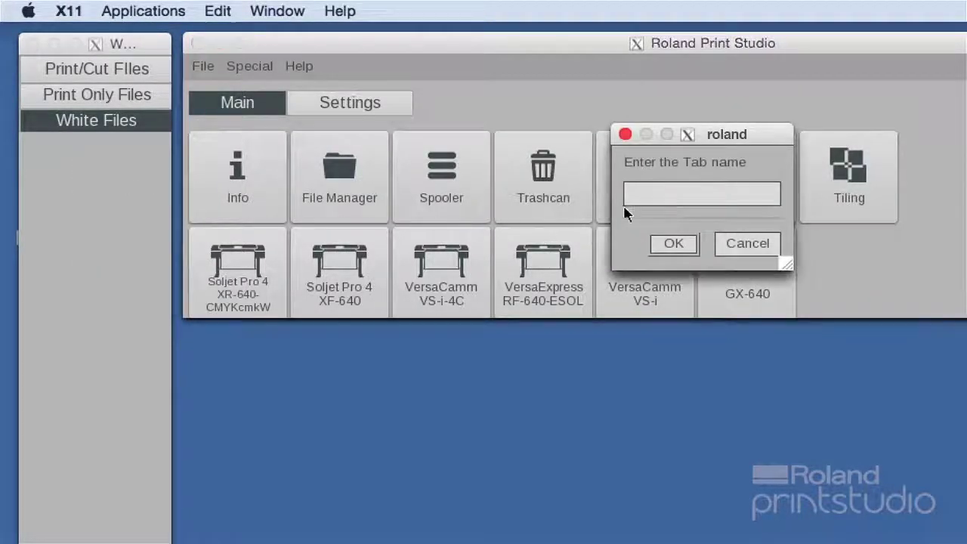
pyautogui.write('ExpoWe')
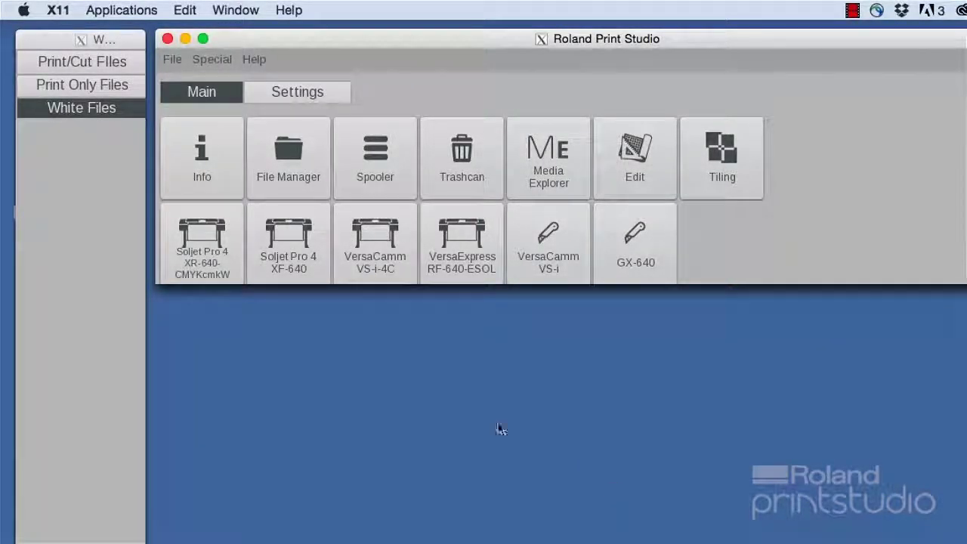
# - Load Fresh Express decal.pdf from the file manager as a print-and-cut job
pyautogui.click(117, 165)
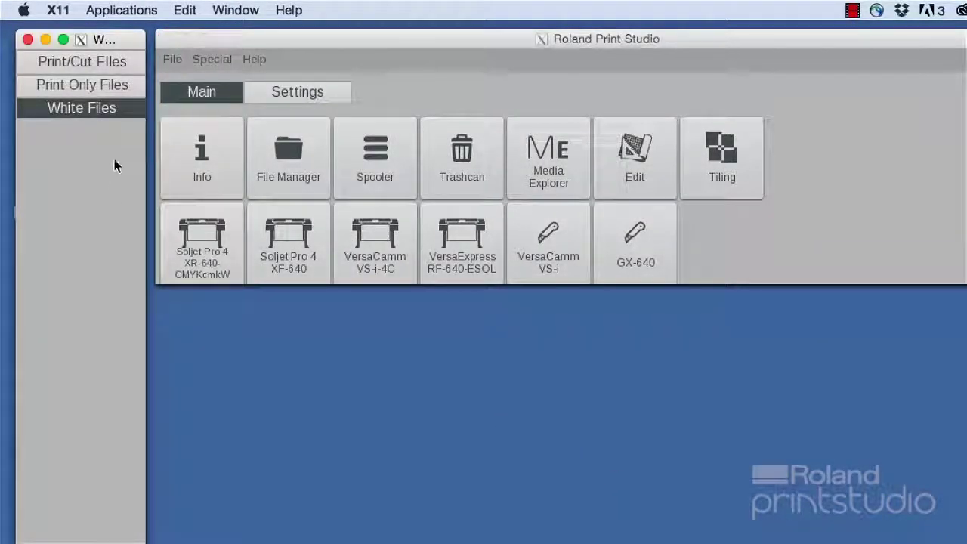
pyautogui.click(85, 65)
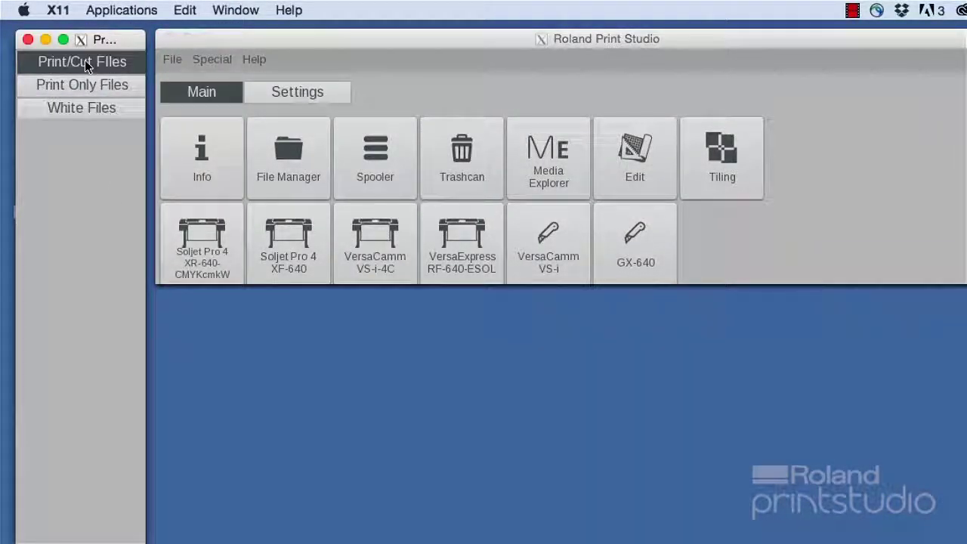
pyautogui.click(318, 179)
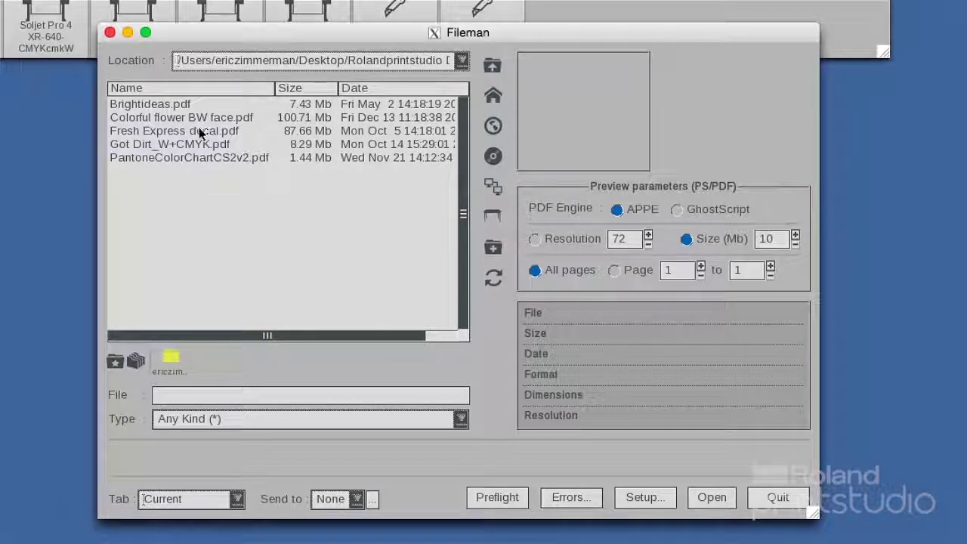
pyautogui.click(200, 133)
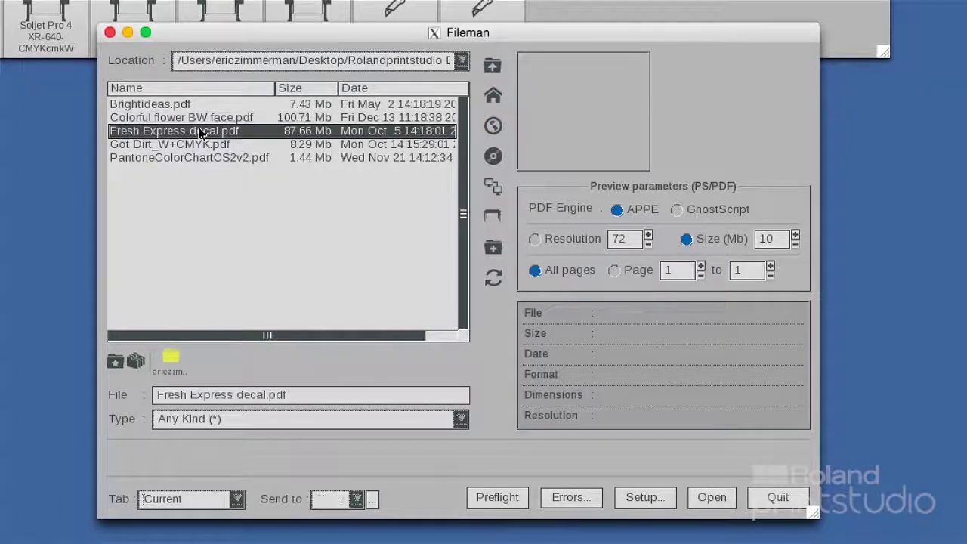
pyautogui.click(712, 496)
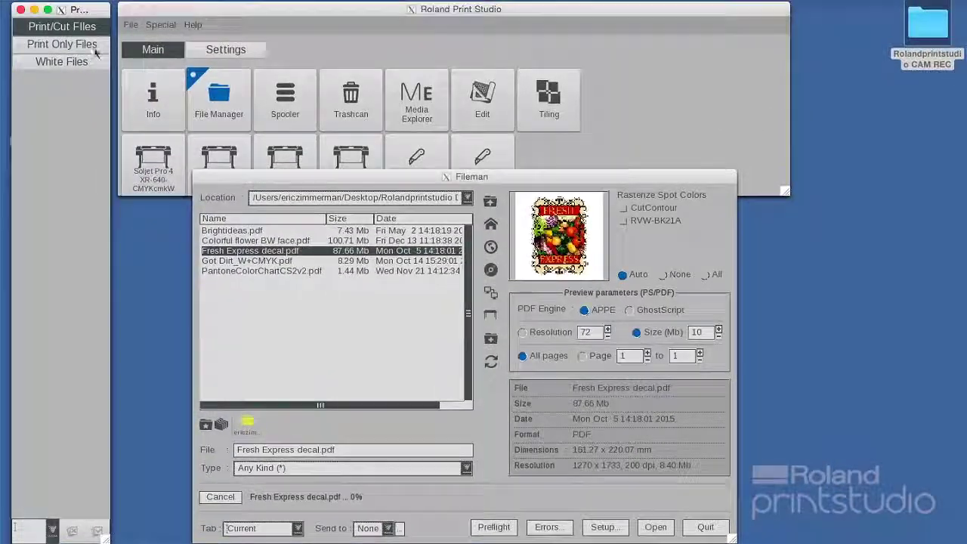
# - Load Brightideas, Colorful flower BW face and the Pantone colour chart as print-only jobs
pyautogui.click(83, 46)
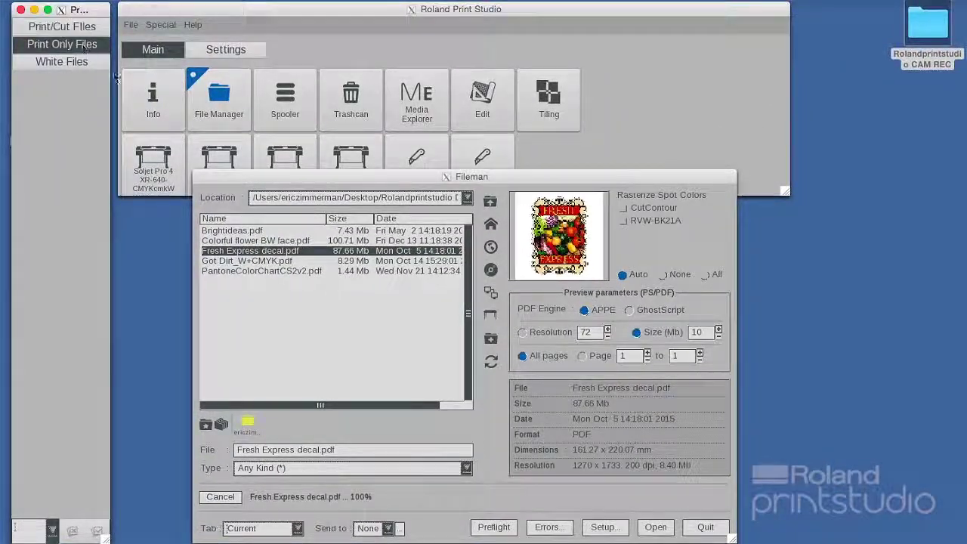
pyautogui.click(275, 231)
pyautogui.click(279, 241)
pyautogui.keyDown('ctrl'); pyautogui.click(284, 270); pyautogui.keyUp('ctrl')
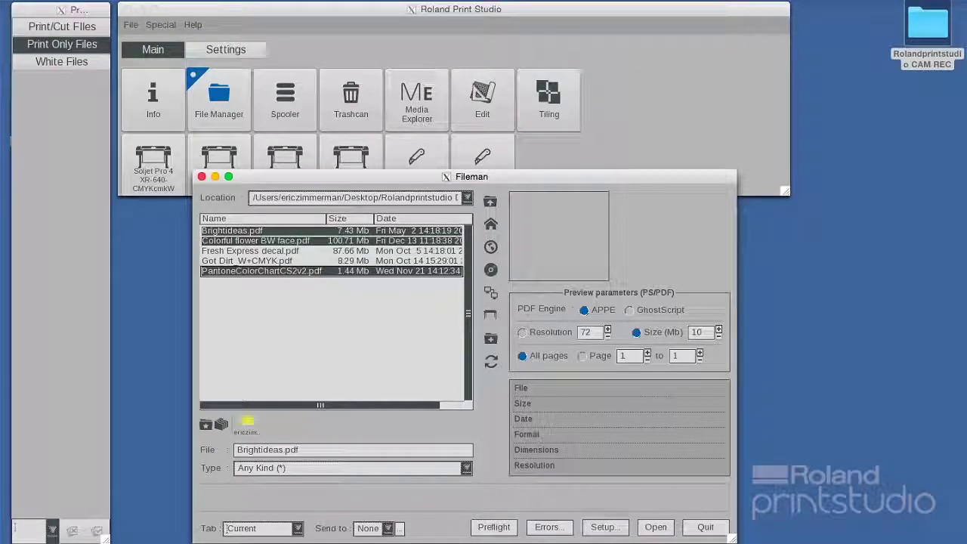
pyautogui.click(656, 527)
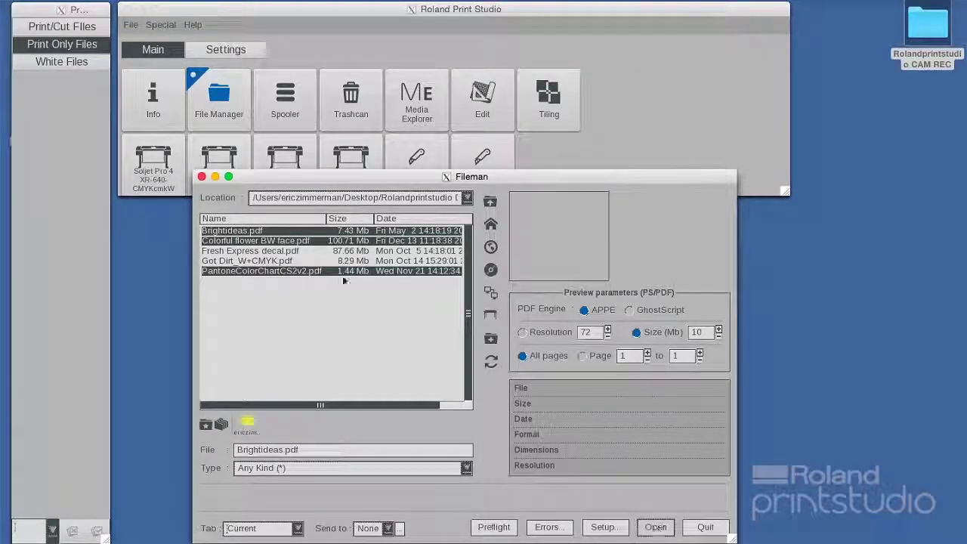
# - Load Got Dirt_W+CMYK as a white job, then quit the file manager and continue
pyautogui.click(36, 60)
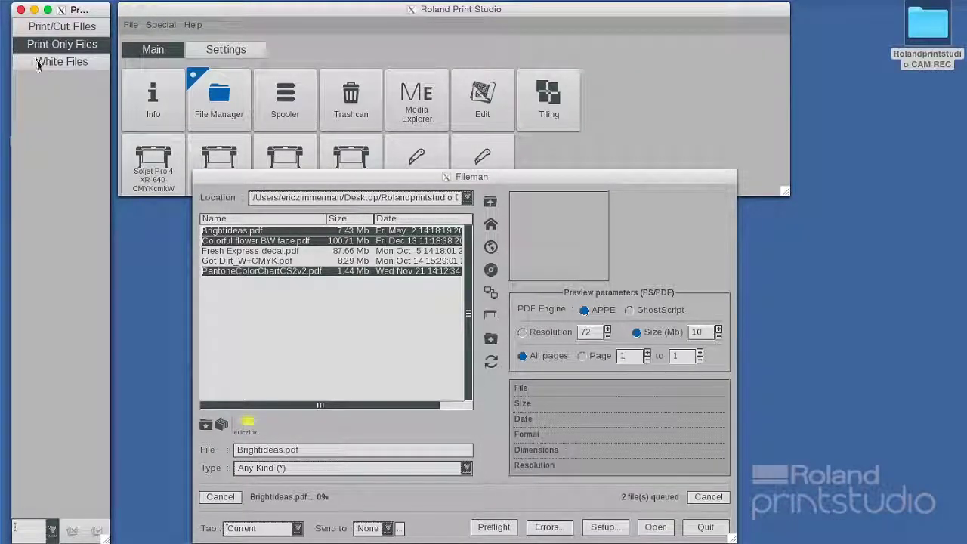
pyautogui.click(270, 262)
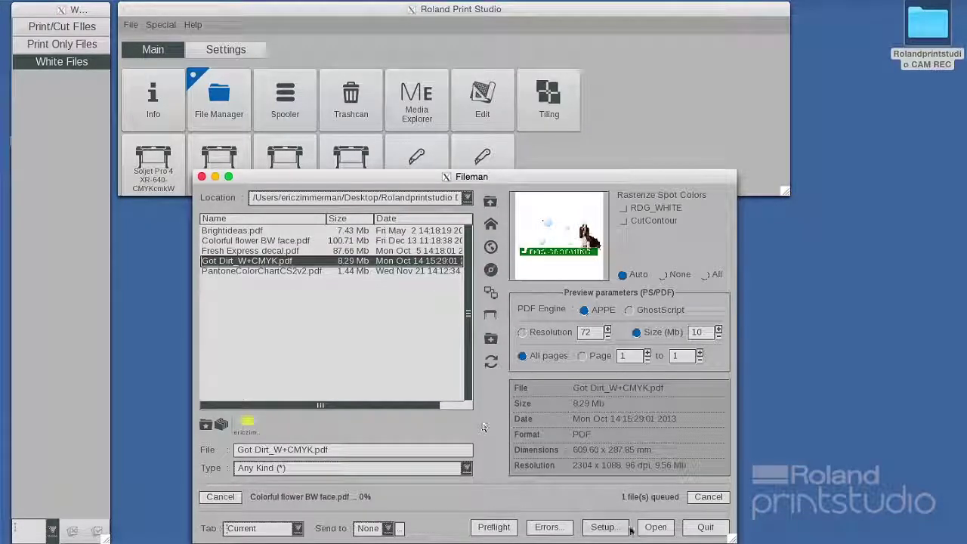
pyautogui.click(658, 533)
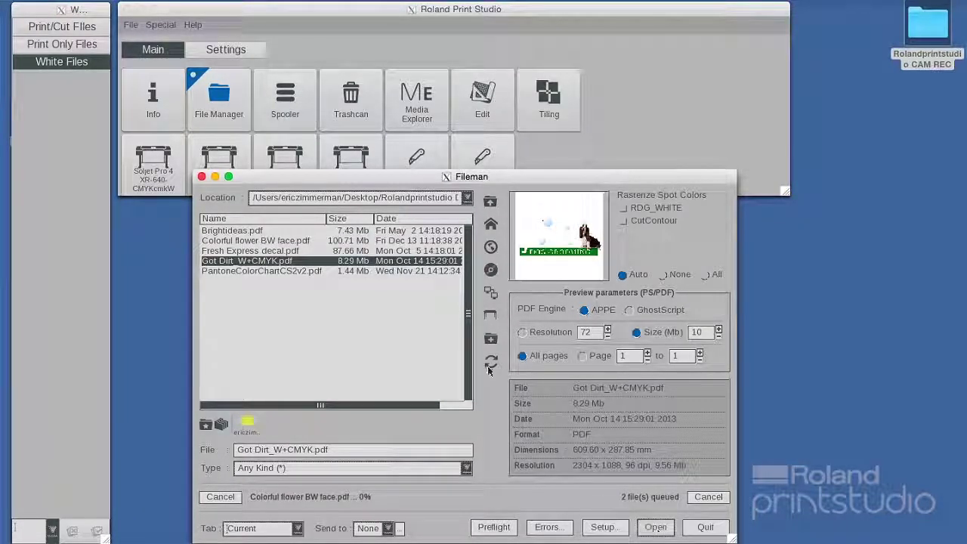
pyautogui.click(201, 176)
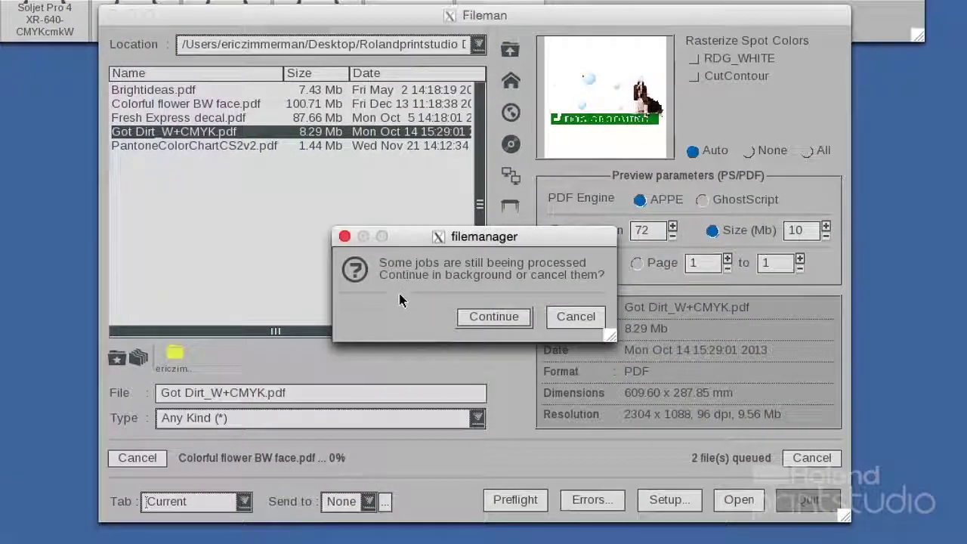
pyautogui.click(510, 319)
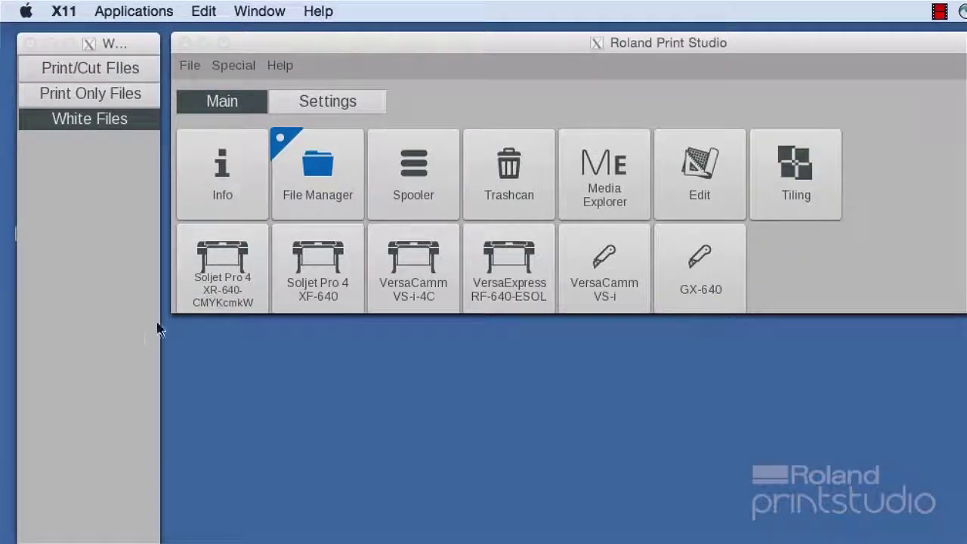
# - Check the Print/Cut, Print Only and White Files lists in the job window
pyautogui.click(147, 339)
pyautogui.click(100, 69)
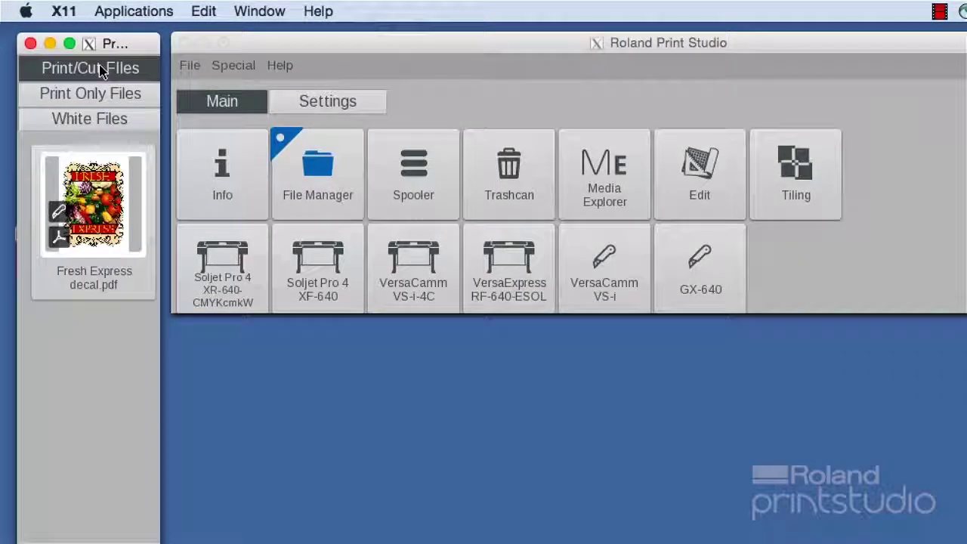
pyautogui.click(107, 104)
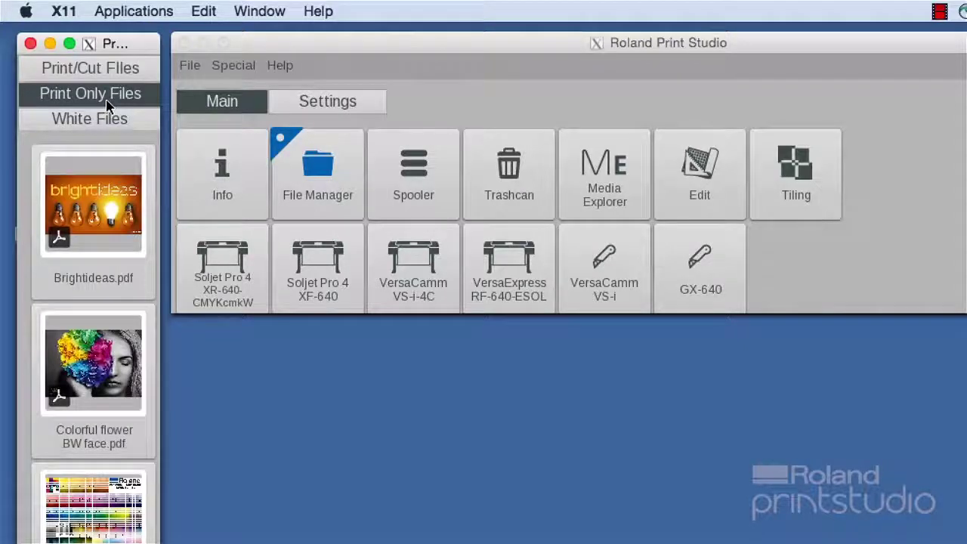
pyautogui.click(110, 119)
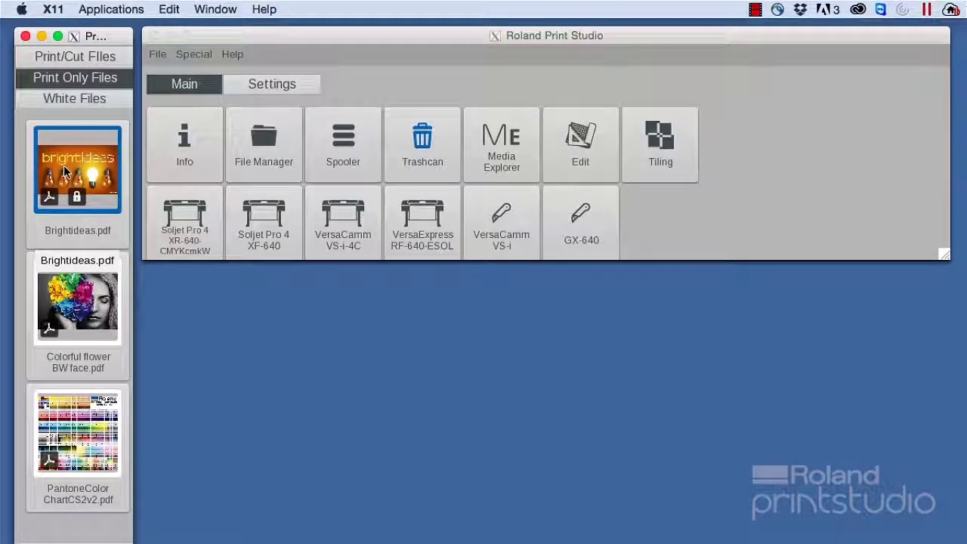
# - Open Brightideas.pdf in a preview window
pyautogui.moveTo(173, 259); pyautogui.dragTo(334, 305)
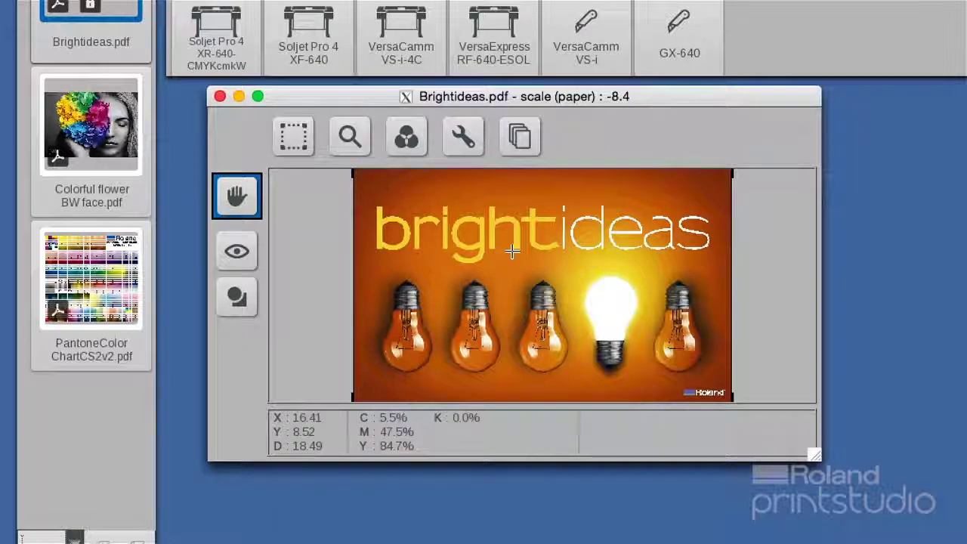
pyautogui.scroll(5, 506, 256)
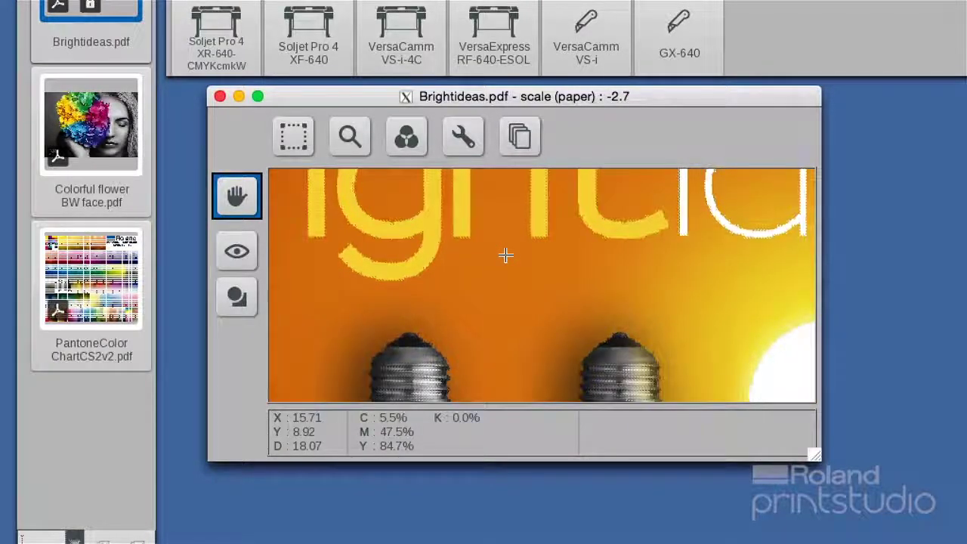
pyautogui.scroll(-4, 505, 255)
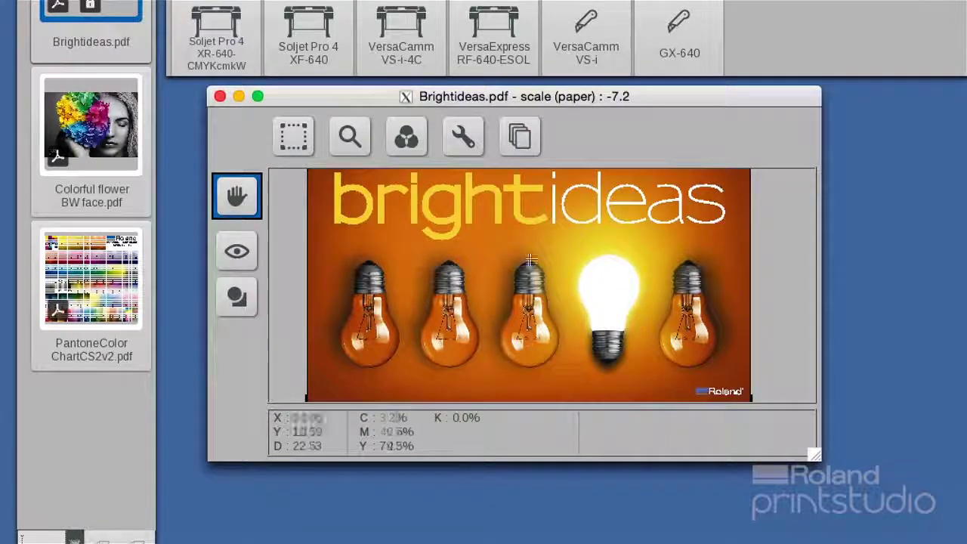
# - Copy a rectangular selection around the lit bulb into Brightideas_3.pdf and open it
pyautogui.click(234, 299)
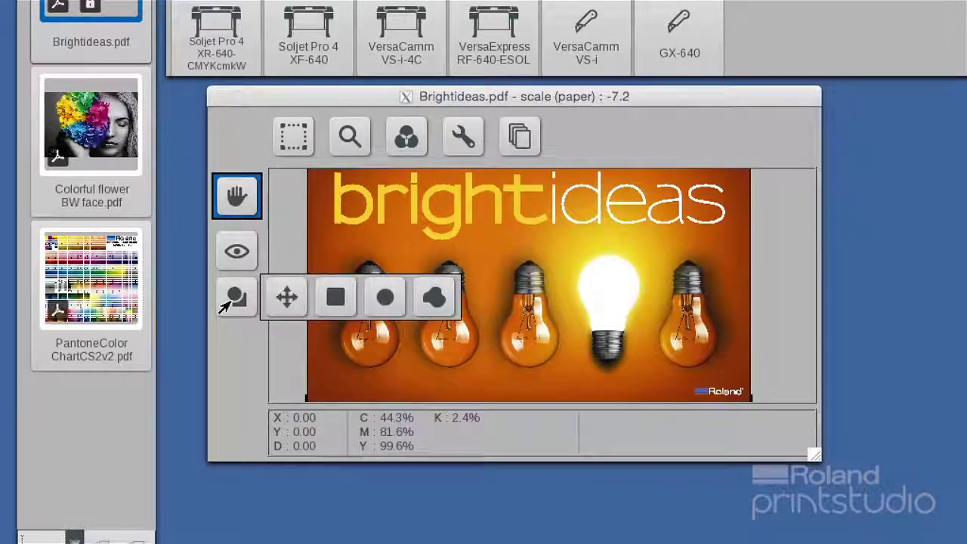
pyautogui.click(336, 298)
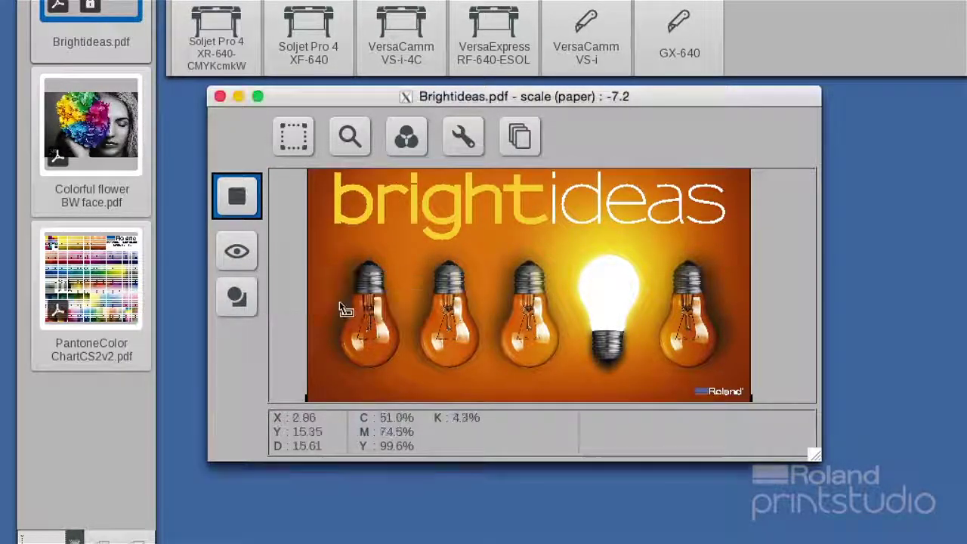
pyautogui.moveTo(563, 248); pyautogui.dragTo(656, 379)
pyautogui.click(294, 136)
pyautogui.click(306, 170)
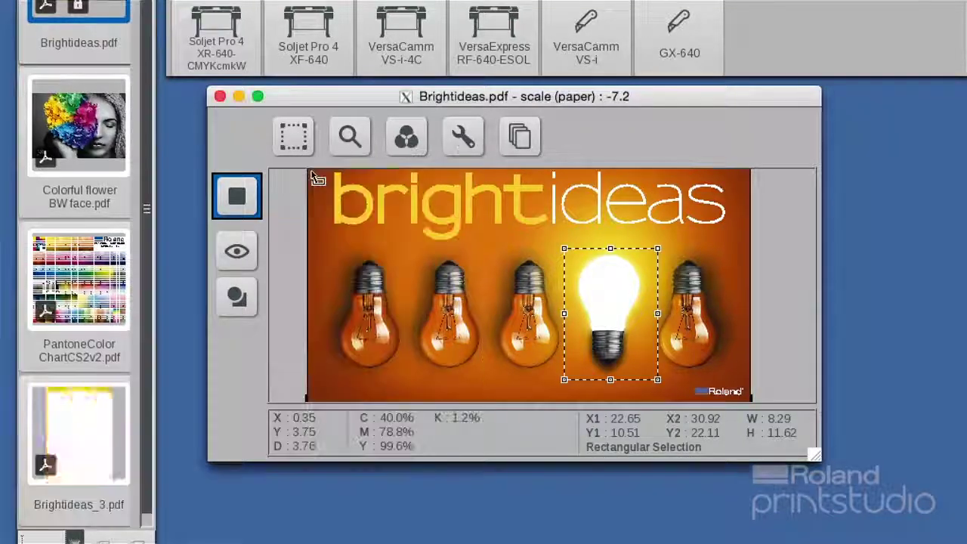
pyautogui.click(82, 429)
pyautogui.doubleClick(80, 420)
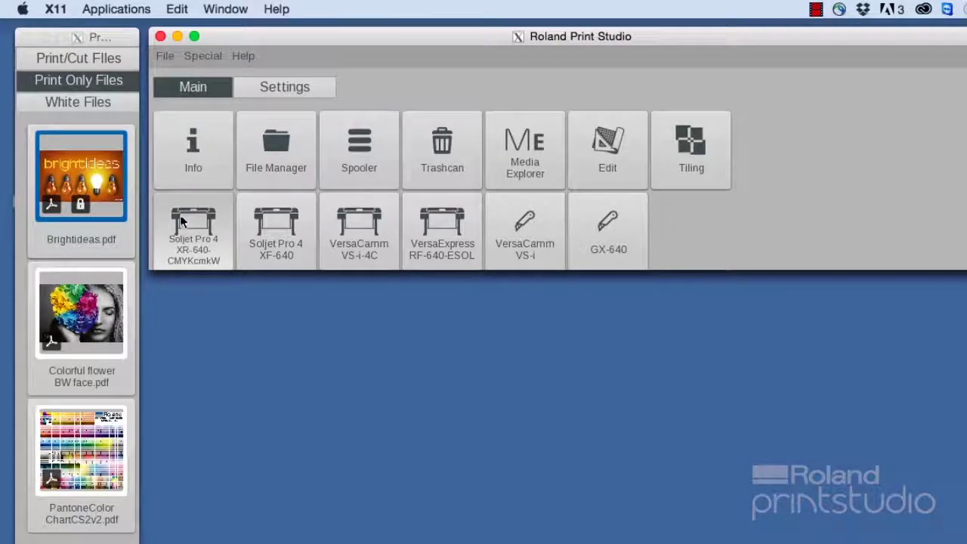
# - Send Brightideas to the VersaExpress RF-640-ESOL at 720 resolution on Roll54 with GCVP_720x720_6pass media
pyautogui.click(86, 181)
pyautogui.moveTo(85, 182); pyautogui.dragTo(448, 237)
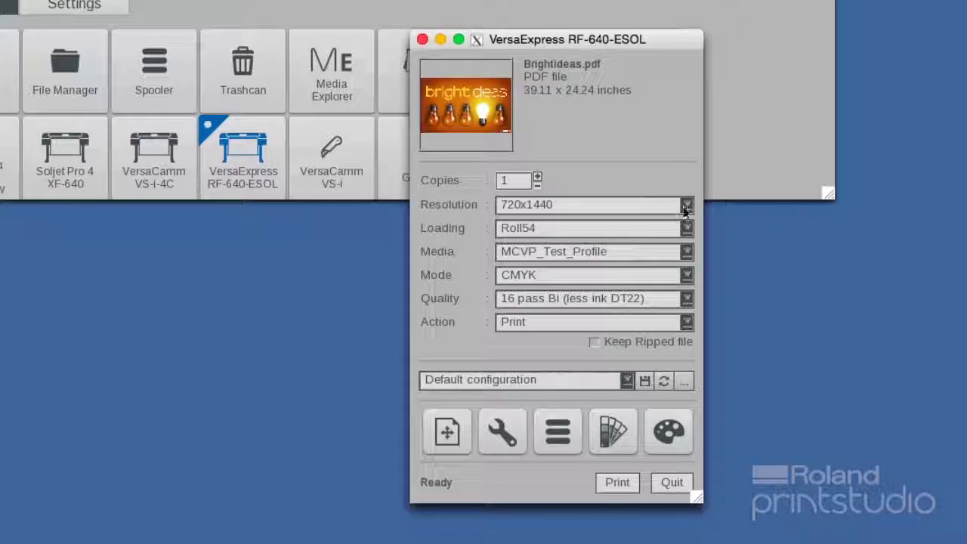
pyautogui.click(685, 205)
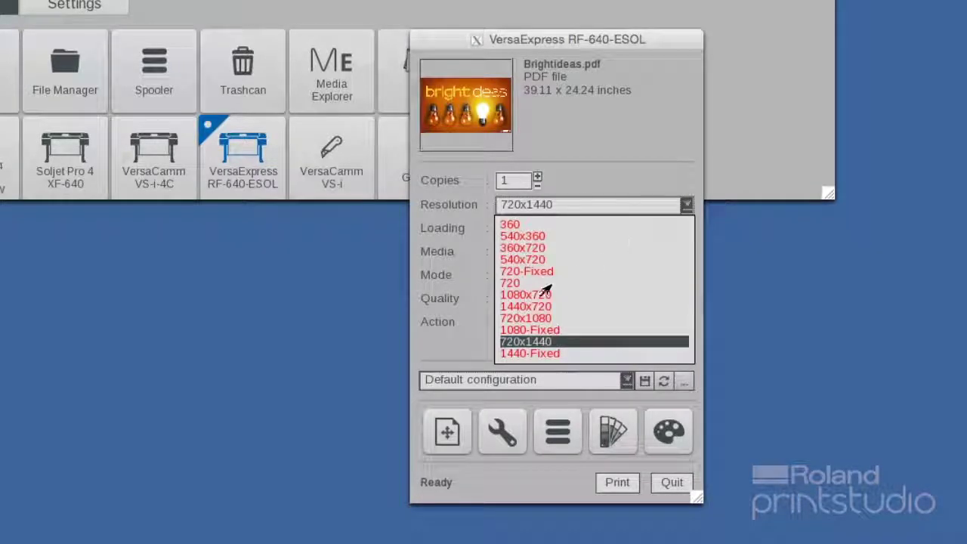
pyautogui.click(505, 284)
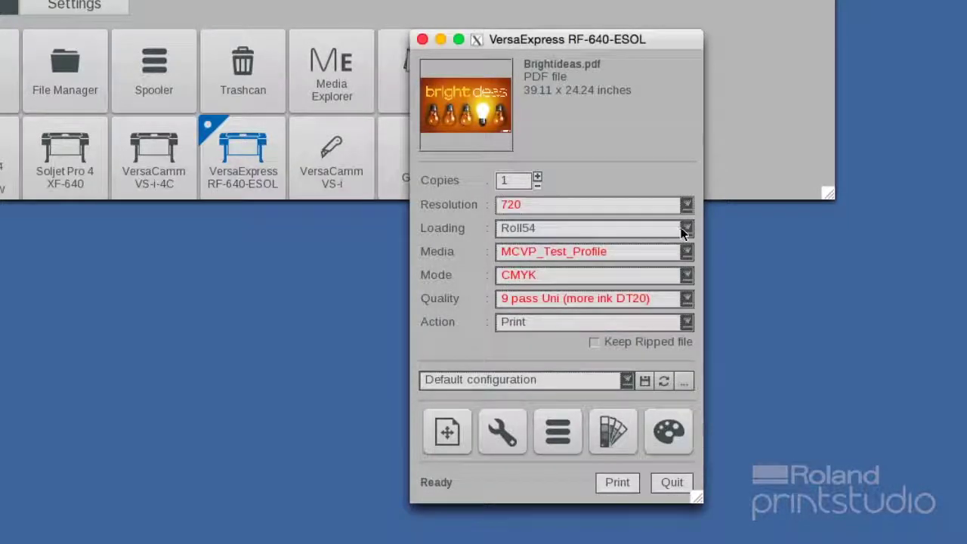
pyautogui.click(686, 227)
pyautogui.click(520, 259)
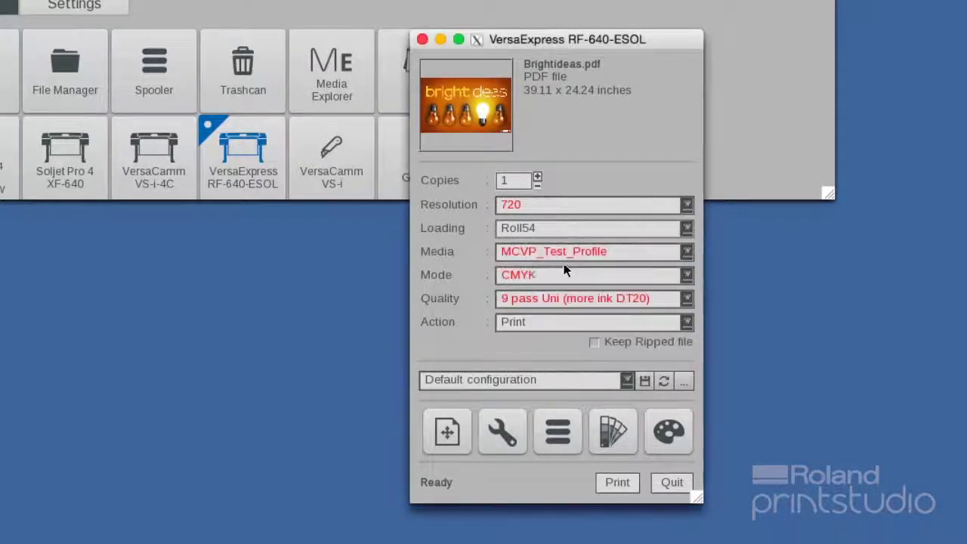
pyautogui.click(685, 255)
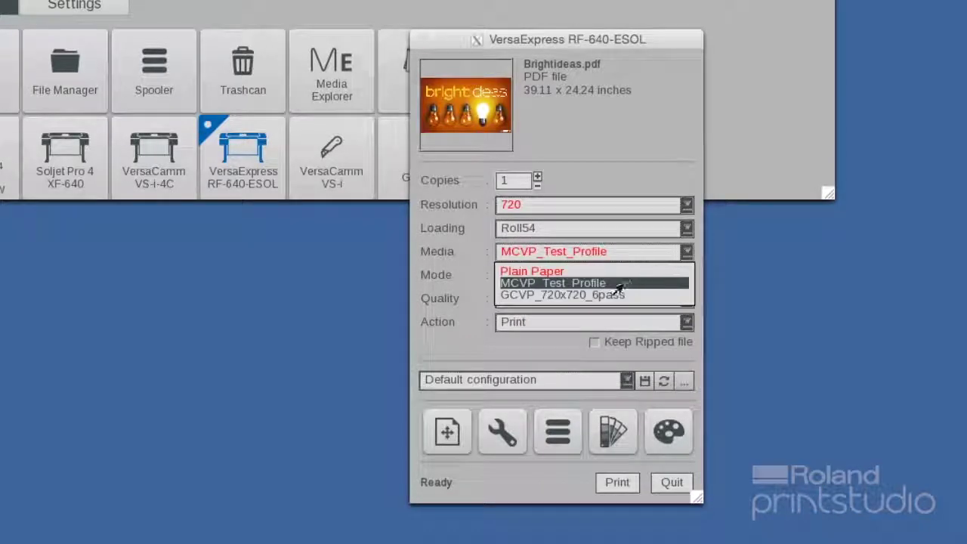
pyautogui.click(582, 296)
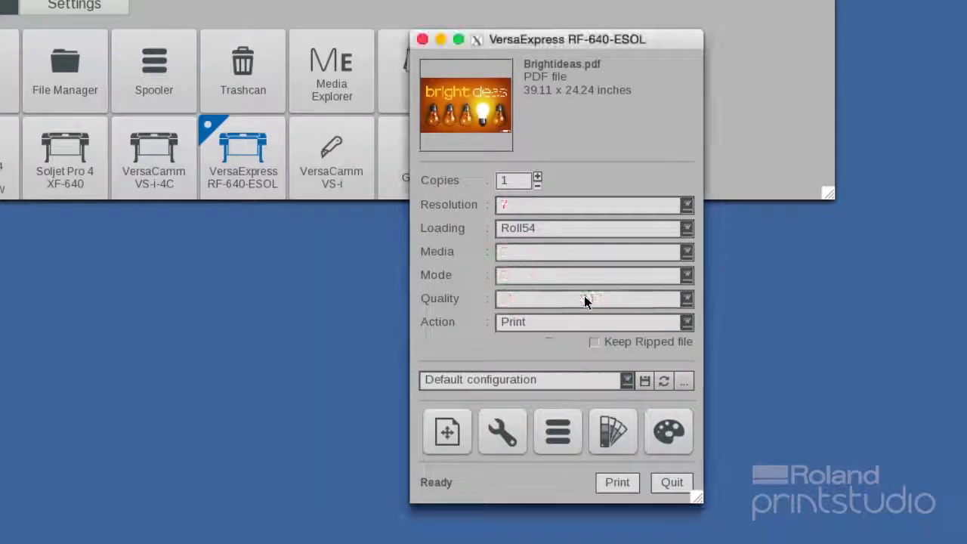
# - Keep CMYK mode, 6 pass Bi (DT21) quality and the Print action, and print it
pyautogui.click(683, 276)
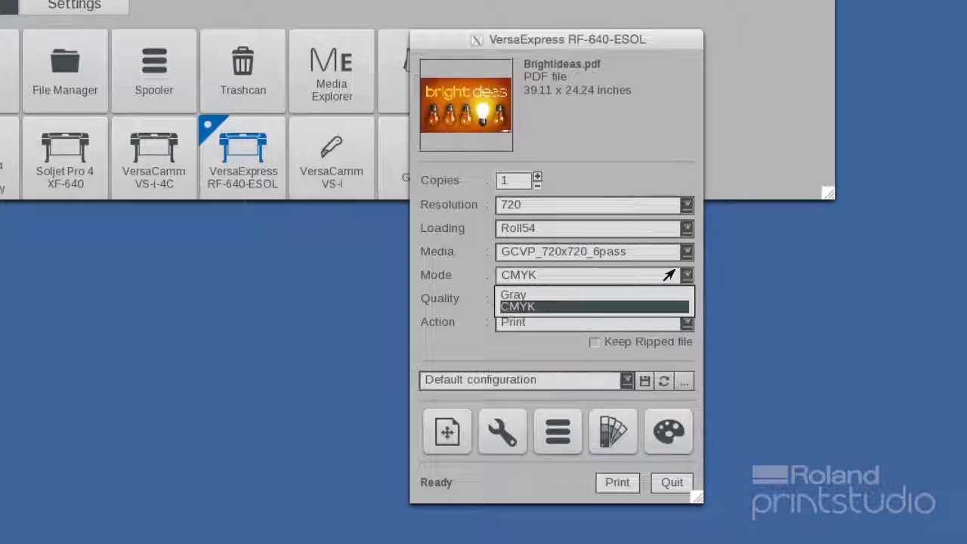
pyautogui.click(684, 276)
pyautogui.click(686, 298)
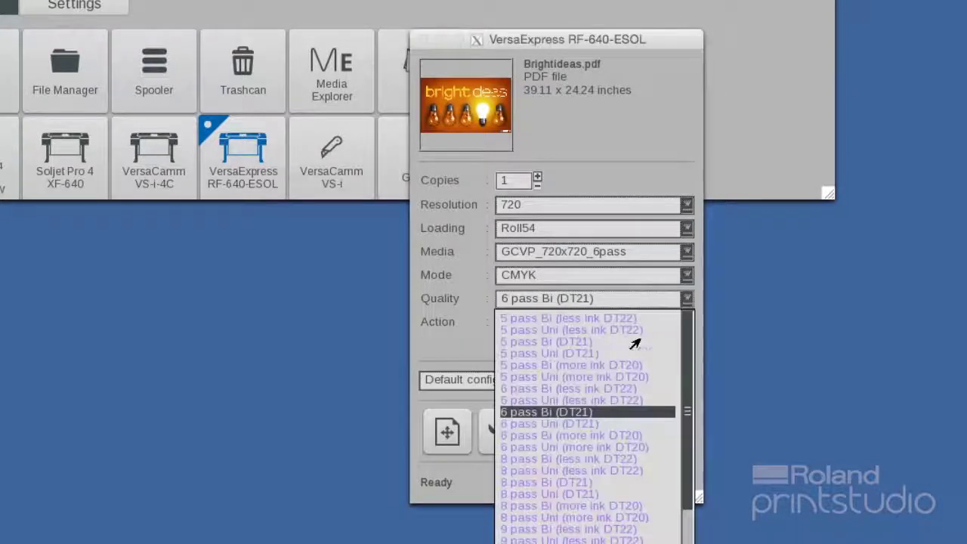
pyautogui.click(685, 300)
pyautogui.click(685, 323)
pyautogui.click(688, 323)
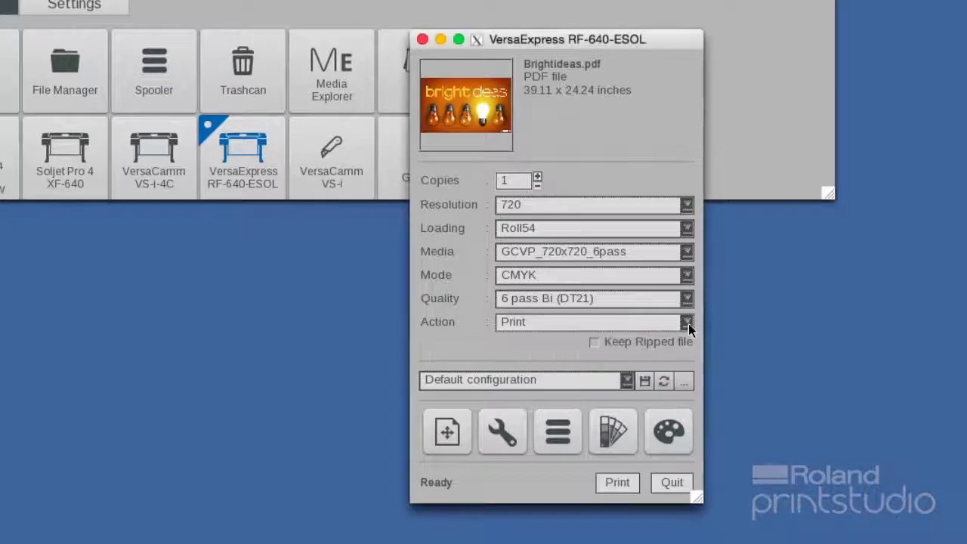
pyautogui.click(620, 482)
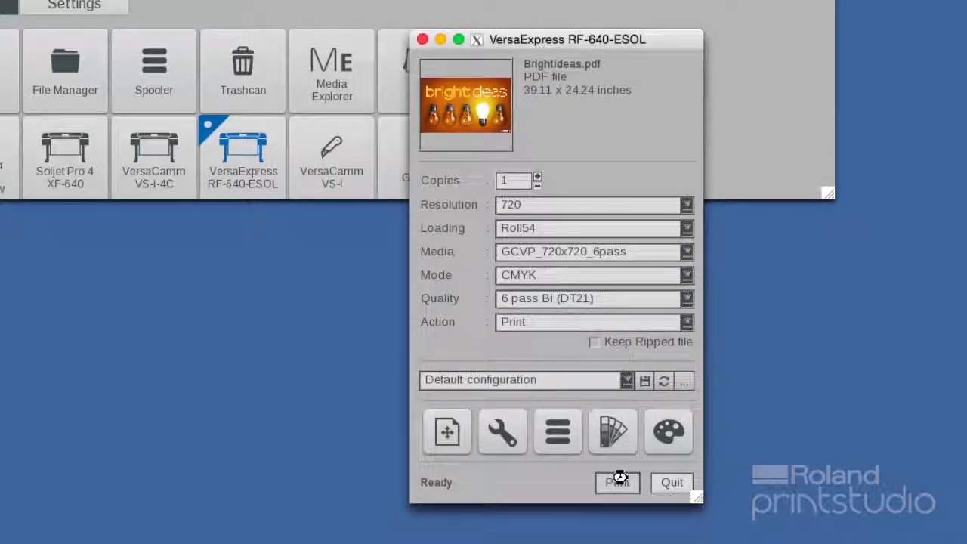
# - Open the print spooler to watch the Brightideas job
pyautogui.click(547, 434)
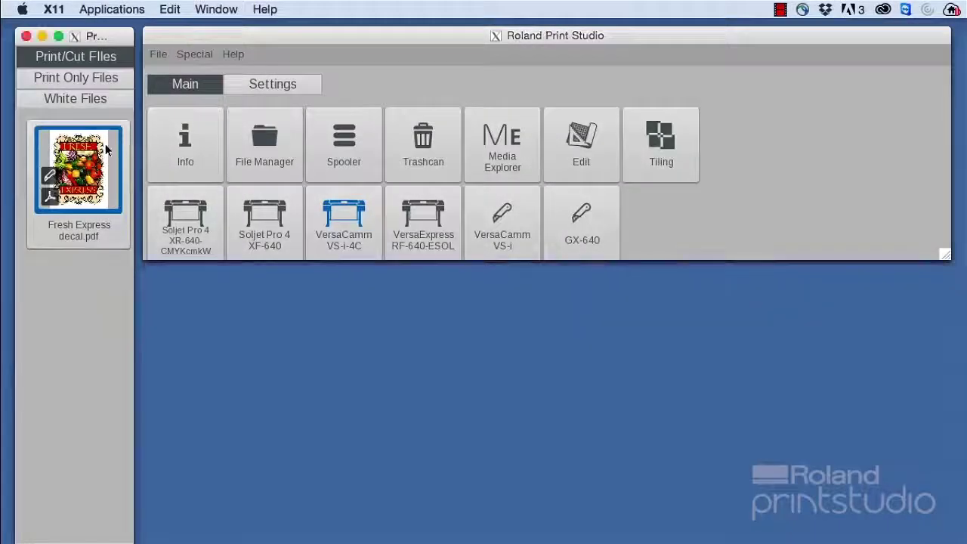
# - Open the decal's VersaCamm VS-i-4C Page Setup and try 200% scale, enlarge, fit and mirror
pyautogui.moveTo(105, 148); pyautogui.dragTo(344, 225)
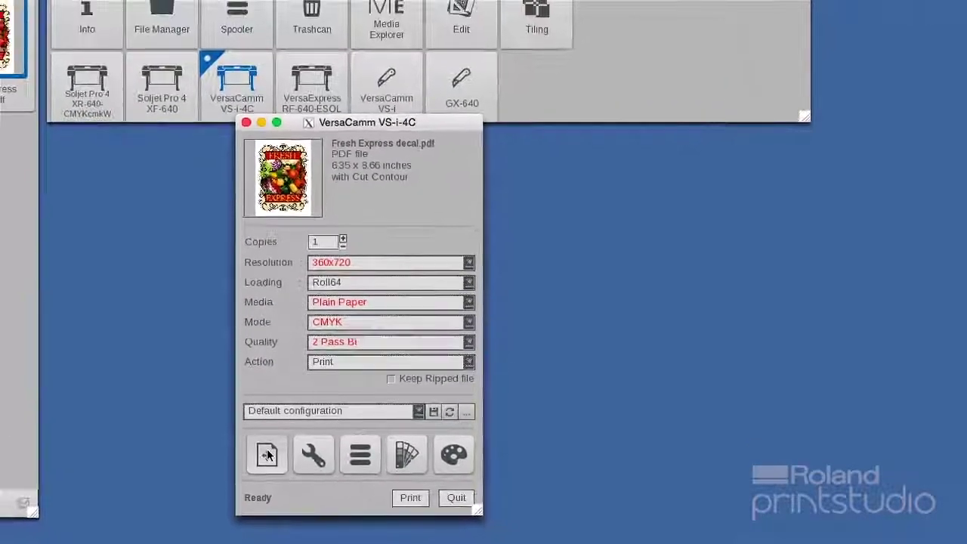
pyautogui.click(267, 454)
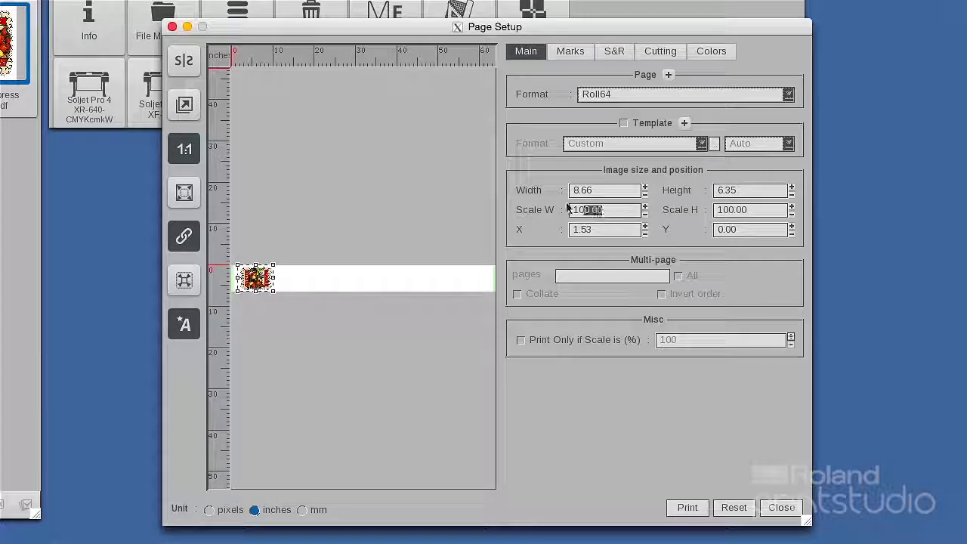
pyautogui.write('20')
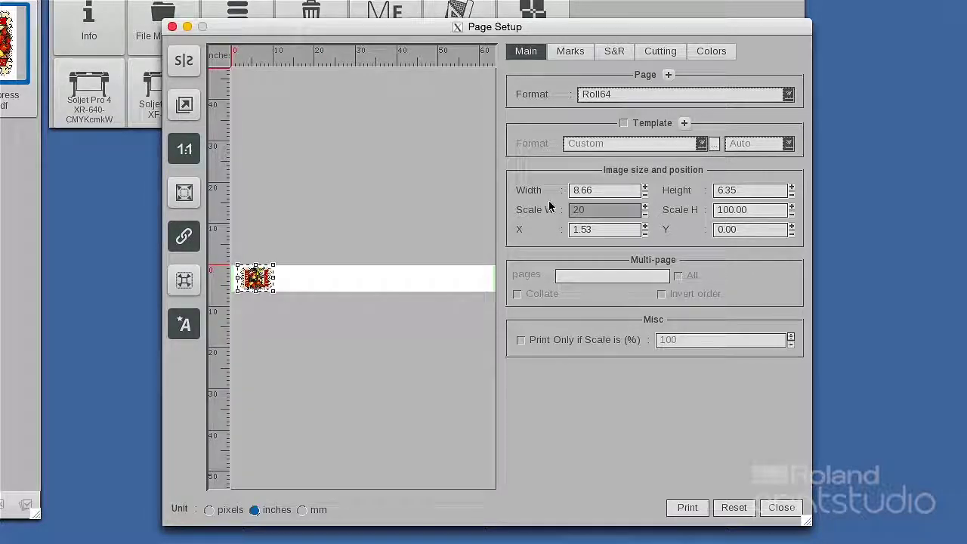
pyautogui.write('0')
pyautogui.press('Return')
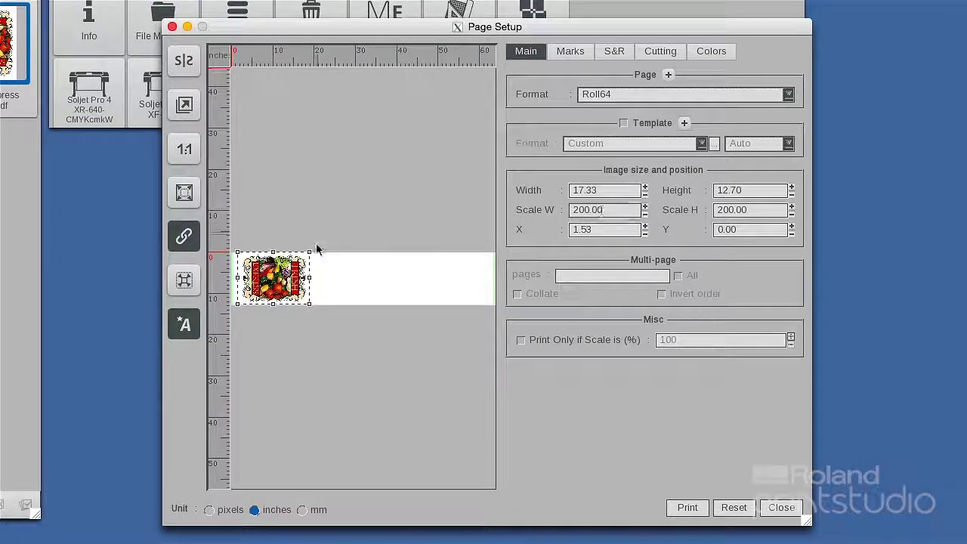
pyautogui.moveTo(316, 252); pyautogui.dragTo(352, 232)
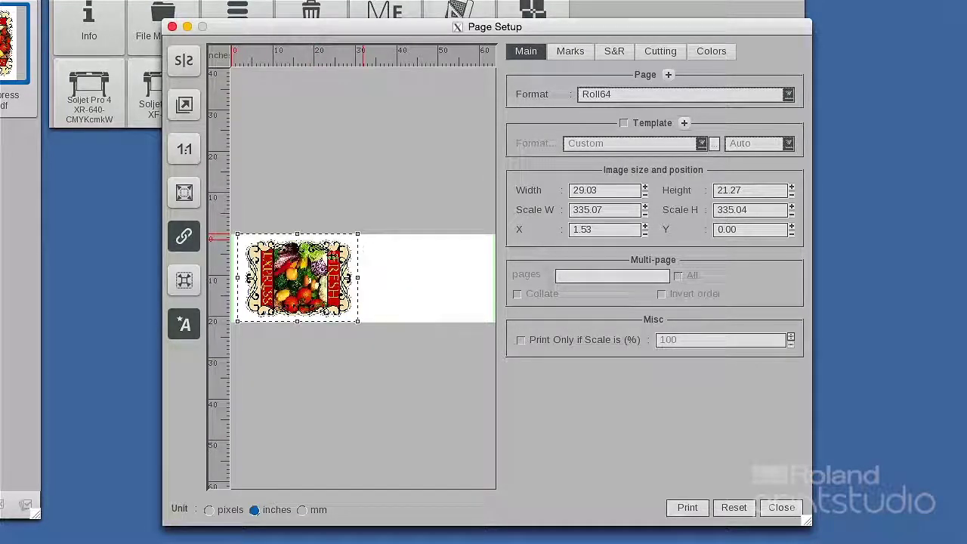
pyautogui.click(184, 193)
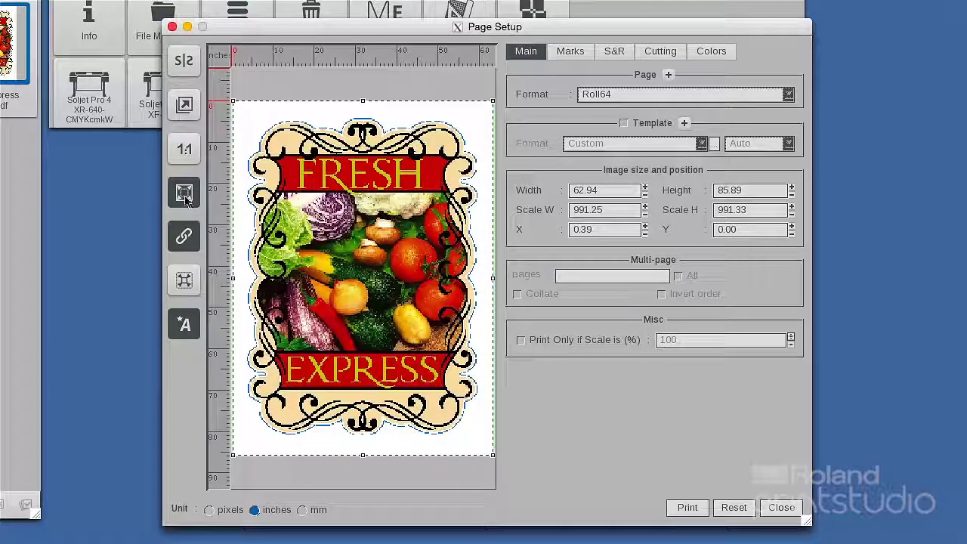
pyautogui.click(182, 65)
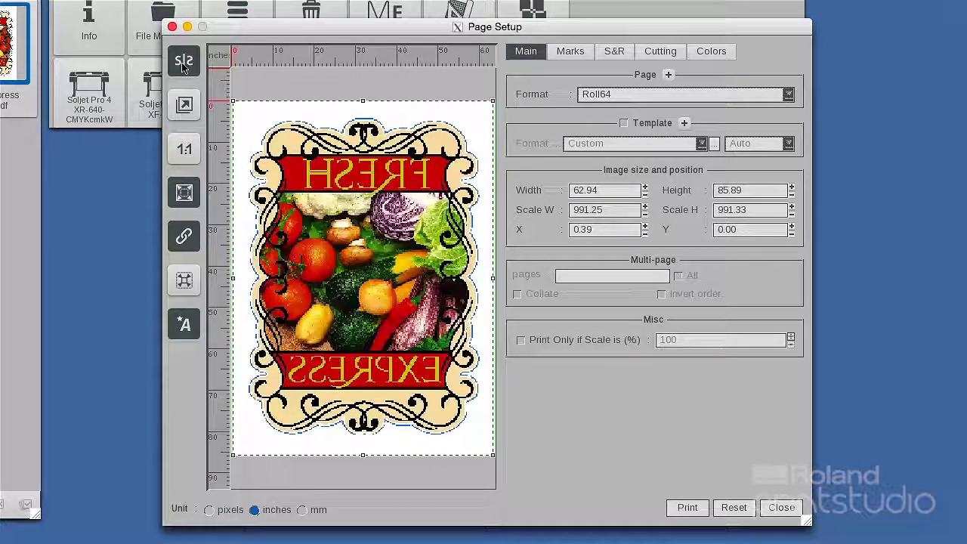
pyautogui.click(178, 62)
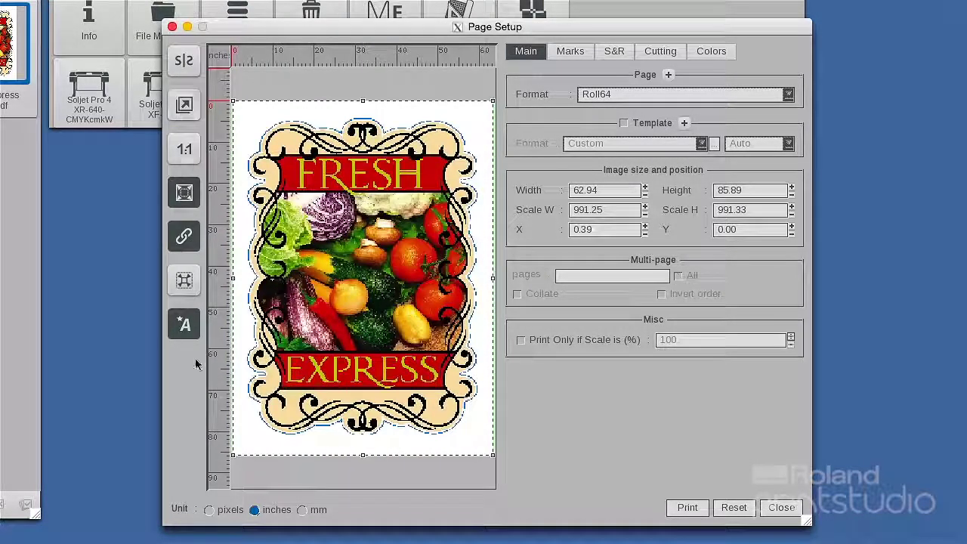
# - Rotate the decal into landscape, return it to 100% scale and centre it on Roll64
pyautogui.click(184, 327)
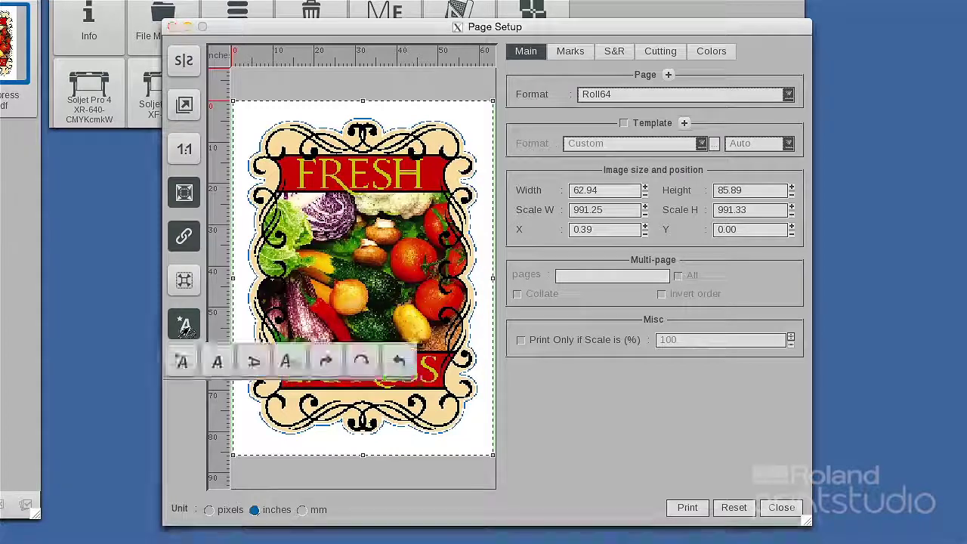
pyautogui.click(361, 361)
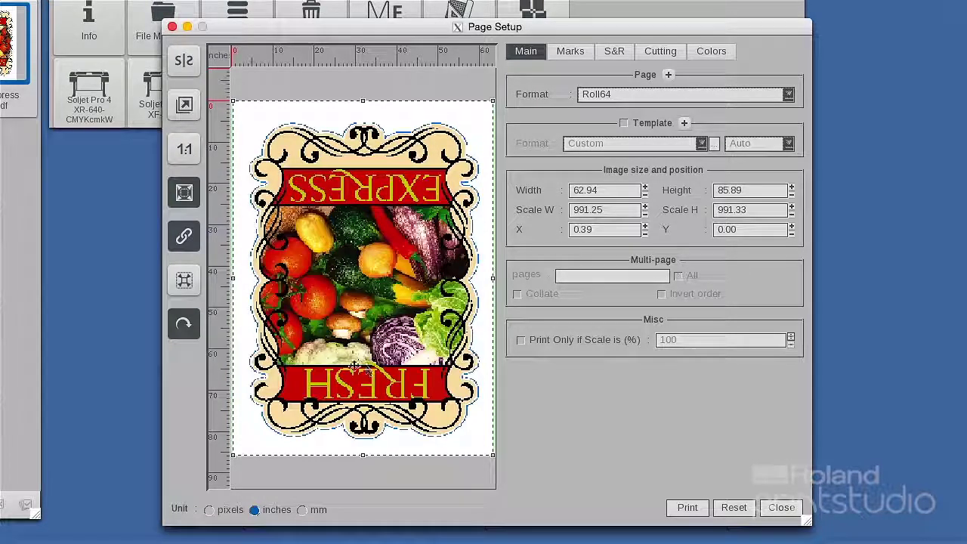
pyautogui.click(184, 325)
pyautogui.click(254, 363)
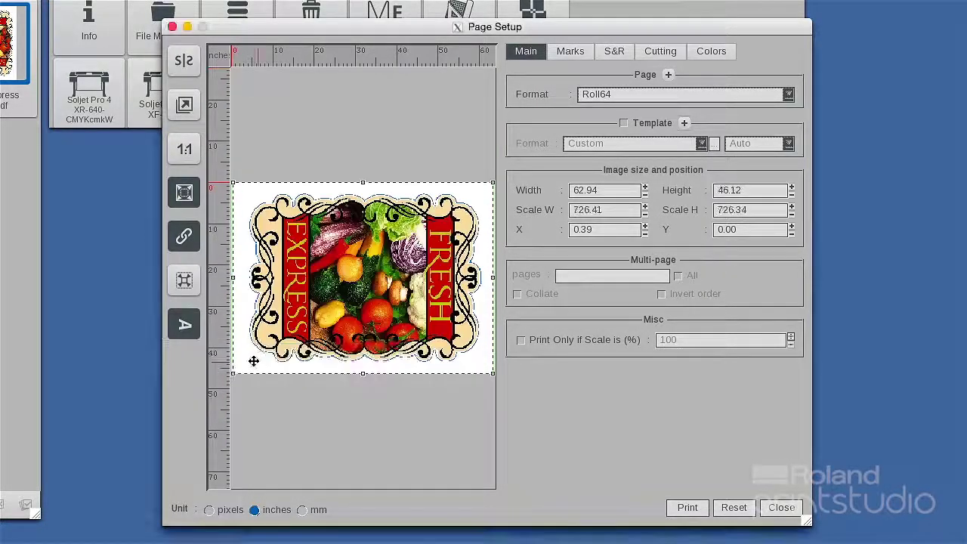
pyautogui.click(185, 147)
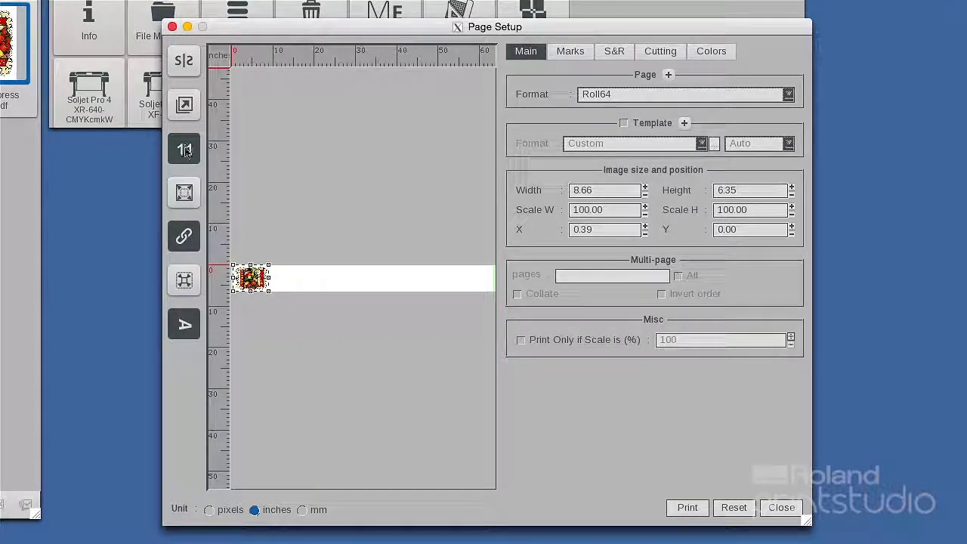
pyautogui.click(184, 280)
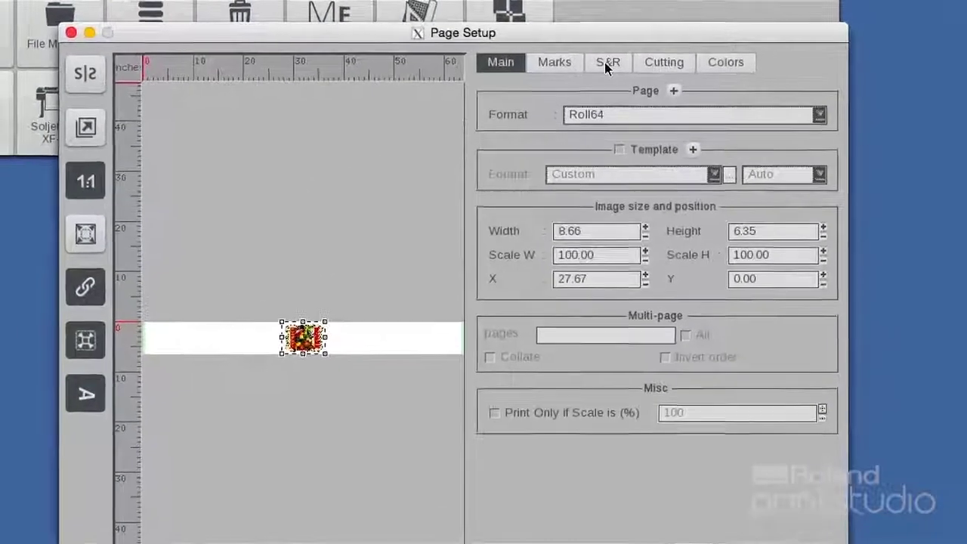
# - Enable Step & Repeat and add three more copies of the decal
pyautogui.click(614, 52)
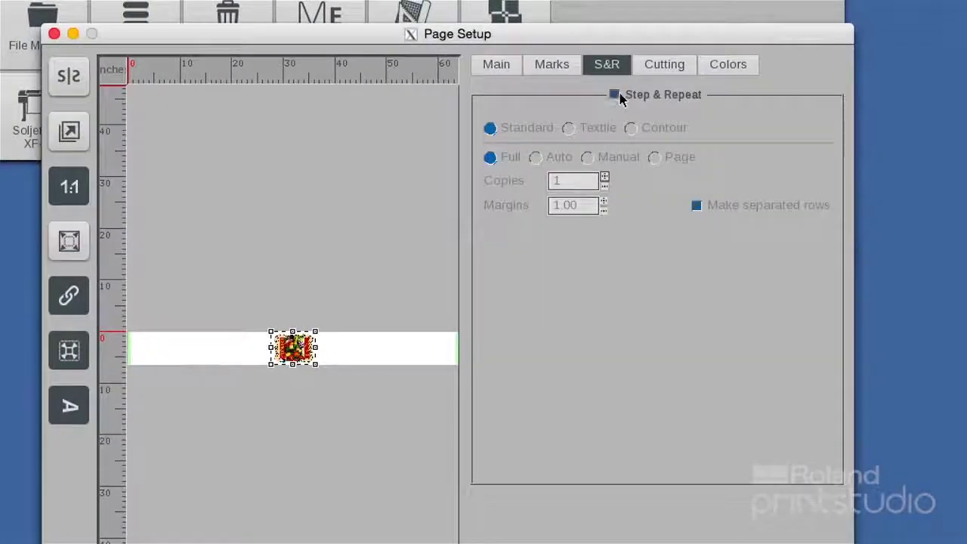
pyautogui.click(615, 95)
pyautogui.click(604, 177)
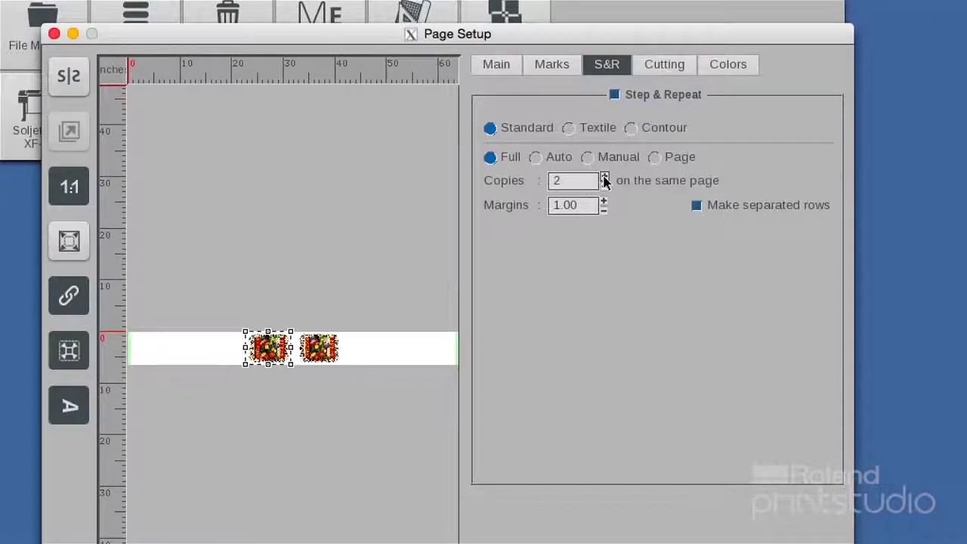
pyautogui.click(604, 177)
pyautogui.click(604, 176)
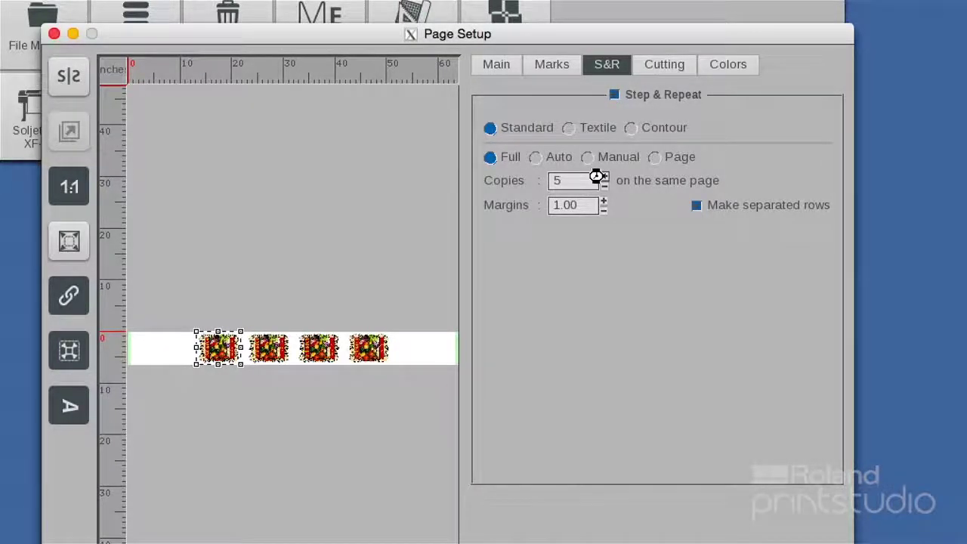
# - Widen the margin between copies to 3.00, enlarge the decal, and show the Marks settings
pyautogui.click(604, 201)
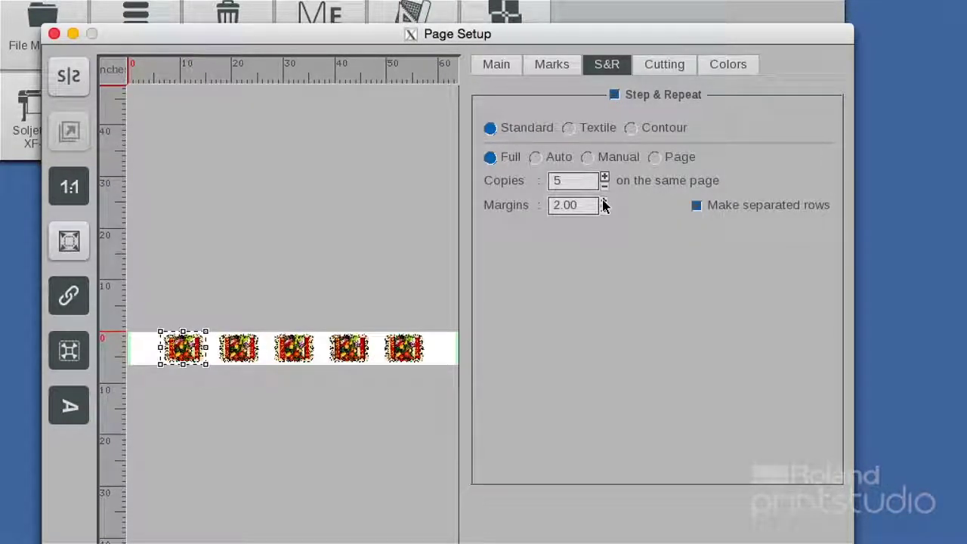
pyautogui.click(605, 201)
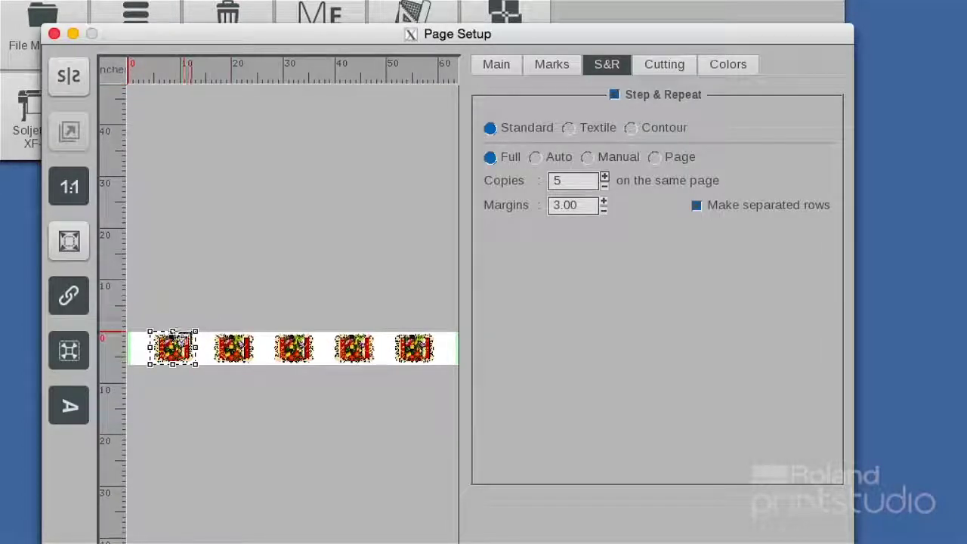
pyautogui.moveTo(195, 333); pyautogui.dragTo(234, 278)
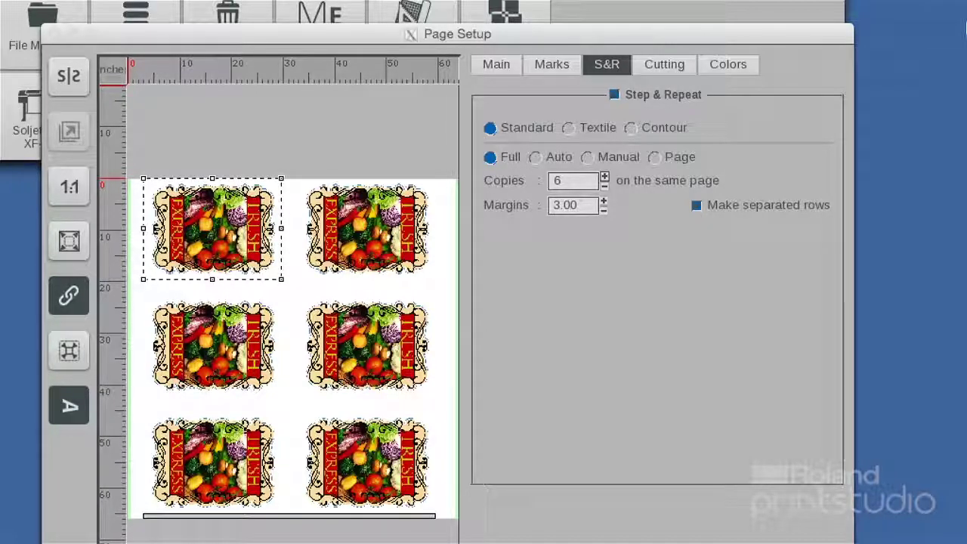
pyautogui.click(829, 83)
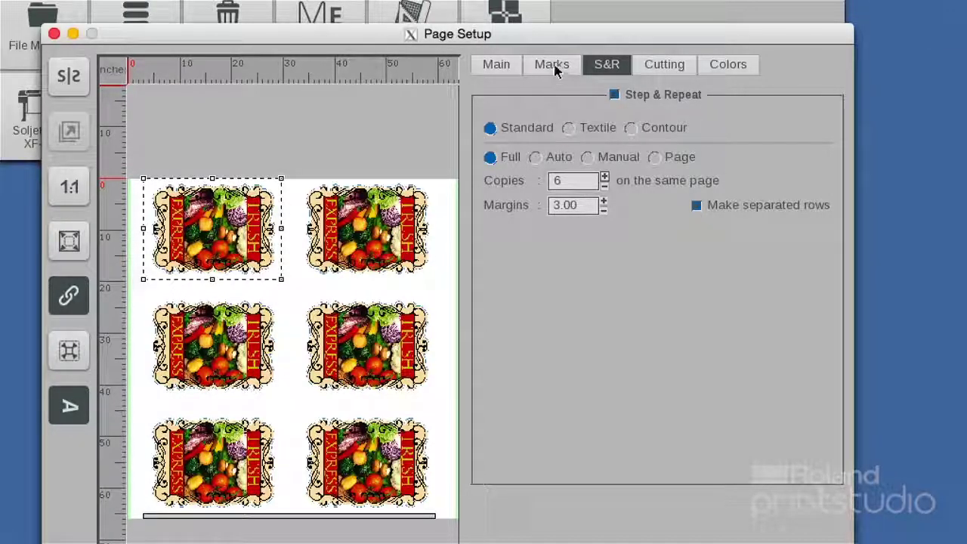
pyautogui.click(557, 68)
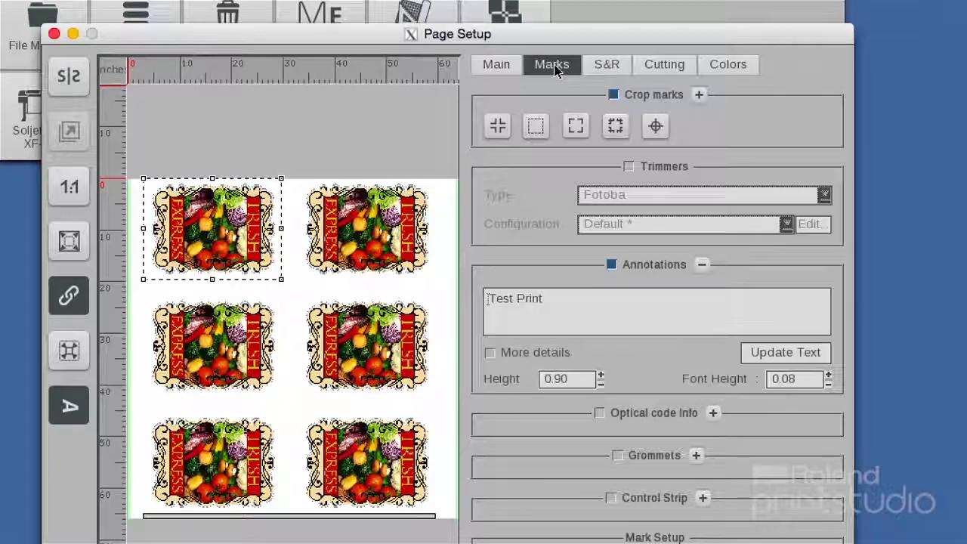
# - Set the crop marks to the rectangle style boxing each decal copy
pyautogui.click(497, 128)
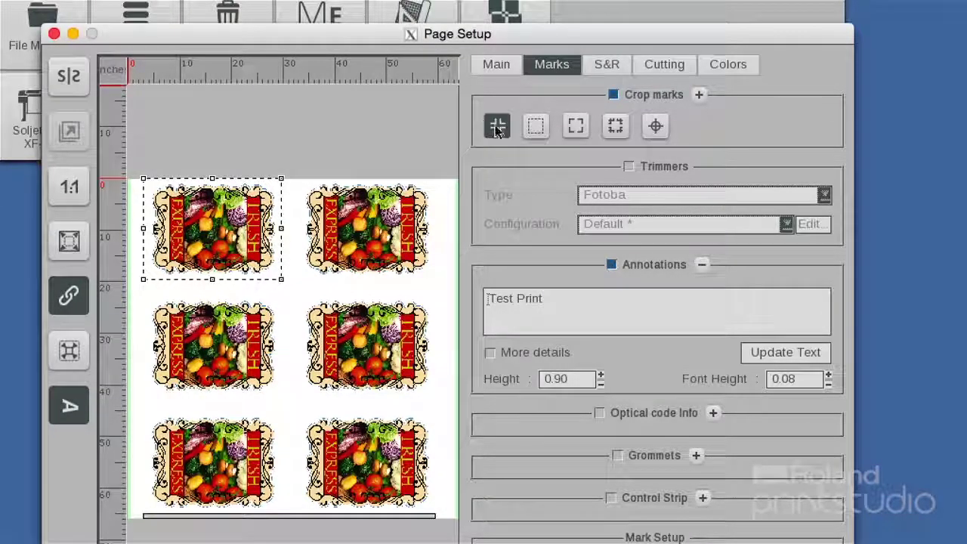
pyautogui.click(536, 127)
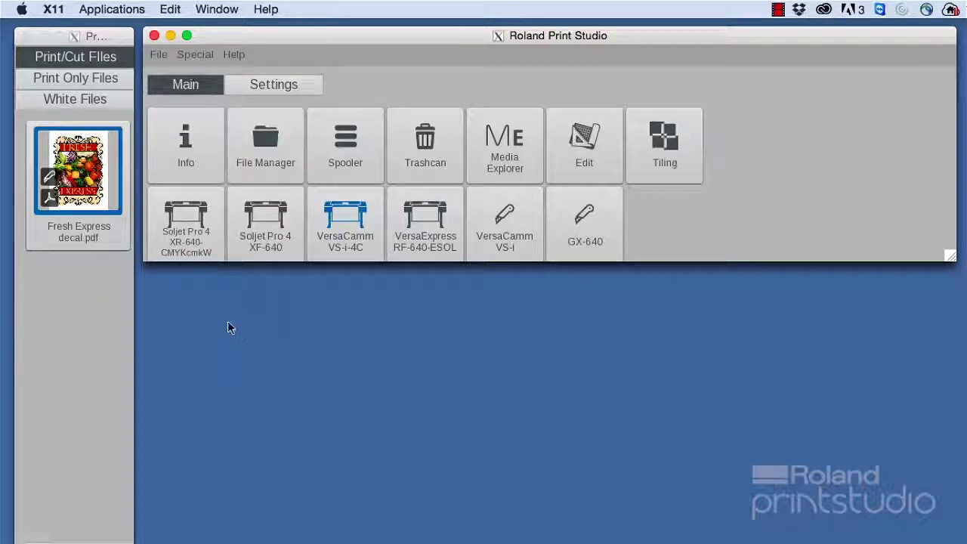
# - Send the Fresh Express decal to the VersaCamm VS-i-4C and open its page layout settings
pyautogui.click(59, 180)
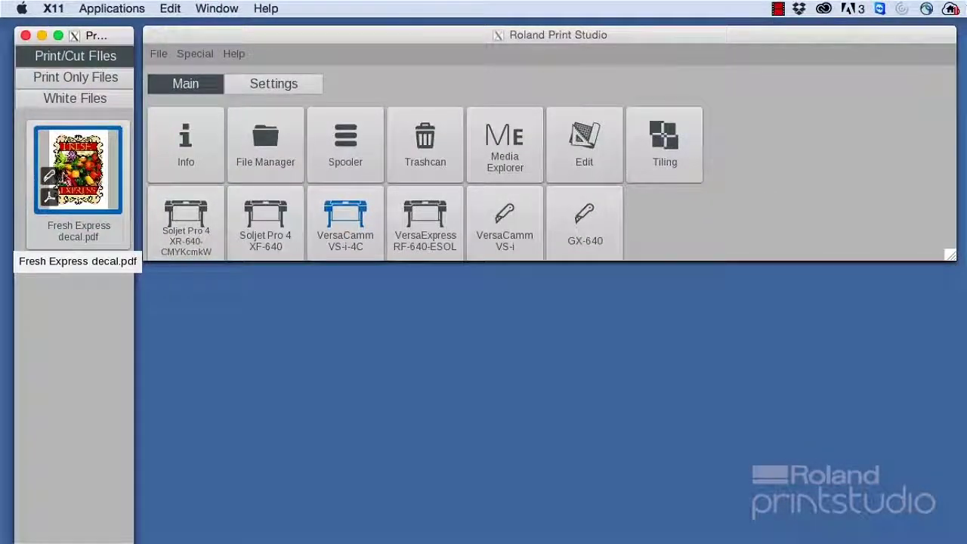
pyautogui.click(344, 226)
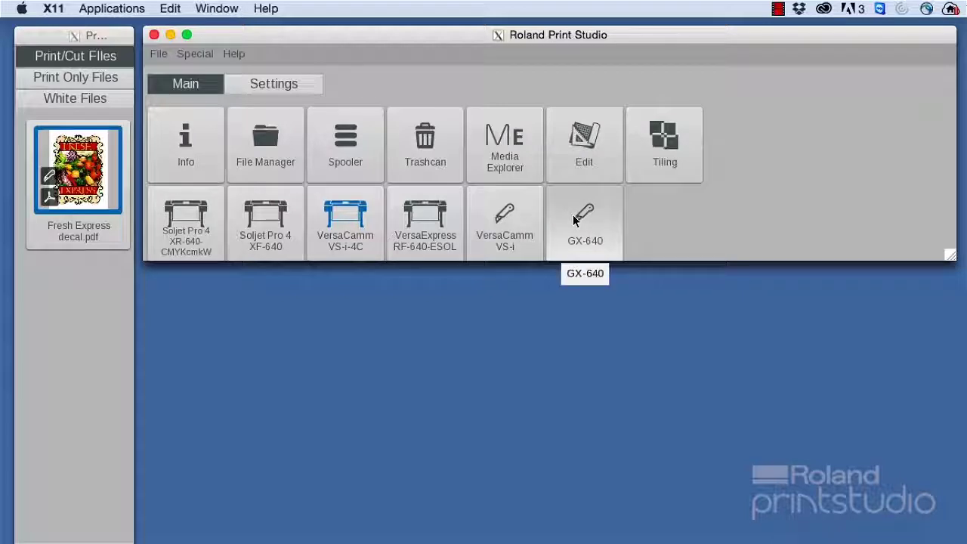
pyautogui.click(92, 198)
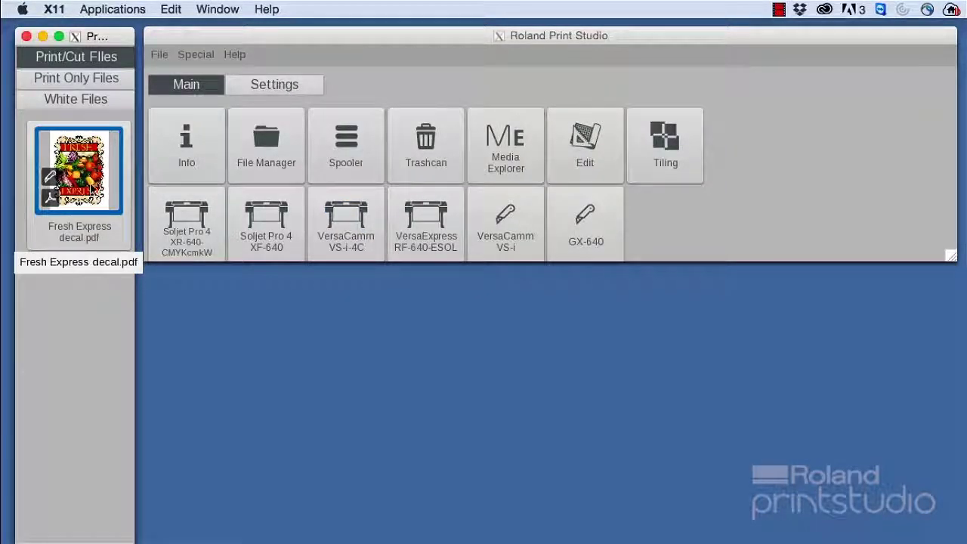
pyautogui.moveTo(121, 193); pyautogui.dragTo(345, 238)
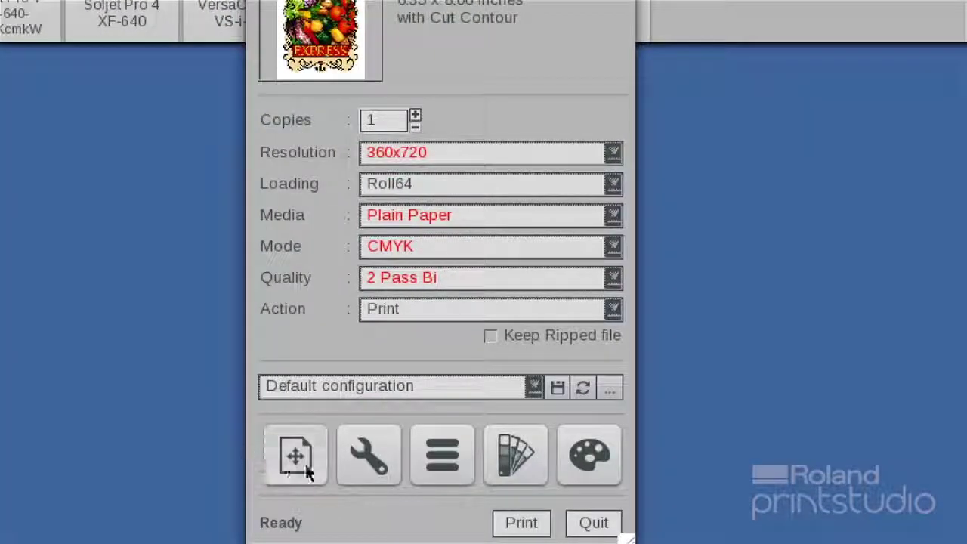
pyautogui.click(305, 461)
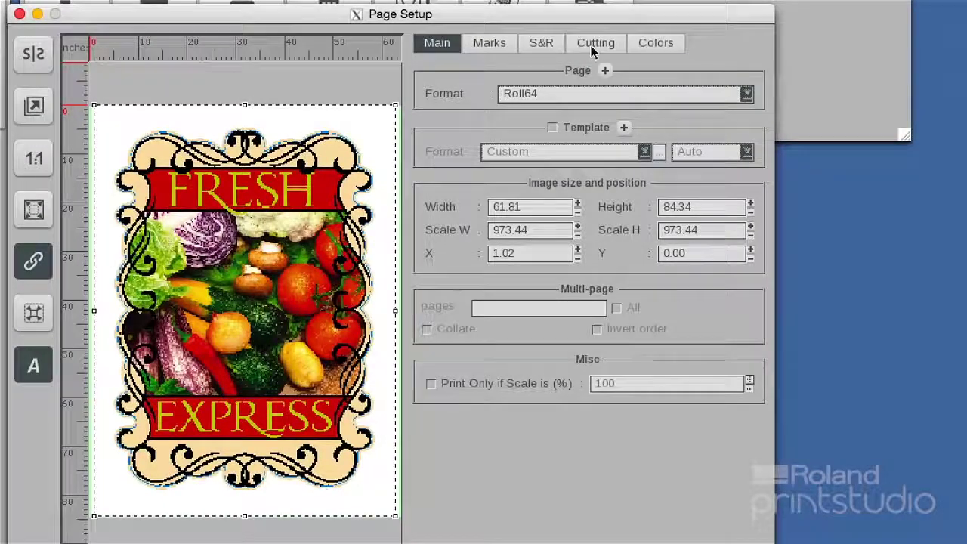
# - Enable contour cutting with the printer's registration marks, leaving Instant cut switched off
pyautogui.click(591, 46)
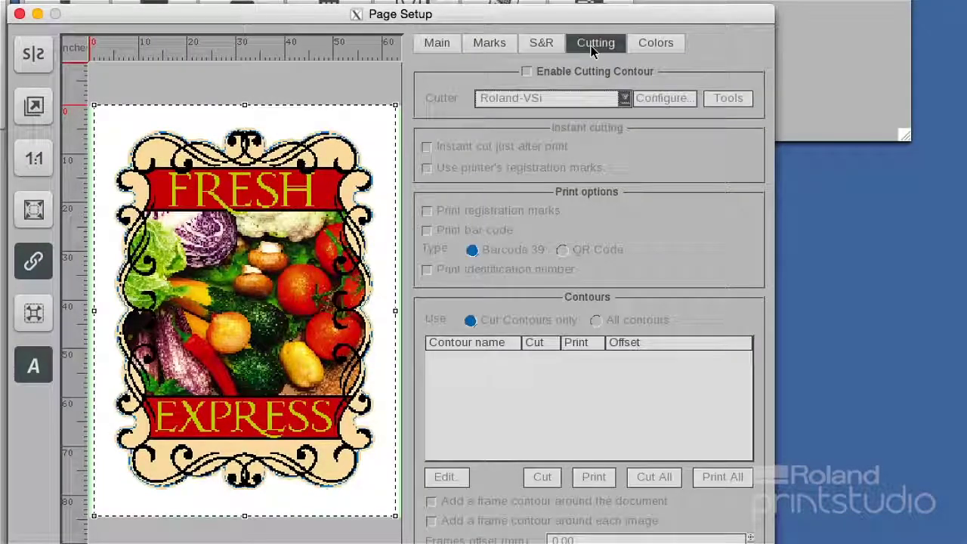
pyautogui.click(527, 72)
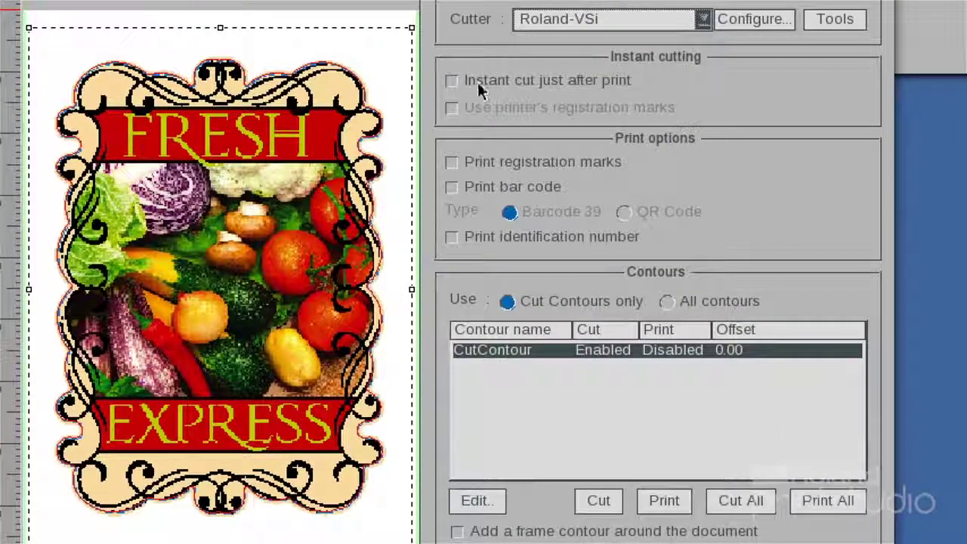
pyautogui.click(451, 84)
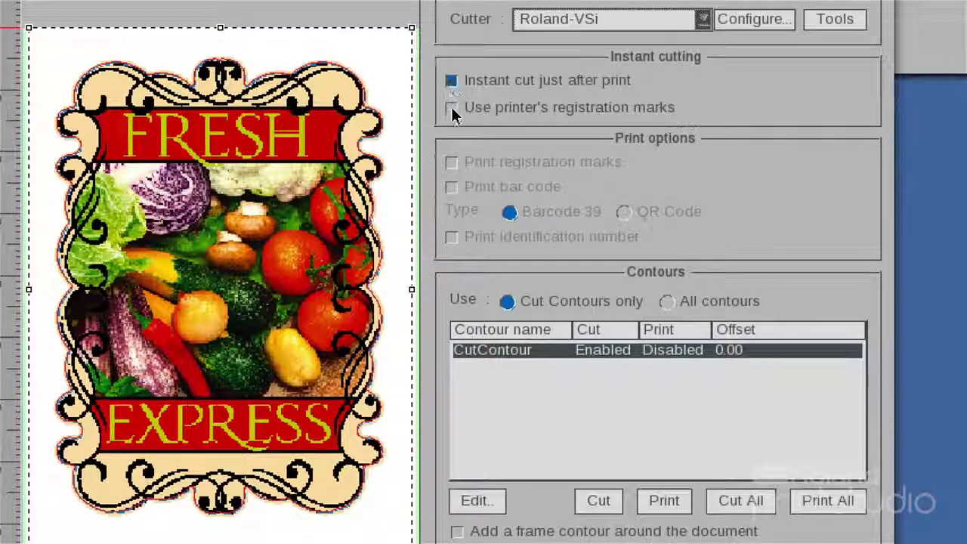
pyautogui.click(453, 112)
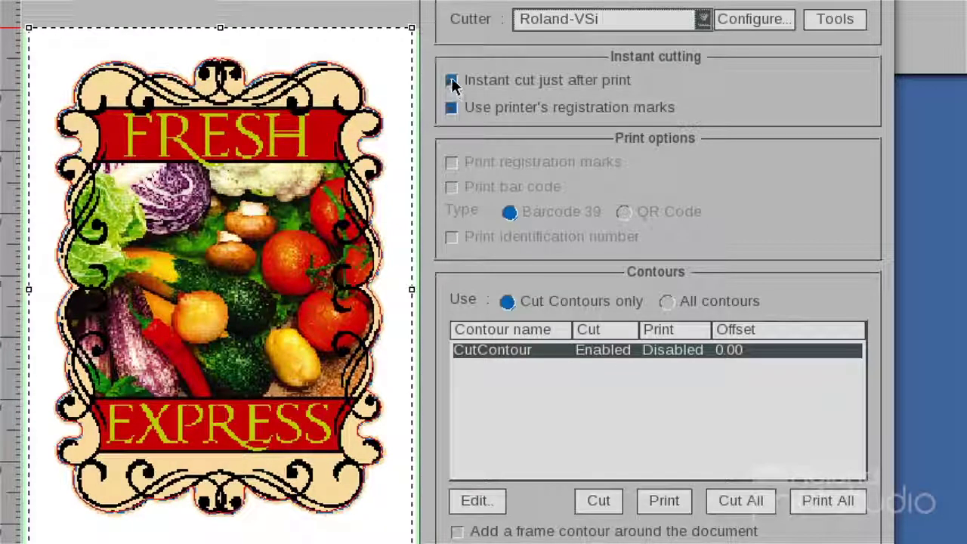
pyautogui.click(451, 81)
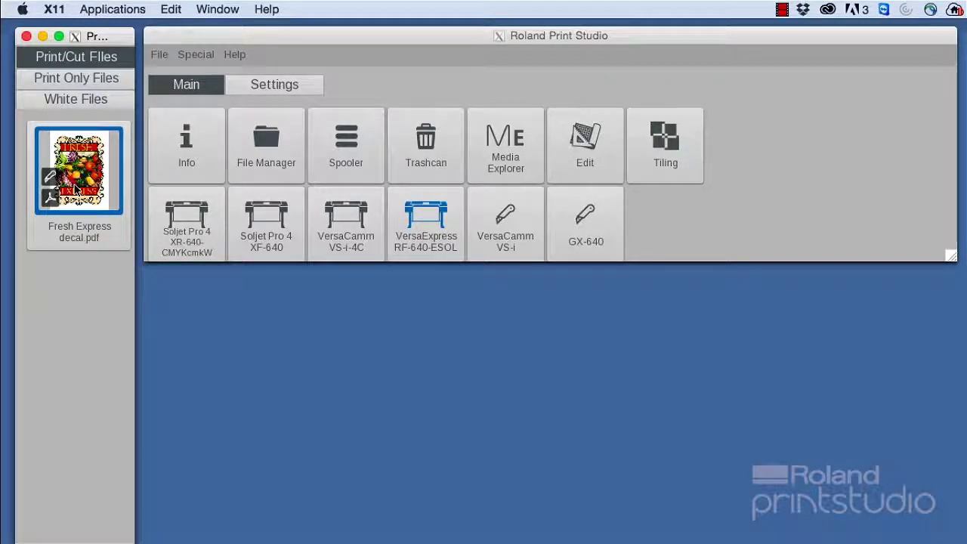
# - Send the decal to a printer and enable contour cutting with printed registration marks
pyautogui.moveTo(76, 189); pyautogui.dragTo(418, 243)
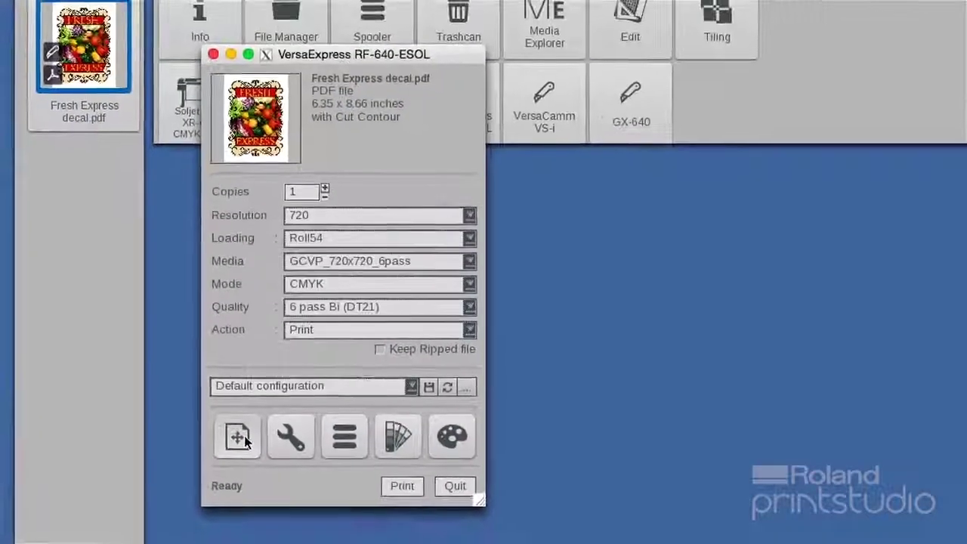
pyautogui.click(227, 457)
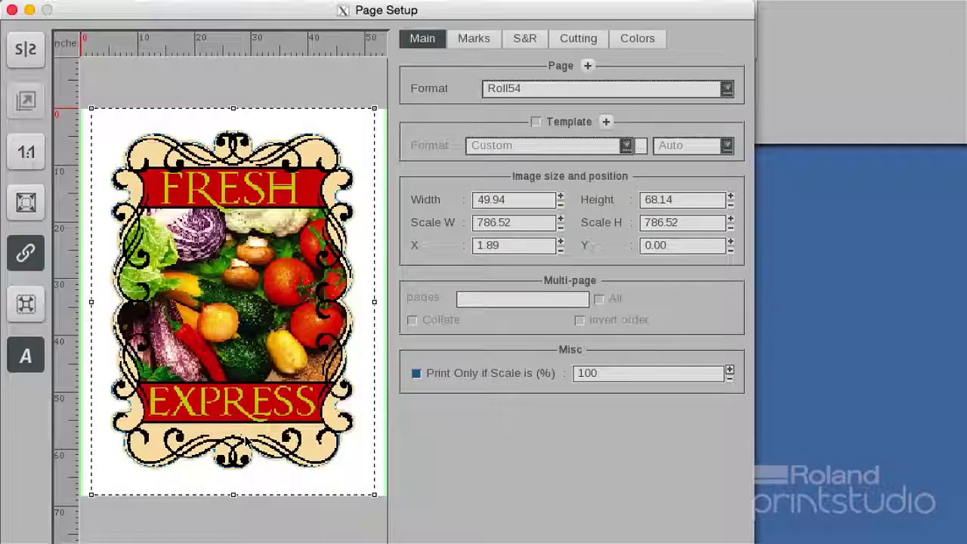
pyautogui.click(577, 38)
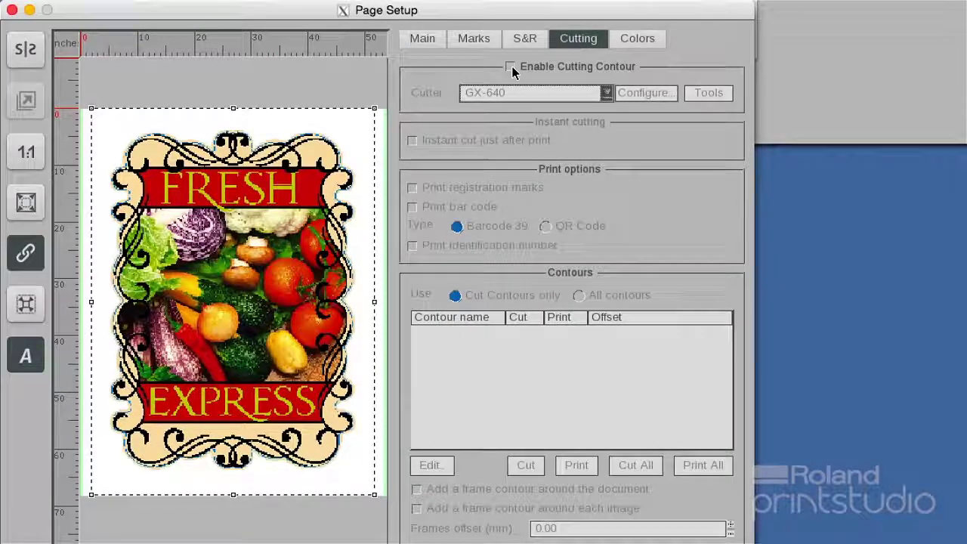
pyautogui.click(512, 67)
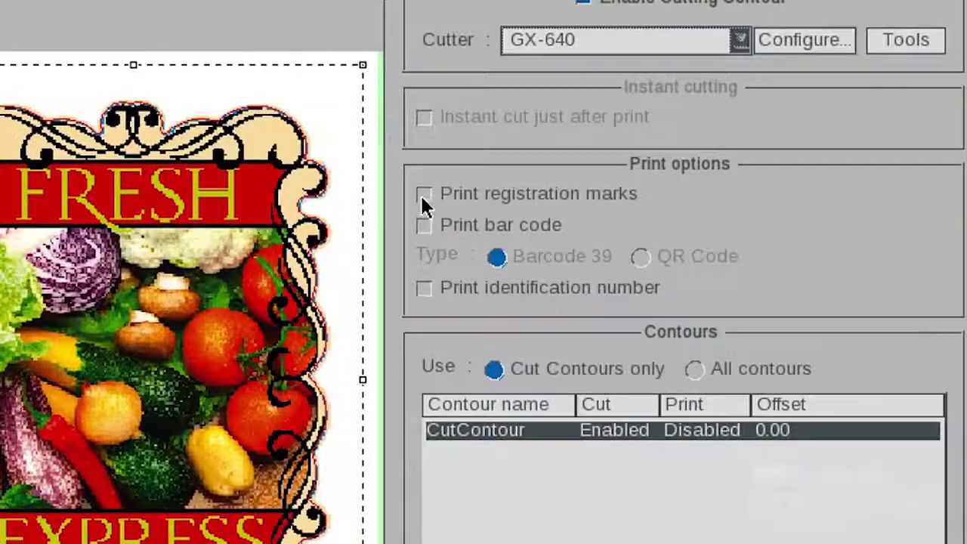
pyautogui.click(410, 186)
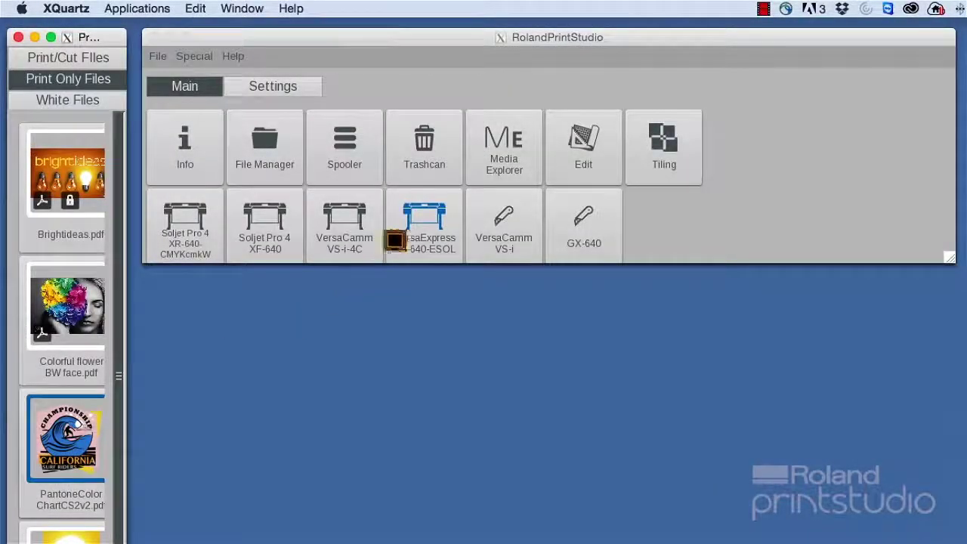
# - Load the Pantone chart on VersaExpress RF-640-ESOL and view PANTONE Yellow C's spot colour details
pyautogui.moveTo(402, 238); pyautogui.dragTo(412, 230)
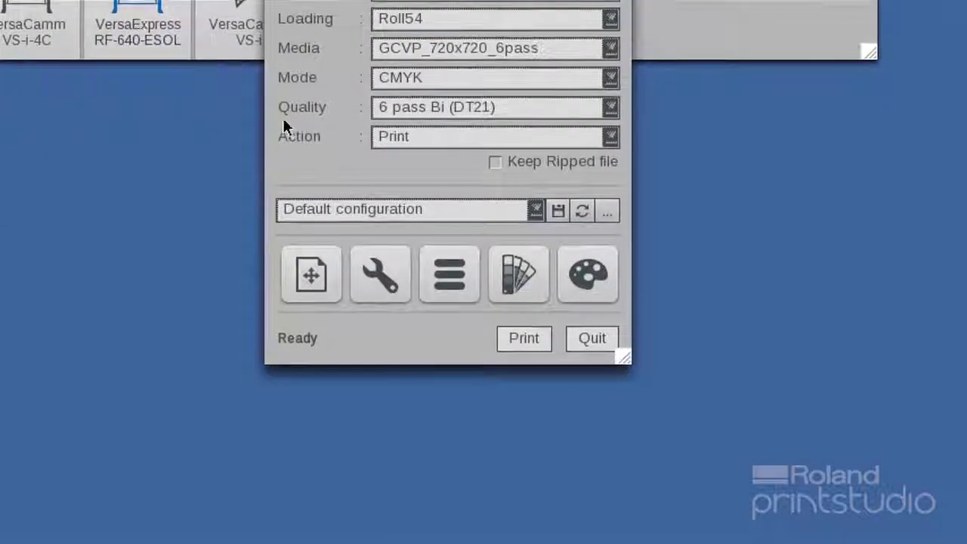
pyautogui.click(517, 275)
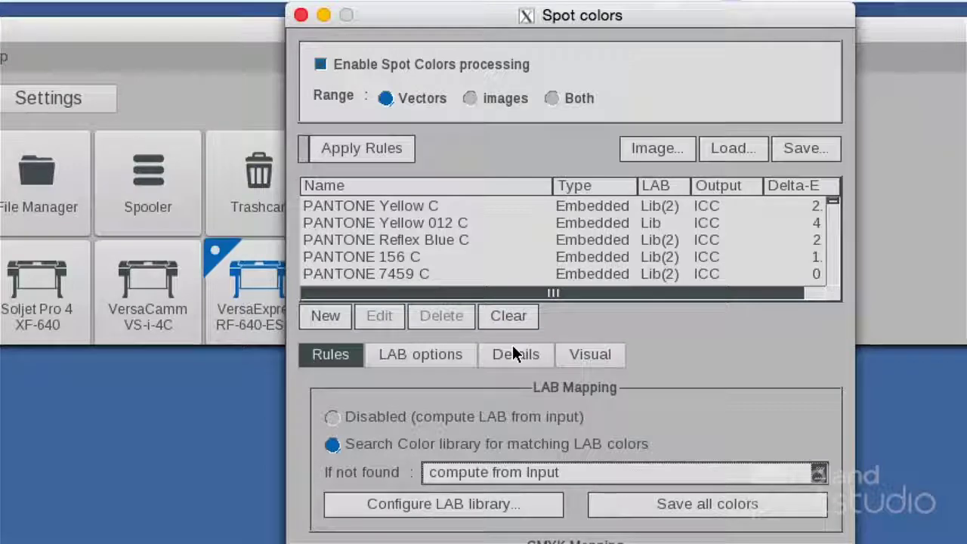
pyautogui.click(510, 351)
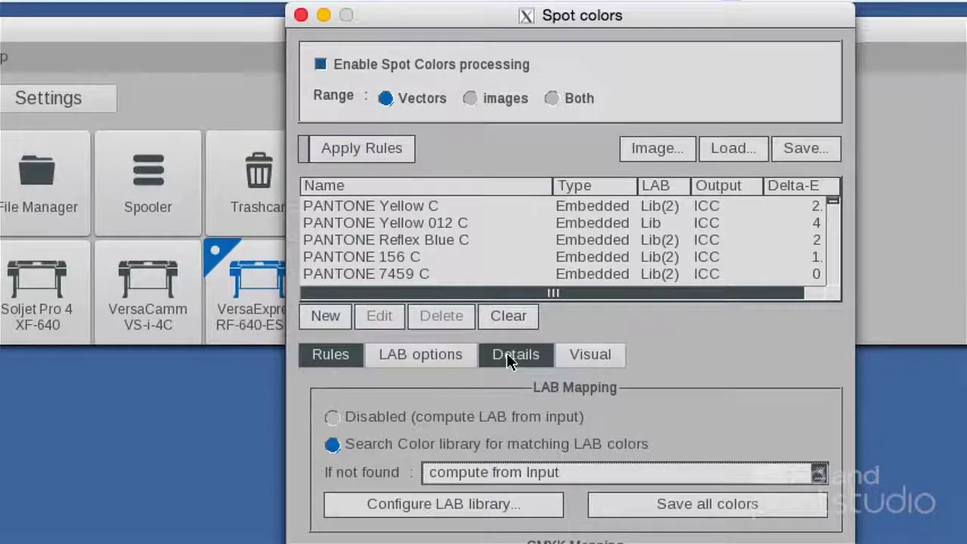
pyautogui.click(414, 206)
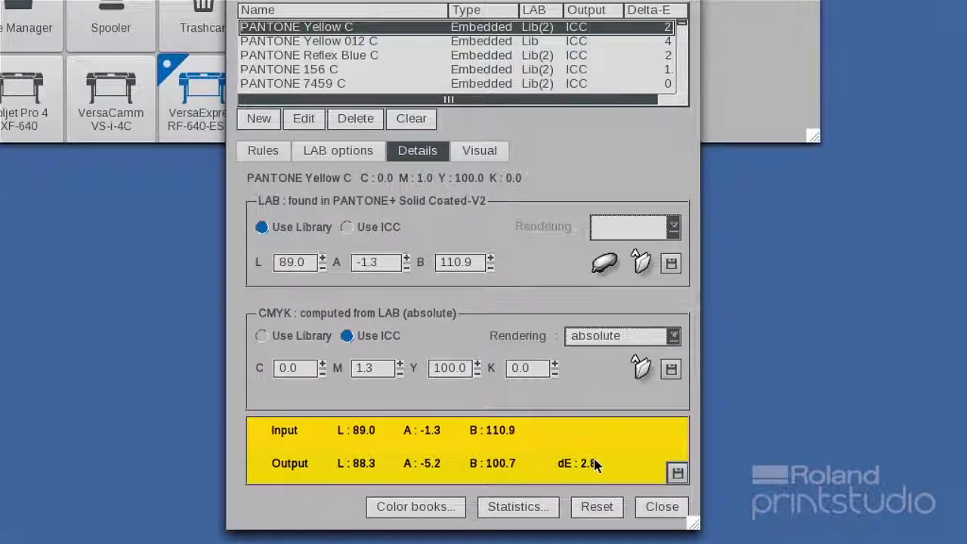
pyautogui.click(482, 151)
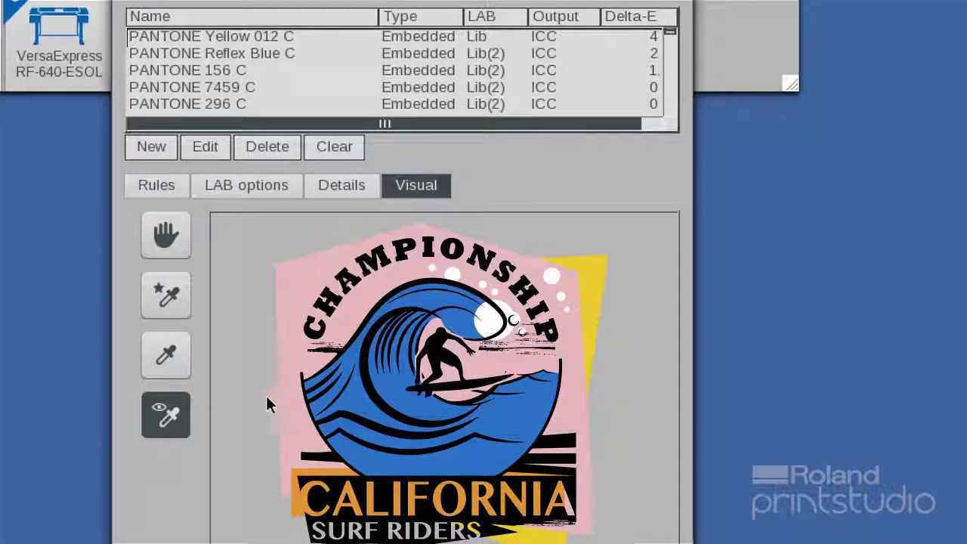
# - Pick the wave's blue as PANTONE 285 C and spectrophotometer-measure it to LAB 54.2/1.8/-45.4
pyautogui.click(396, 385)
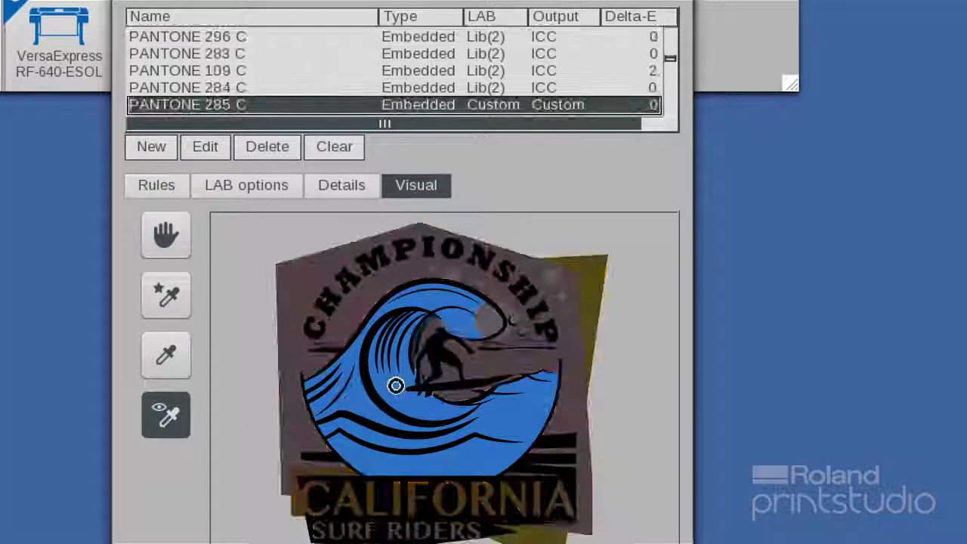
pyautogui.click(347, 187)
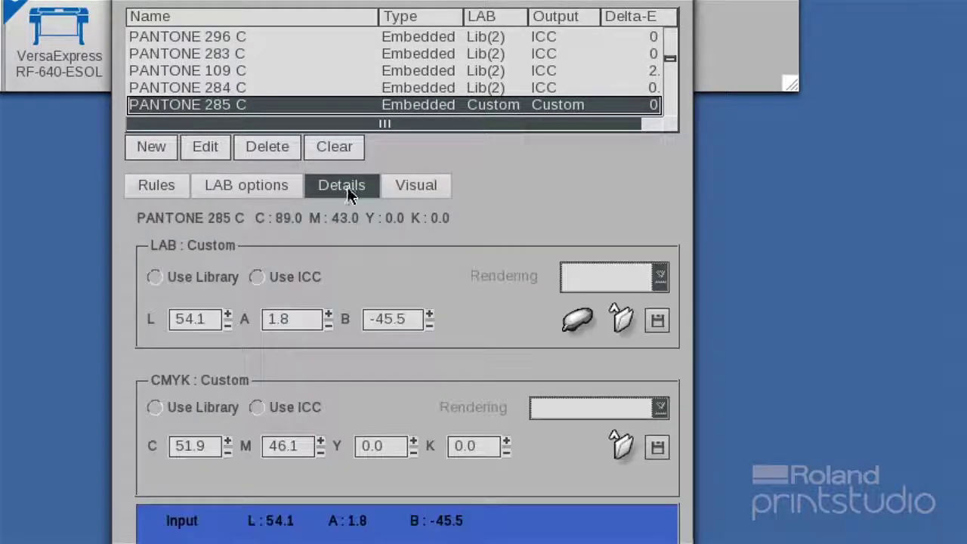
pyautogui.click(578, 319)
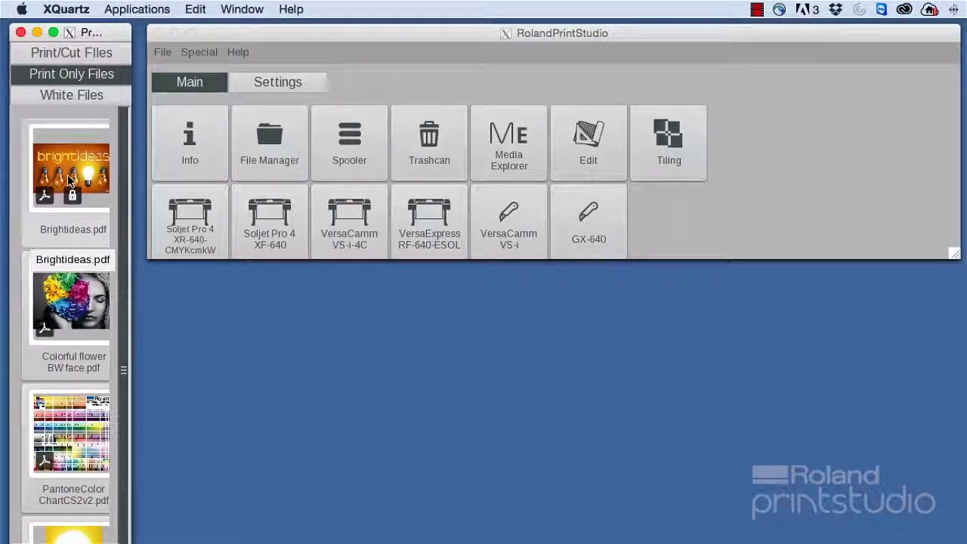
# - Print Brightideas on VersaExpress RF-640-ESOL as a Nest job with 3 copies, accepting the scale warning
pyautogui.moveTo(68, 180); pyautogui.dragTo(434, 221)
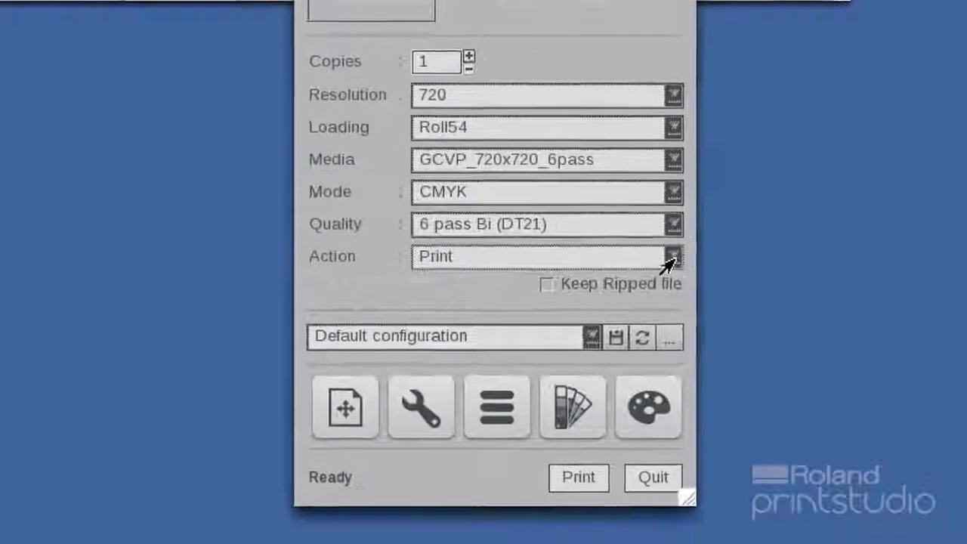
pyautogui.click(656, 333)
pyautogui.click(445, 332)
pyautogui.click(468, 54)
pyautogui.click(468, 54)
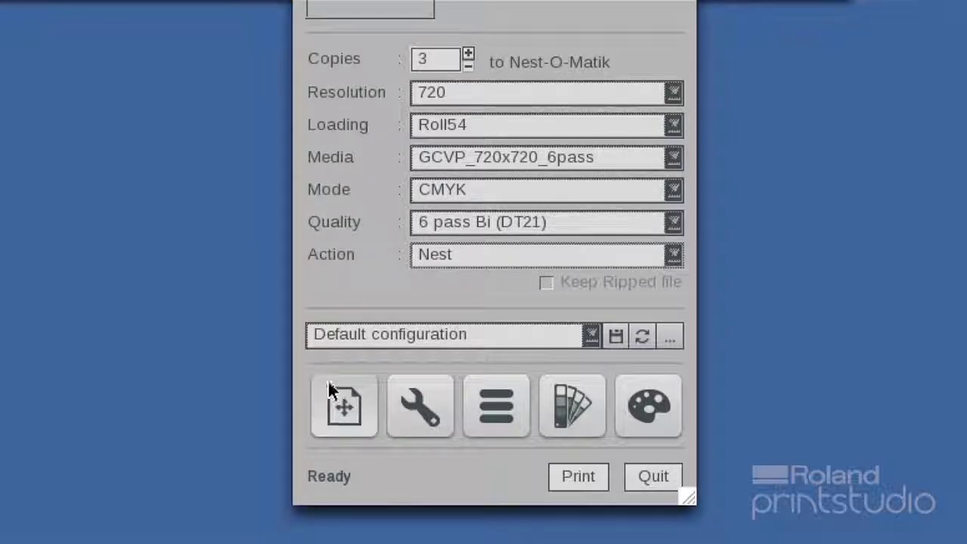
pyautogui.click(574, 476)
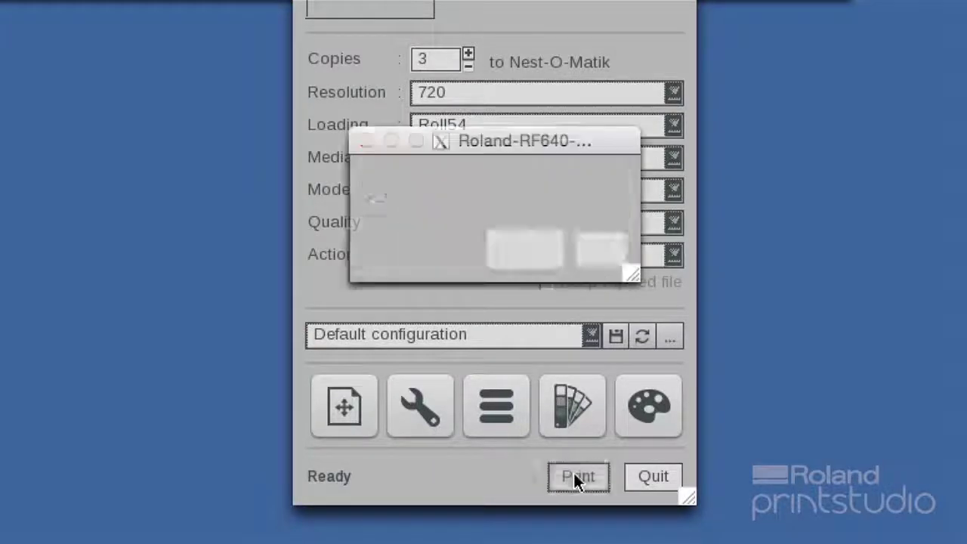
pyautogui.click(532, 252)
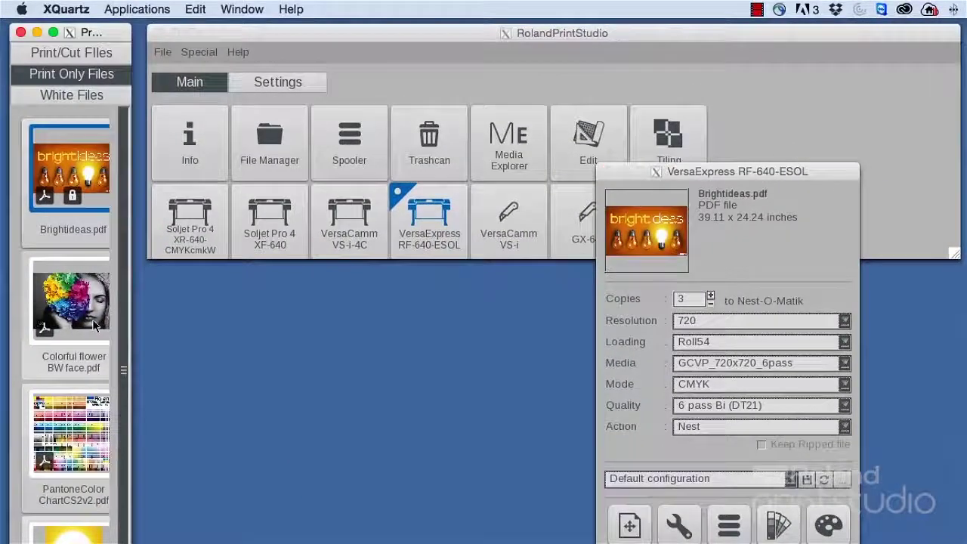
# - Print Colorful flower BW face on the VersaExpress printer, accepting the non-100% scale warning
pyautogui.click(79, 312)
pyautogui.moveTo(80, 312); pyautogui.dragTo(431, 229)
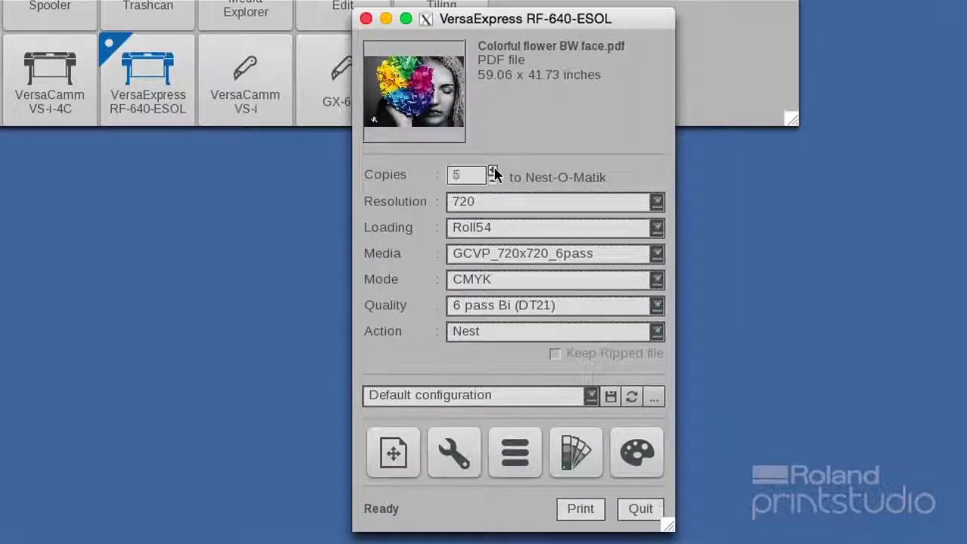
pyautogui.click(588, 511)
pyautogui.click(533, 328)
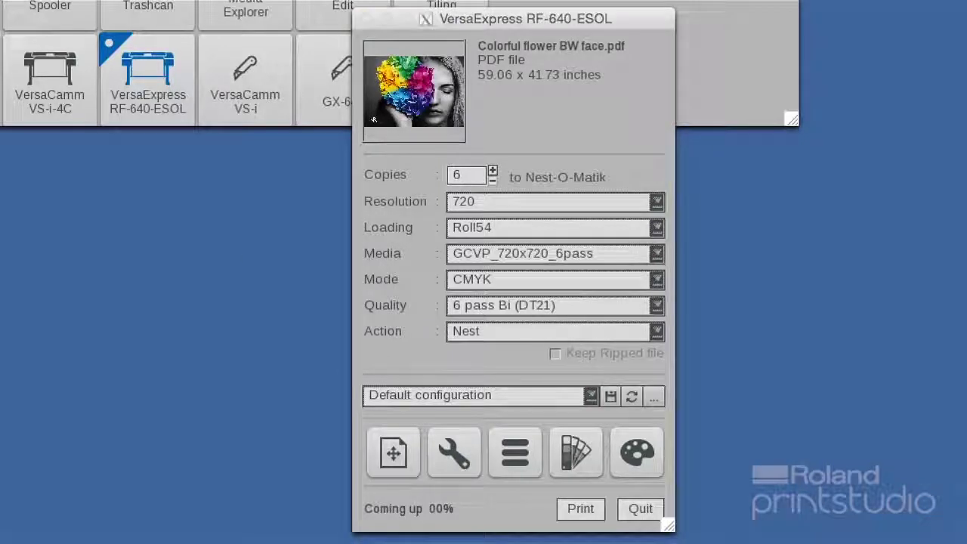
# - Print Brightideas_3 with fewer copies on the VersaExpress printer, accepting the scale warning
pyautogui.moveTo(40, 224); pyautogui.dragTo(143, 98)
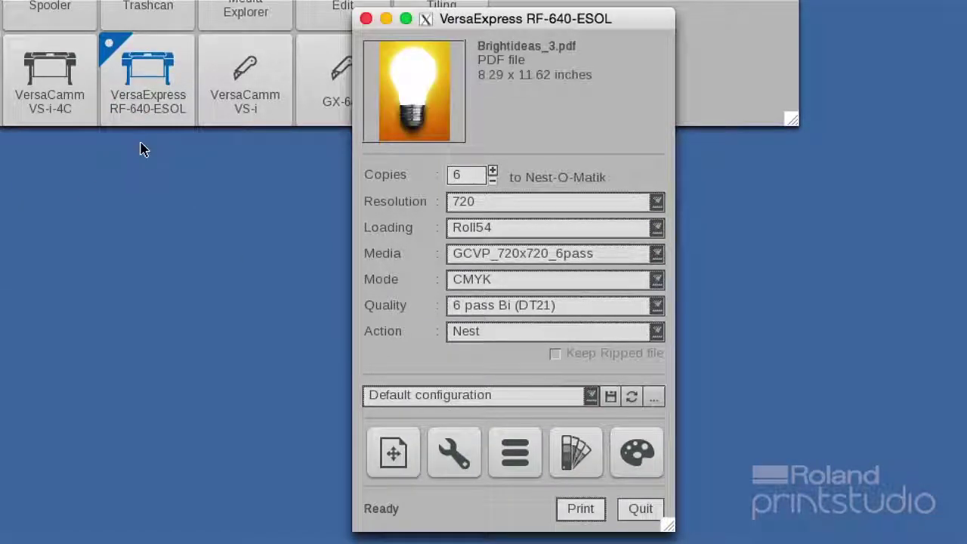
pyautogui.click(492, 183)
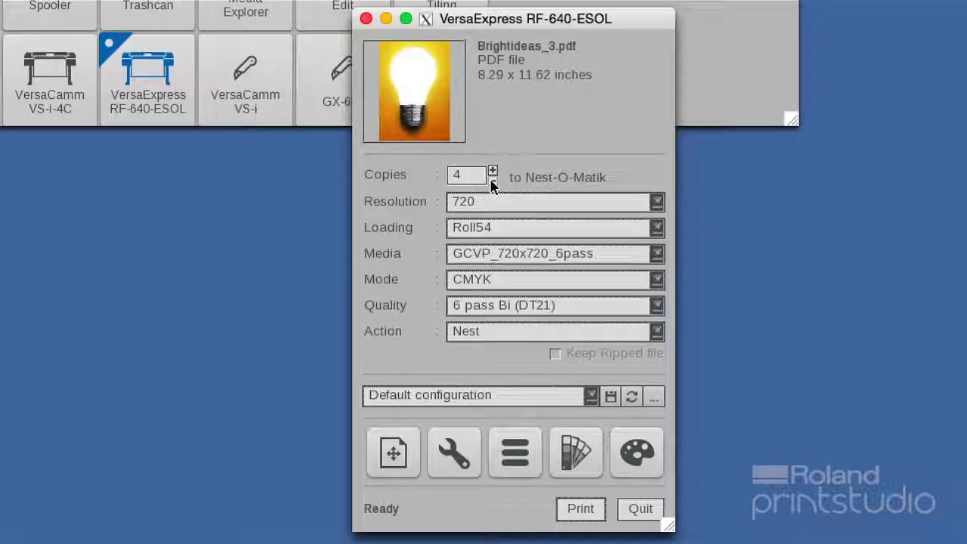
pyautogui.click(581, 509)
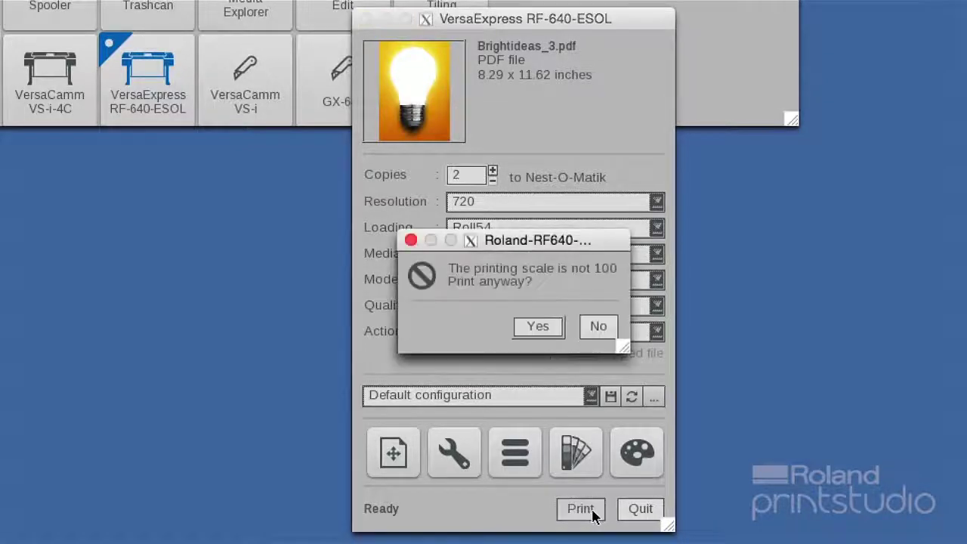
pyautogui.click(541, 326)
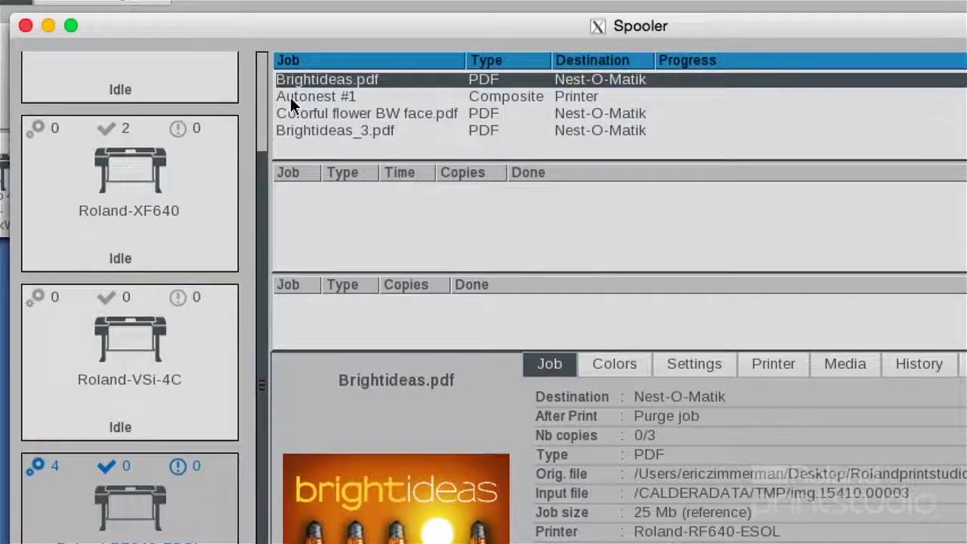
# - Inspect the Autonest #1 job's details in the Spooler
pyautogui.click(290, 96)
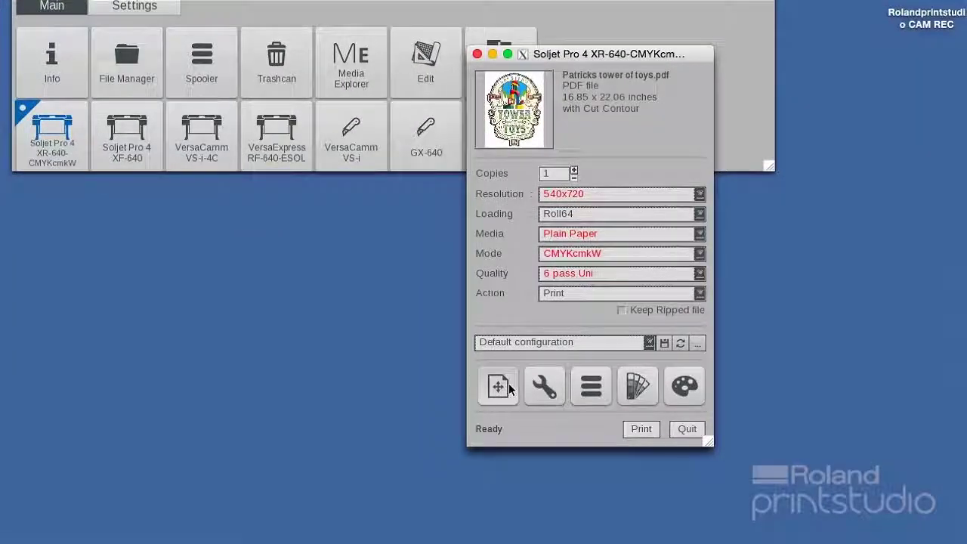
# - Set RDG_WHITE as the white spot colour in the Tower of Toys page setup
pyautogui.click(509, 389)
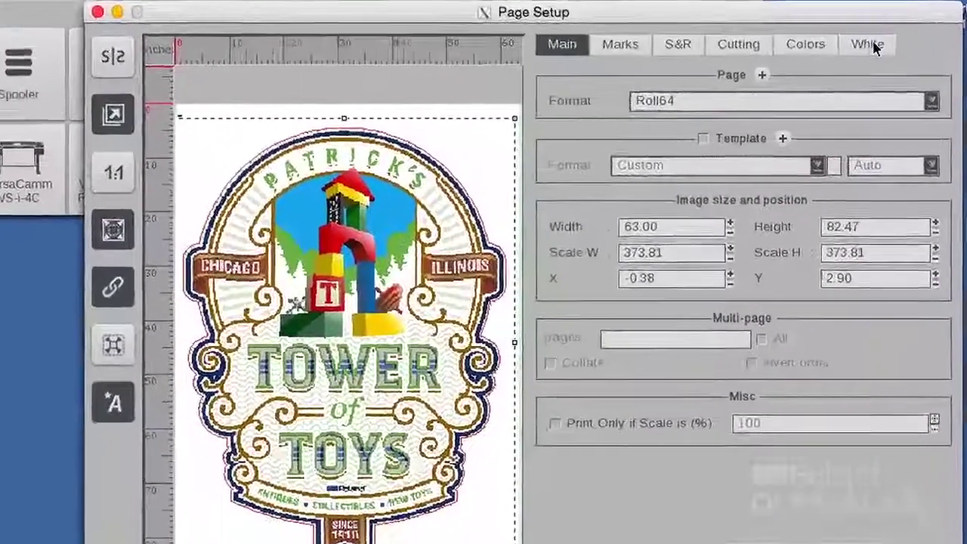
pyautogui.click(860, 40)
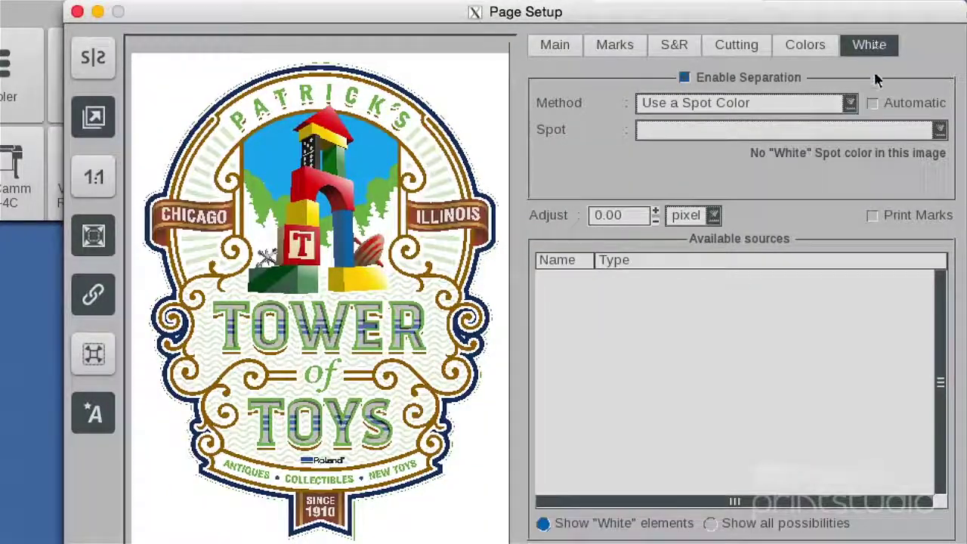
pyautogui.click(938, 130)
pyautogui.click(668, 165)
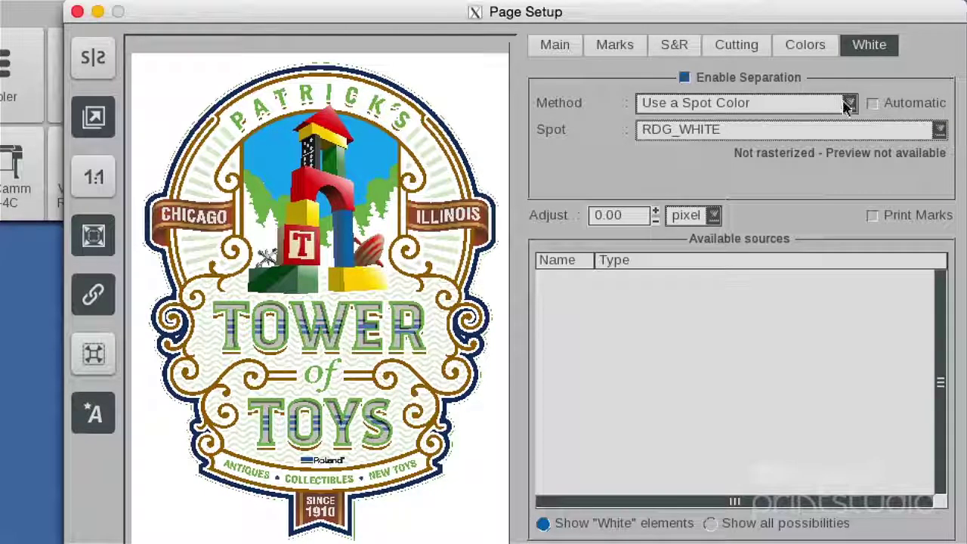
# - Generate the white layer from CMYK data and preview it in more opaque blue
pyautogui.click(848, 104)
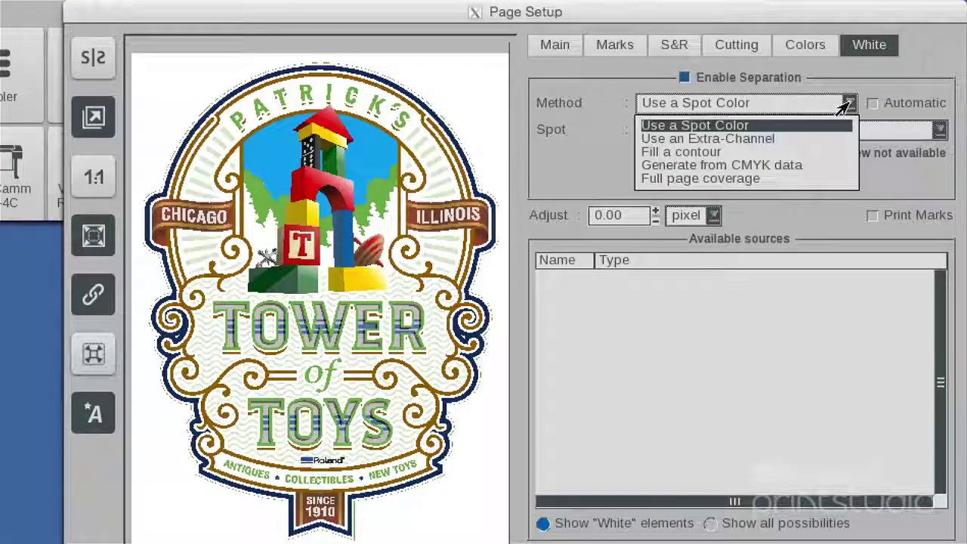
pyautogui.click(799, 166)
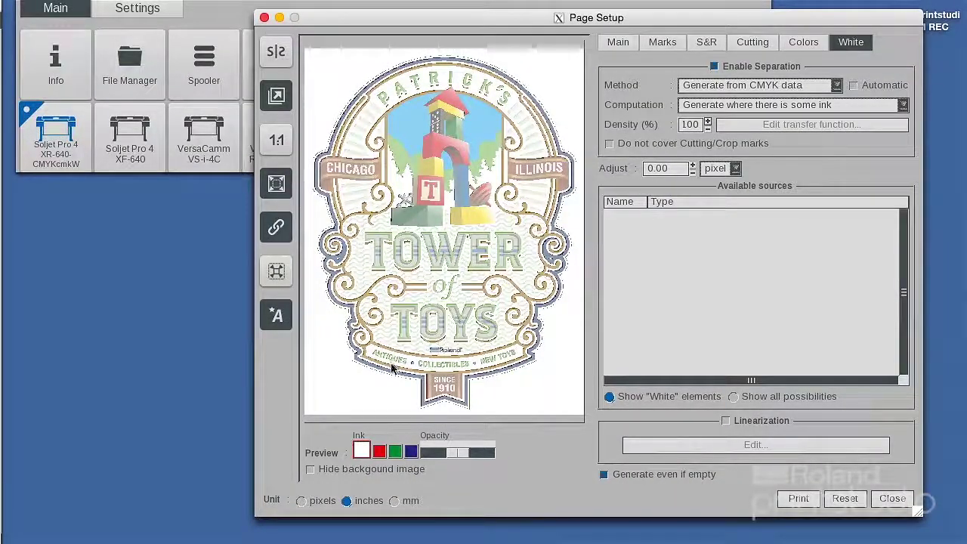
pyautogui.click(323, 470)
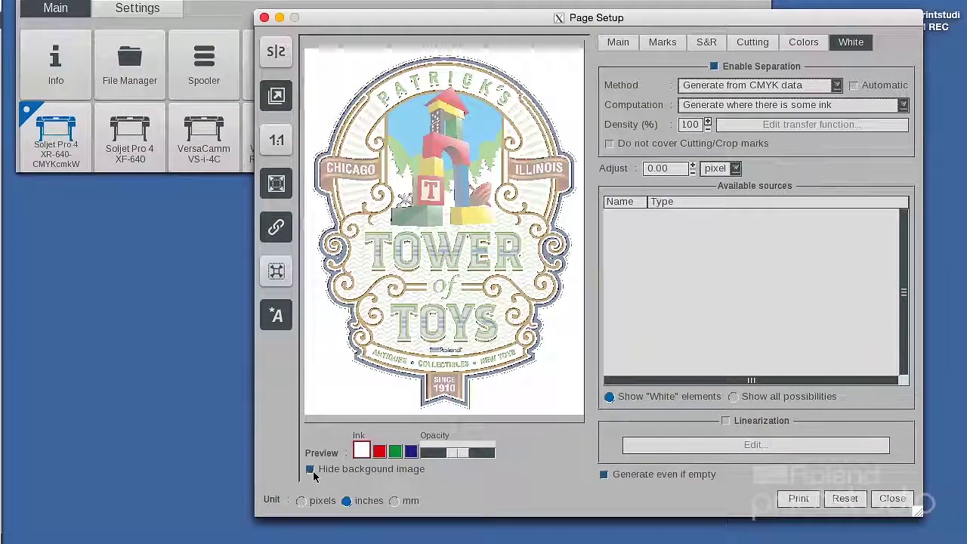
pyautogui.click(411, 452)
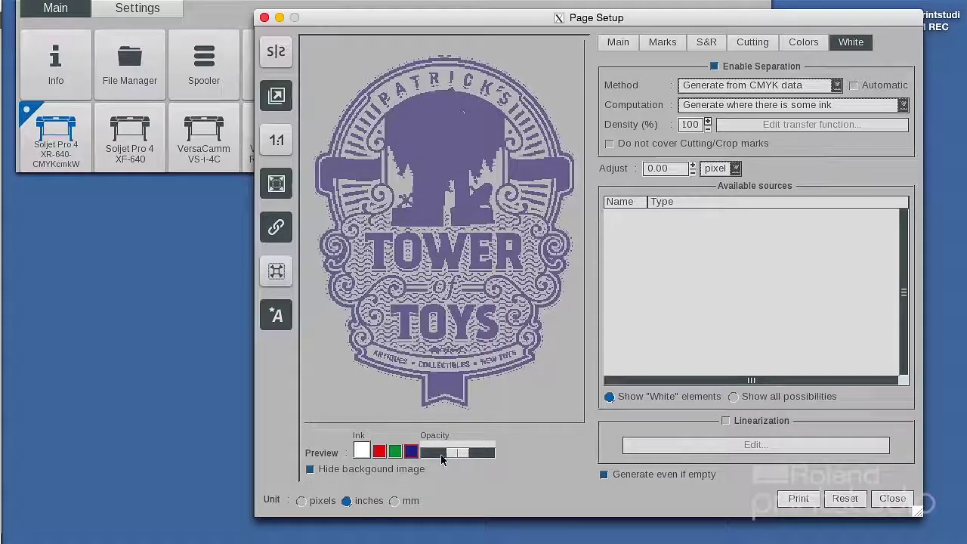
pyautogui.moveTo(457, 456); pyautogui.dragTo(478, 456)
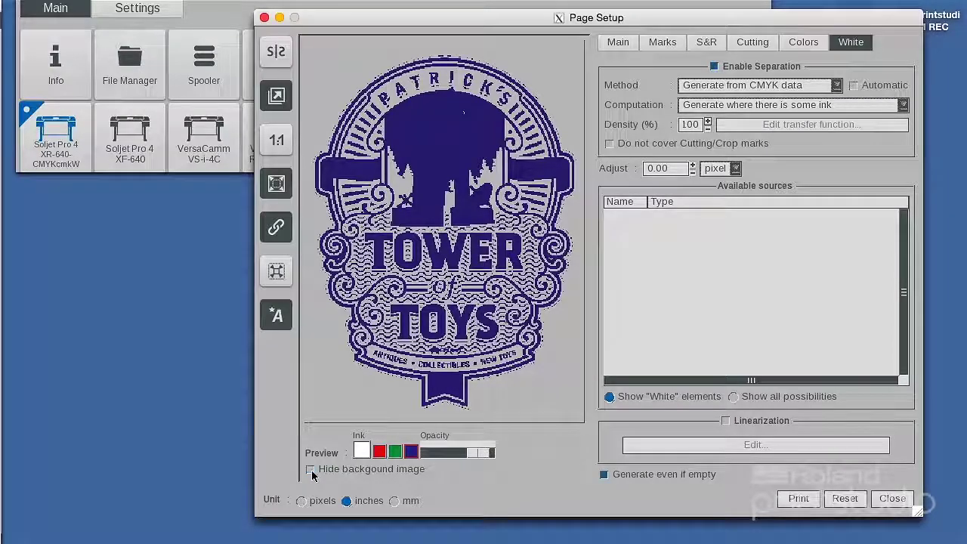
pyautogui.click(311, 470)
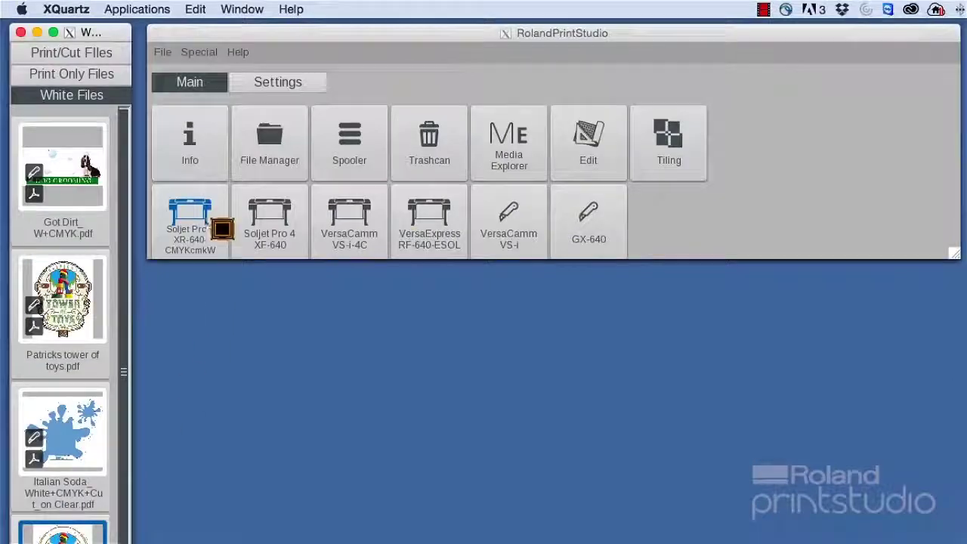
# - Load Tower of Toys on the Soljet Pro 4 XR-640 and set white Method to Use an Extra-Channel
pyautogui.moveTo(215, 225); pyautogui.dragTo(193, 219)
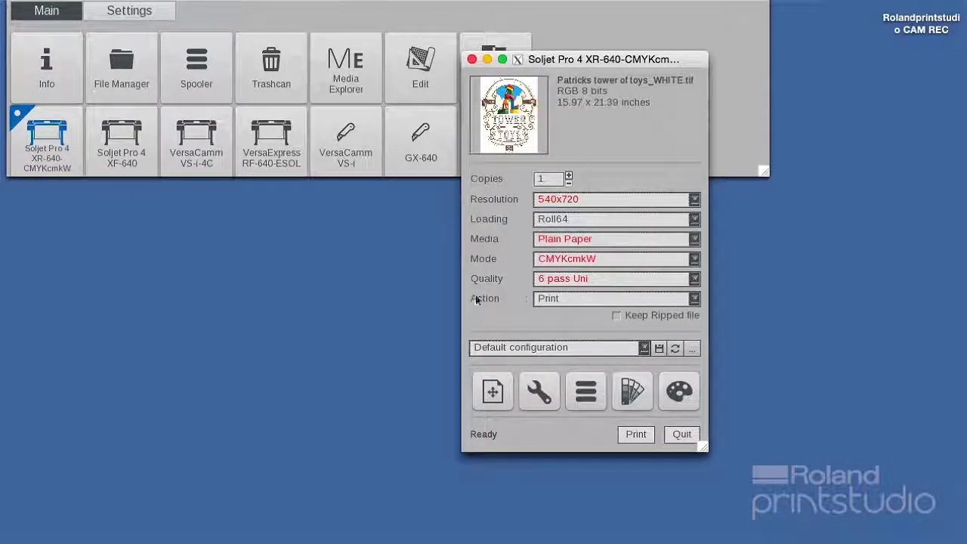
pyautogui.click(502, 389)
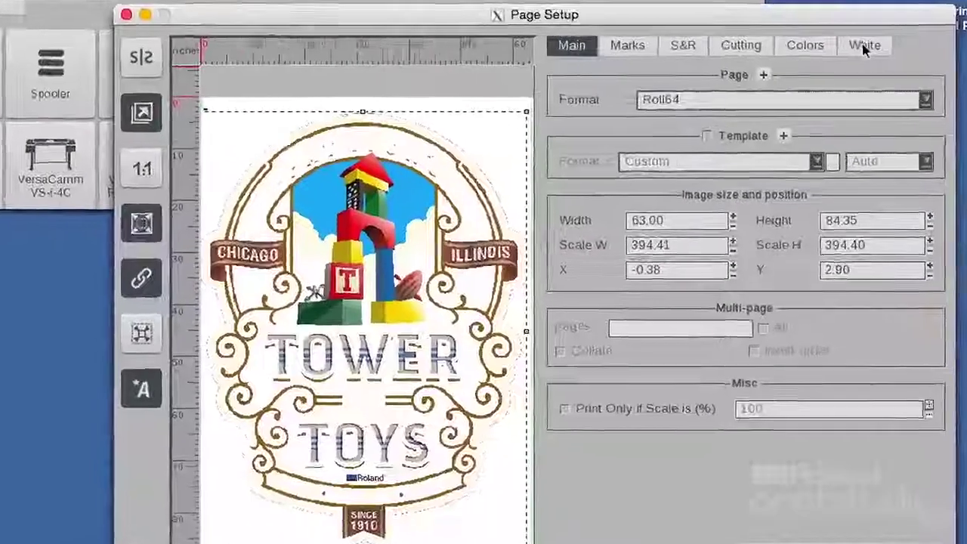
pyautogui.click(850, 45)
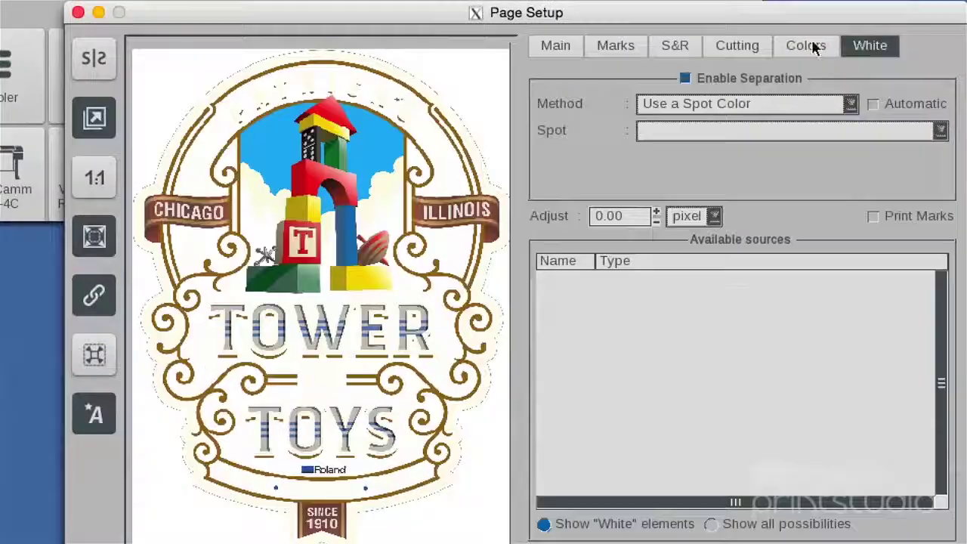
pyautogui.click(851, 105)
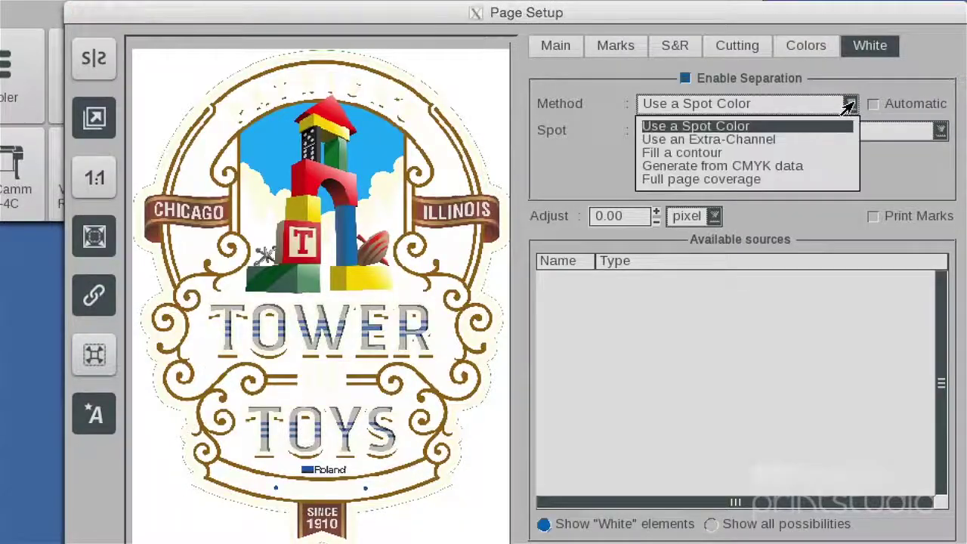
pyautogui.click(820, 141)
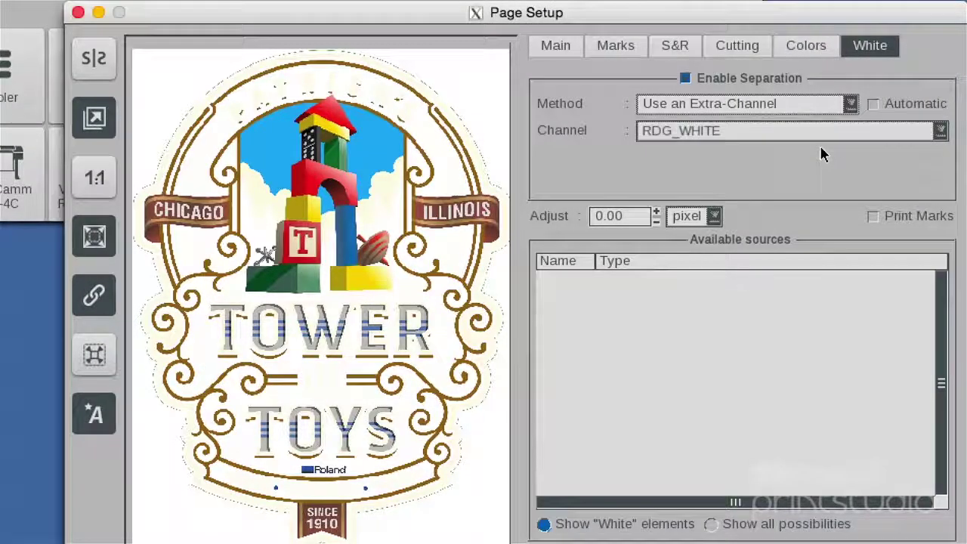
pyautogui.click(850, 105)
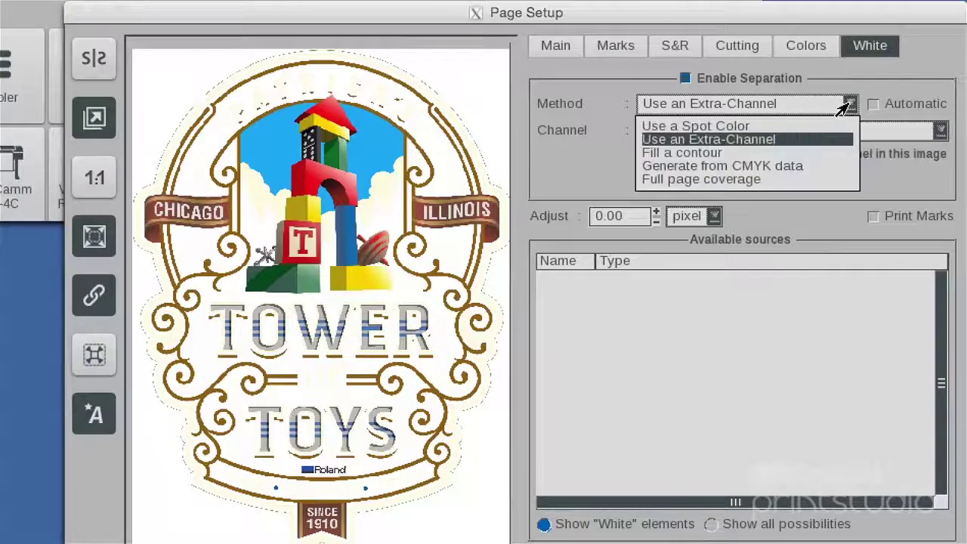
# - Generate the white layer from CMYK data and preview it in opaque blue without the artwork
pyautogui.click(806, 166)
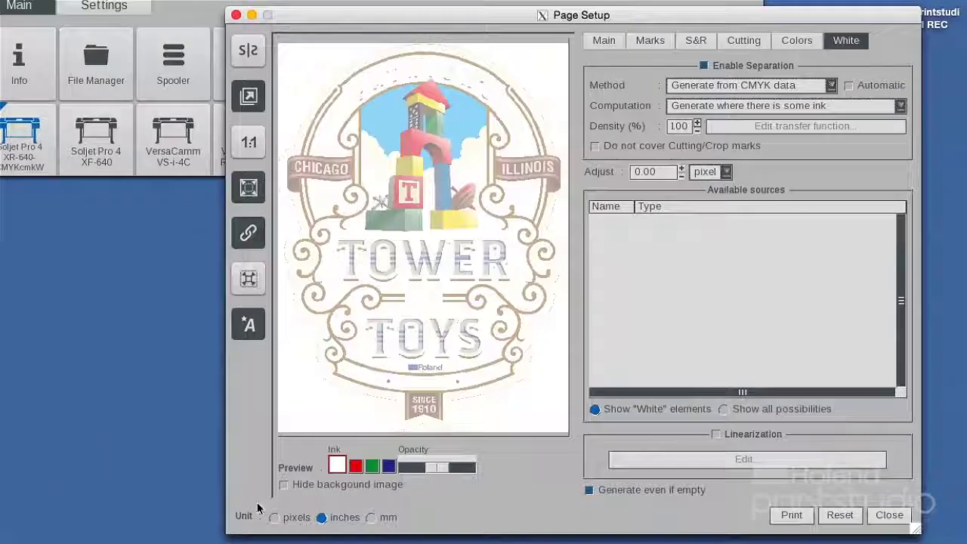
pyautogui.click(283, 484)
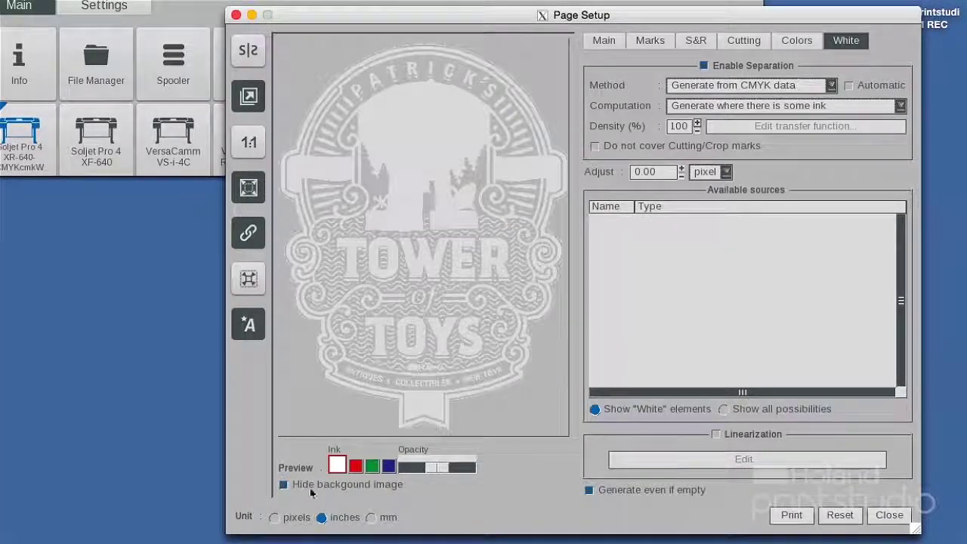
pyautogui.click(389, 466)
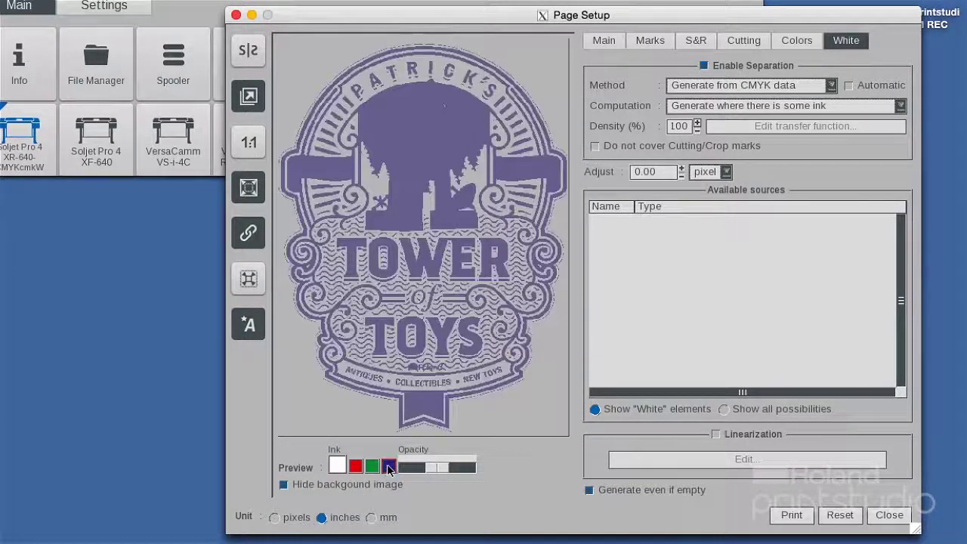
pyautogui.moveTo(443, 468); pyautogui.dragTo(458, 473)
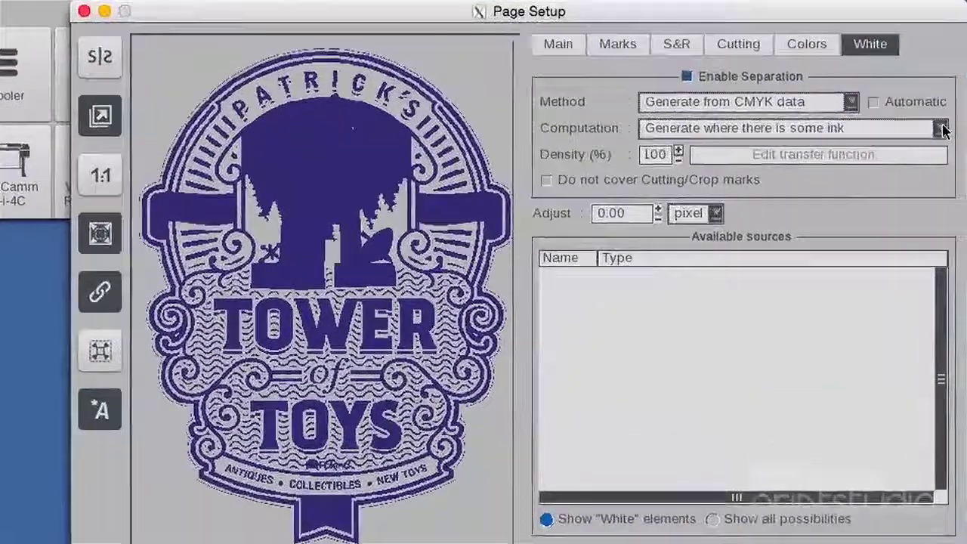
# - Try the 'no ink' computation, then switch the white method to Full page coverage
pyautogui.click(899, 106)
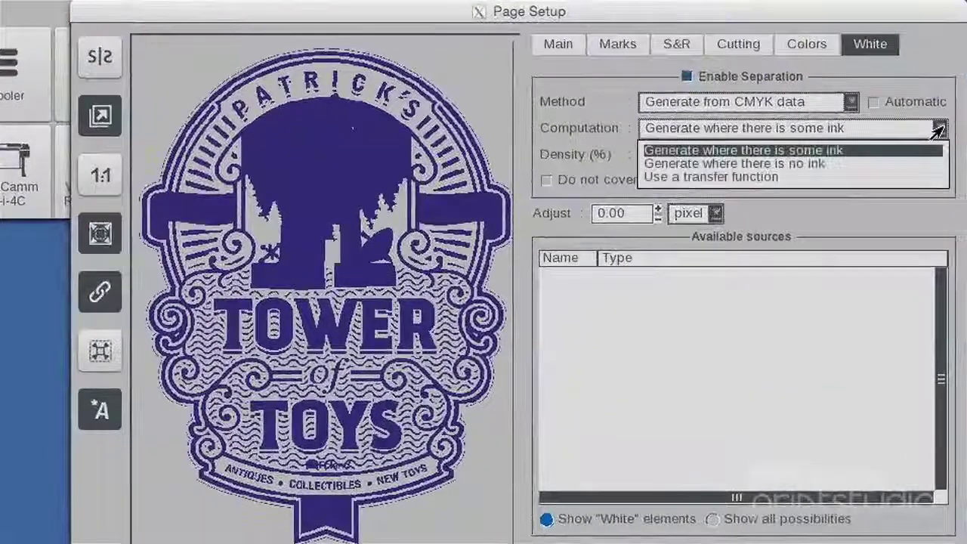
pyautogui.click(761, 163)
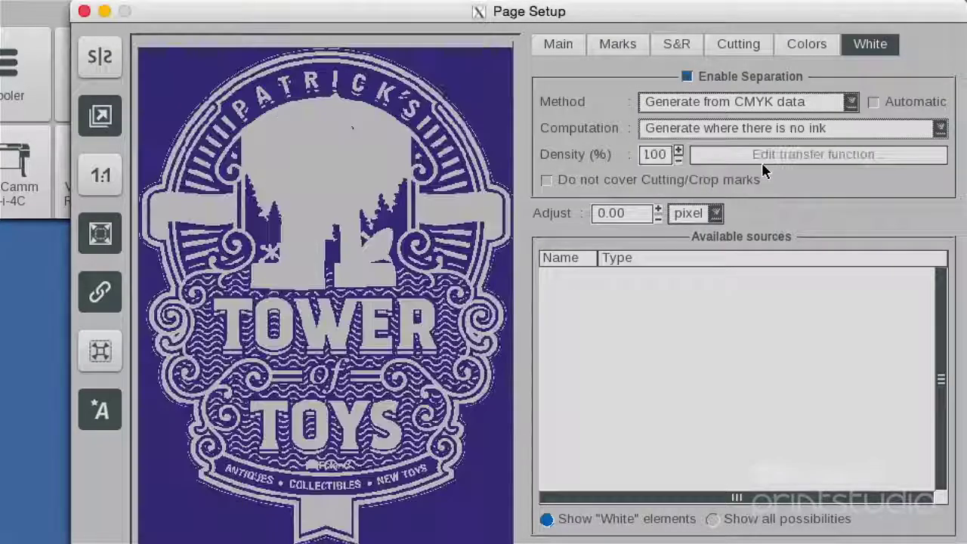
pyautogui.click(851, 104)
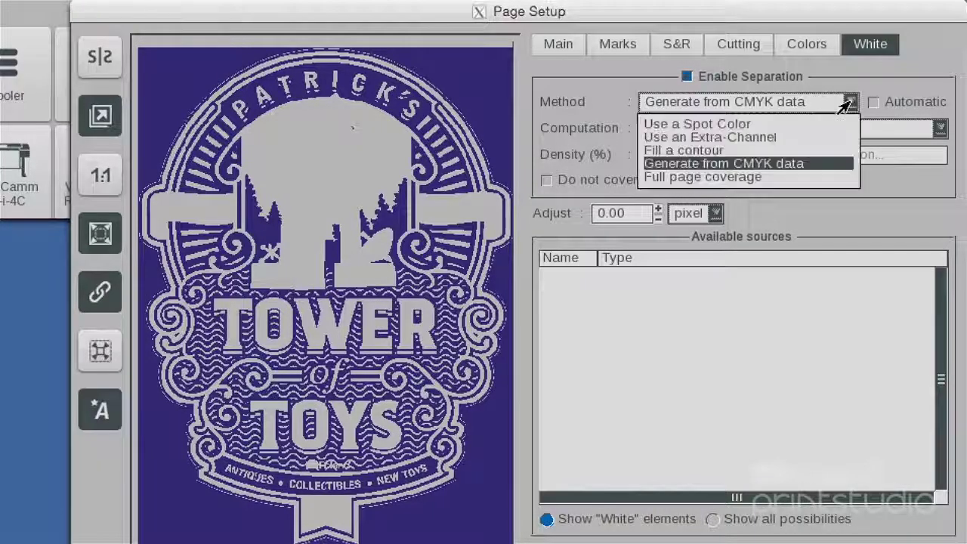
pyautogui.click(736, 180)
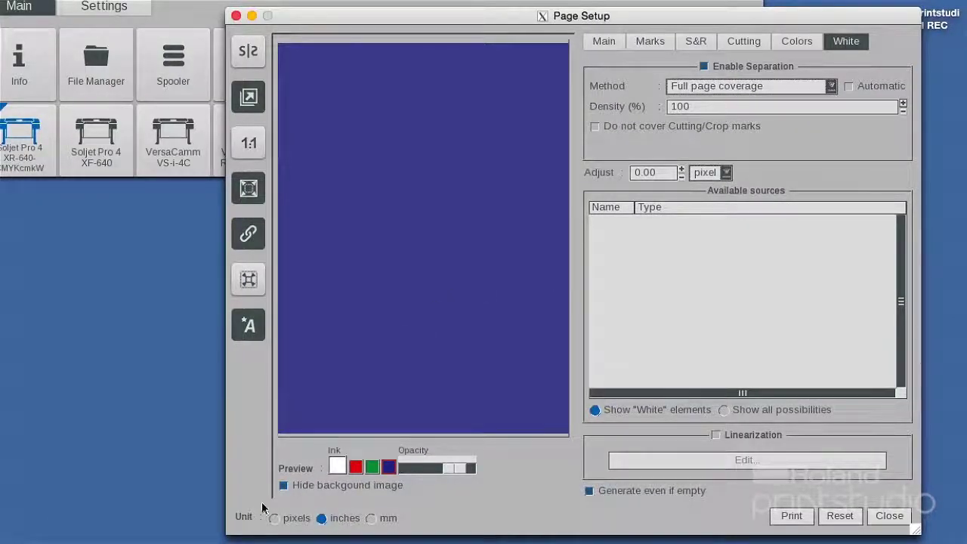
# - Show the artwork again behind the white preview and return to the main Print Studio window
pyautogui.click(283, 486)
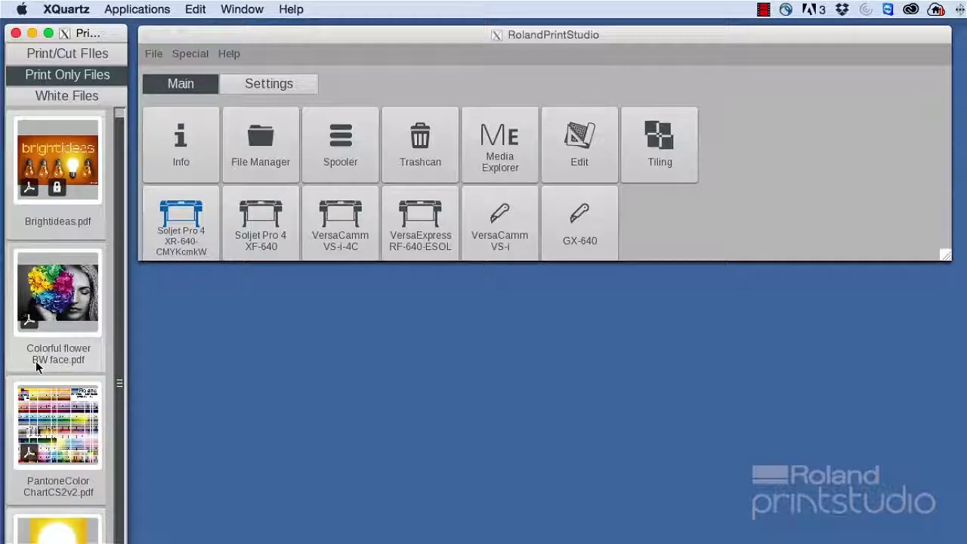
pyautogui.click(340, 226)
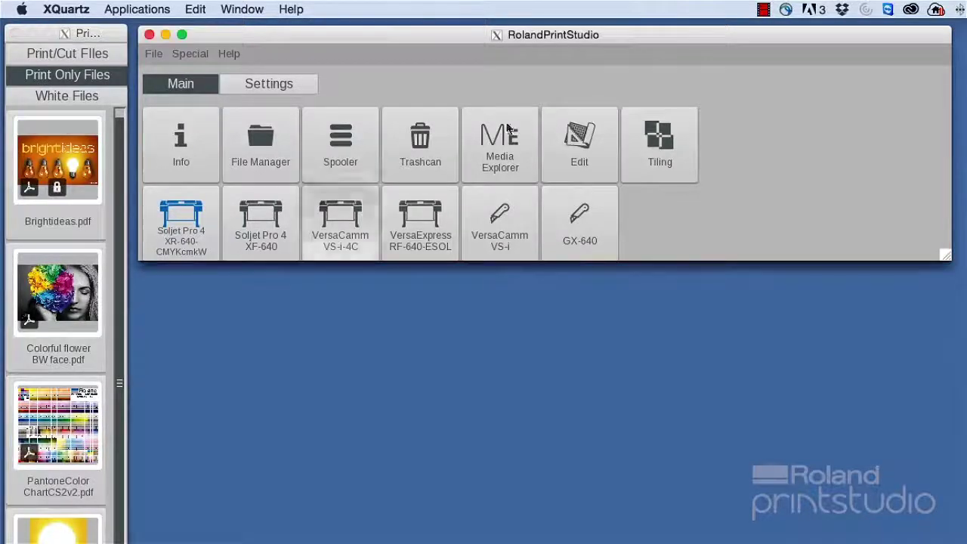
# - Start a new Compose layout with the Roland-VSi-4C page format on Roll64
pyautogui.click(591, 145)
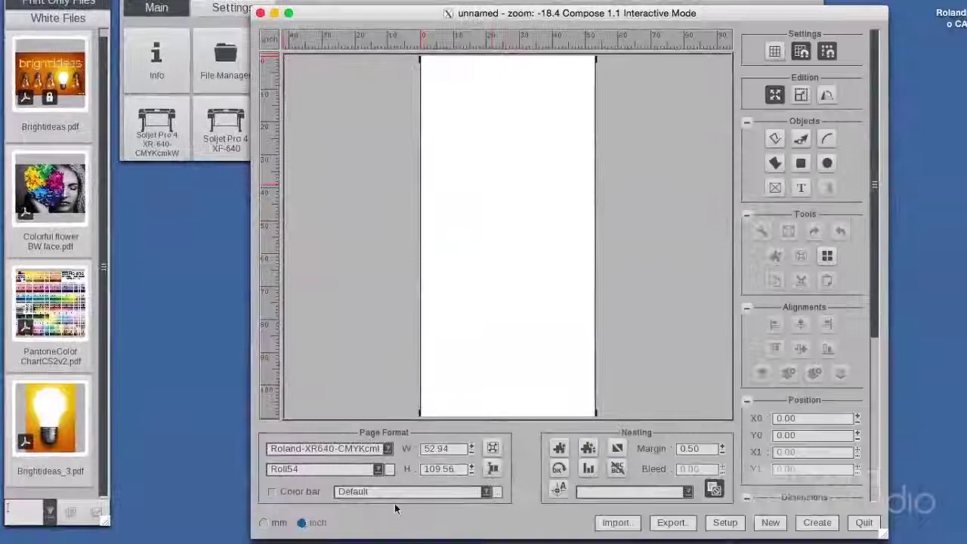
pyautogui.click(386, 448)
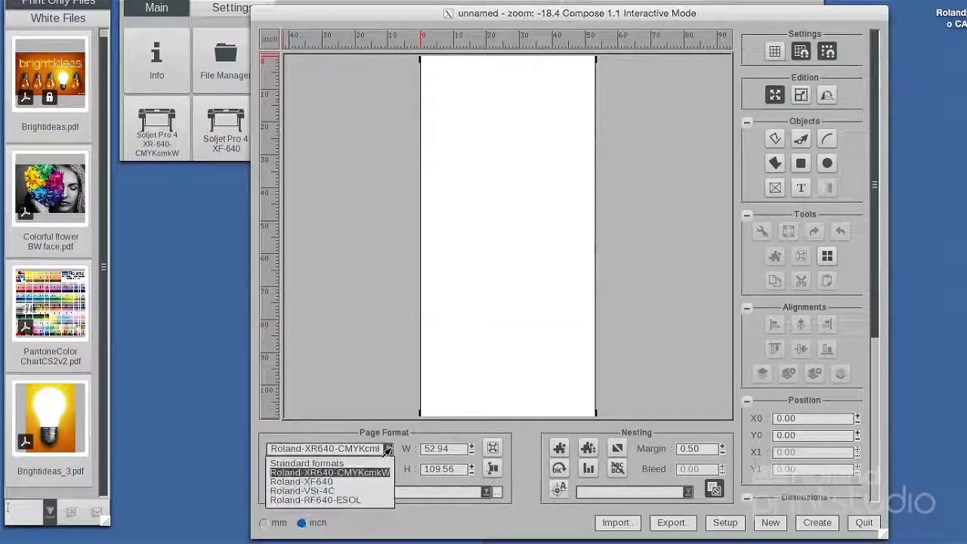
pyautogui.click(313, 492)
pyautogui.click(342, 469)
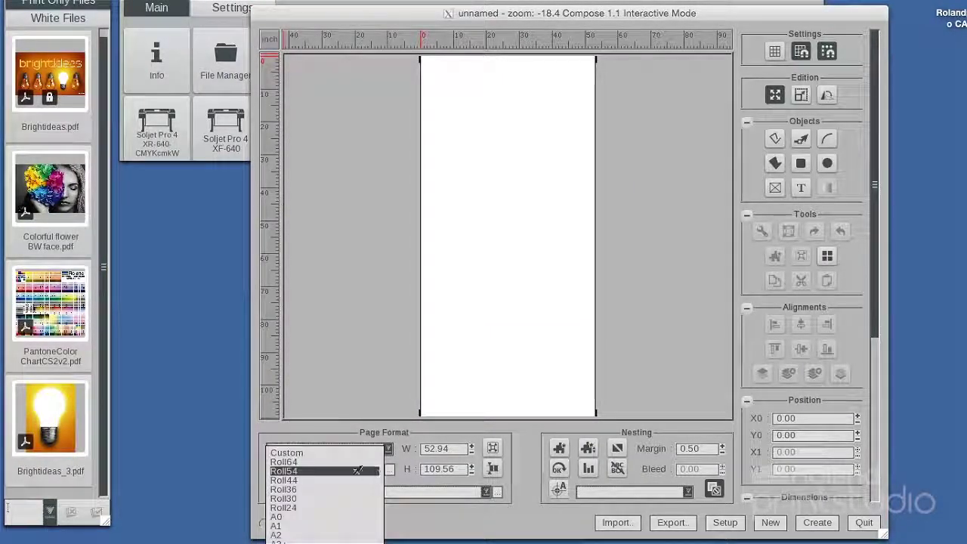
pyautogui.click(313, 462)
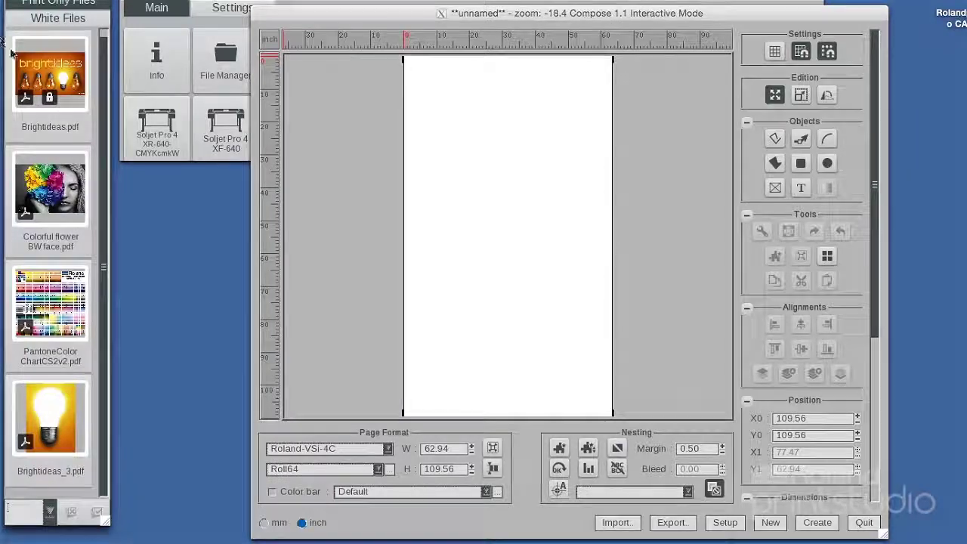
# - Place Brightideas.pdf at the page's top-left and bring Brightideas_3.pdf onto the layout
pyautogui.moveTo(50, 73); pyautogui.dragTo(495, 89)
pyautogui.click(474, 128)
pyautogui.moveTo(474, 129); pyautogui.dragTo(435, 111)
pyautogui.click(64, 414)
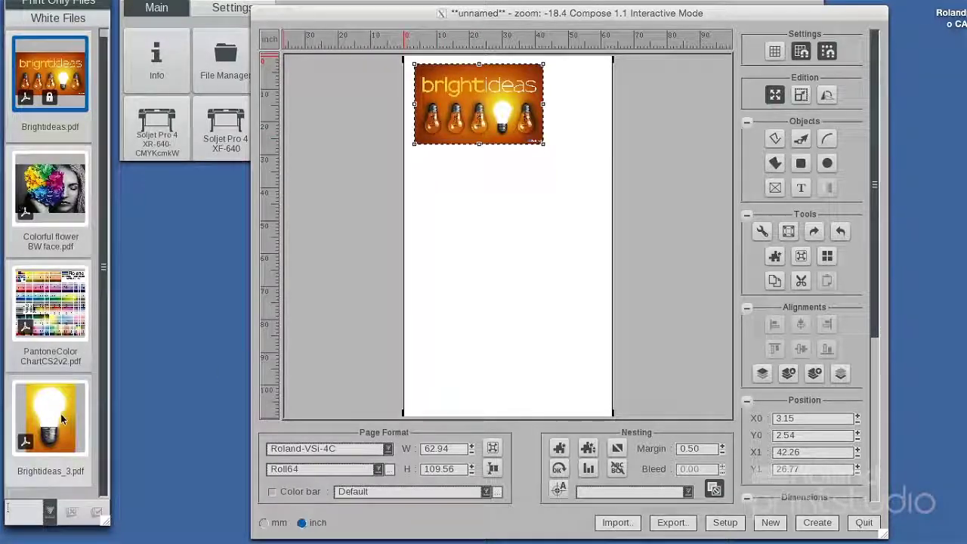
pyautogui.moveTo(57, 411); pyautogui.dragTo(506, 193)
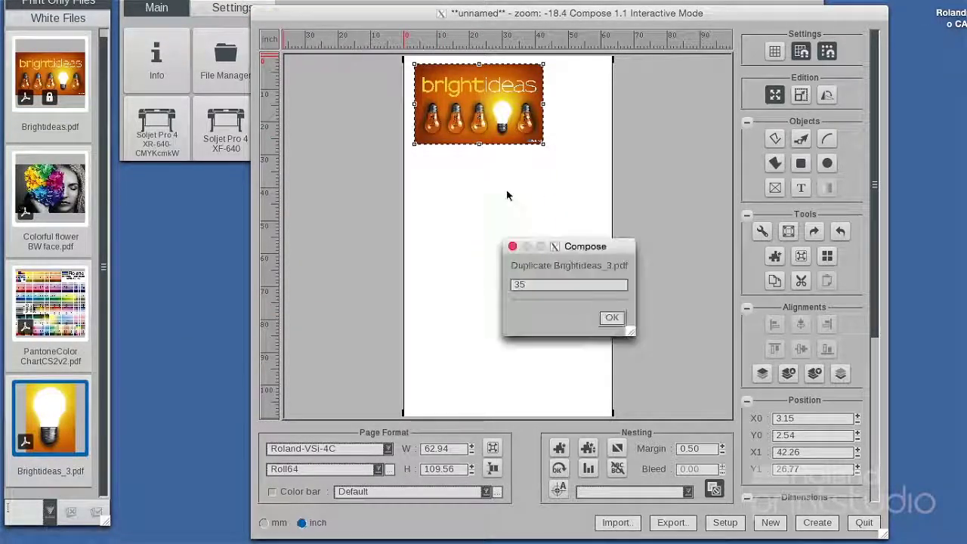
# - Place Brightideas_3 at 35%, then add the Colorful flower image rotated into portrait
pyautogui.click(610, 320)
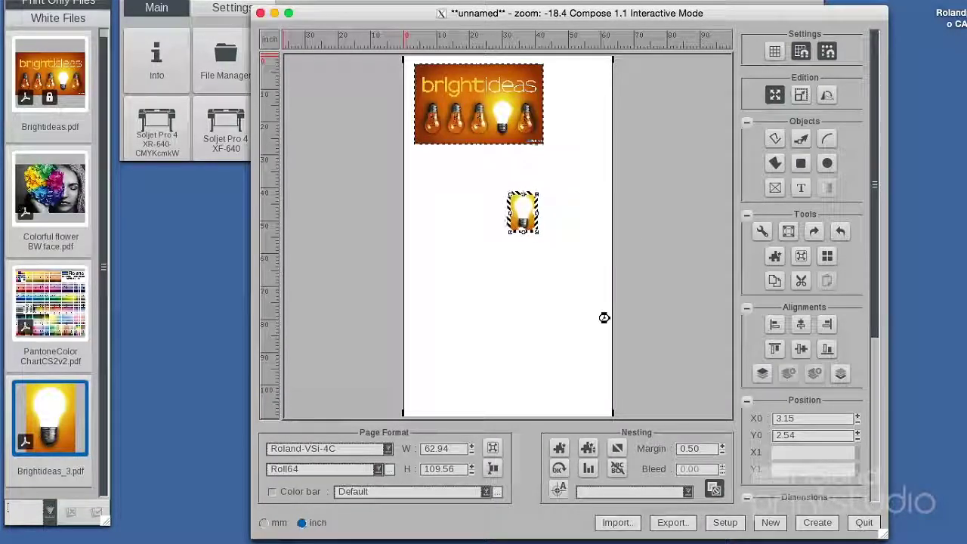
pyautogui.moveTo(59, 198); pyautogui.dragTo(415, 262)
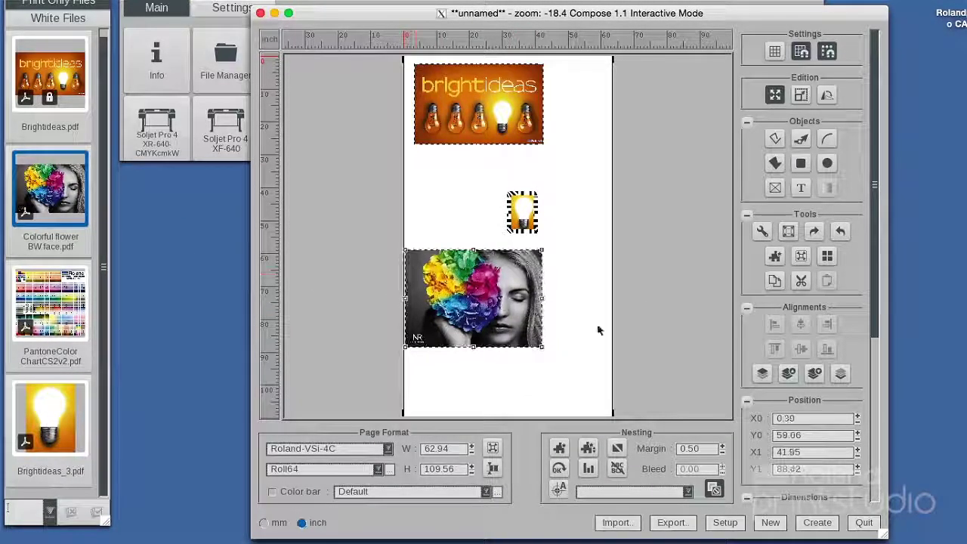
pyautogui.click(843, 235)
pyautogui.moveTo(468, 299); pyautogui.dragTo(453, 304)
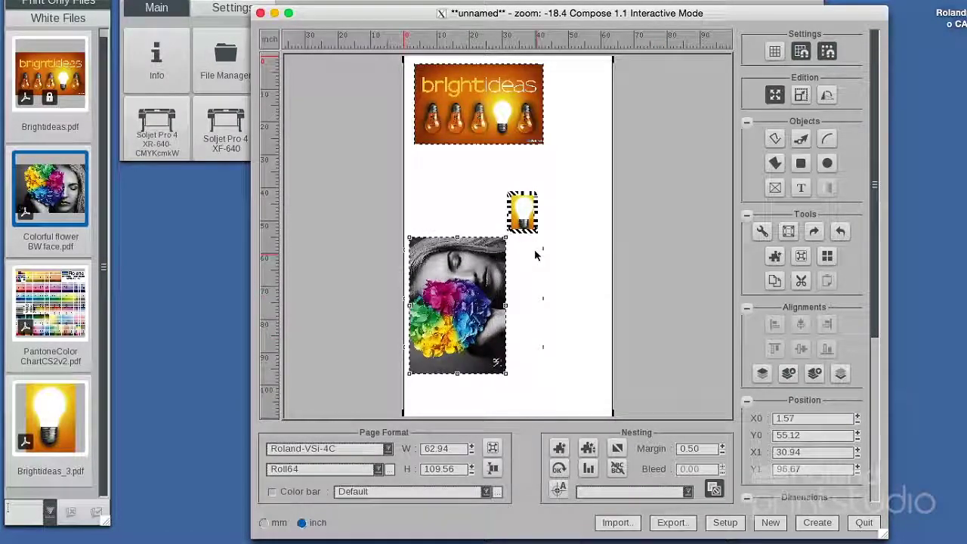
# - Add three extra copies of the small bulb image across the page
pyautogui.click(568, 244)
pyautogui.click(522, 211)
pyautogui.moveTo(522, 211); pyautogui.dragTo(422, 196)
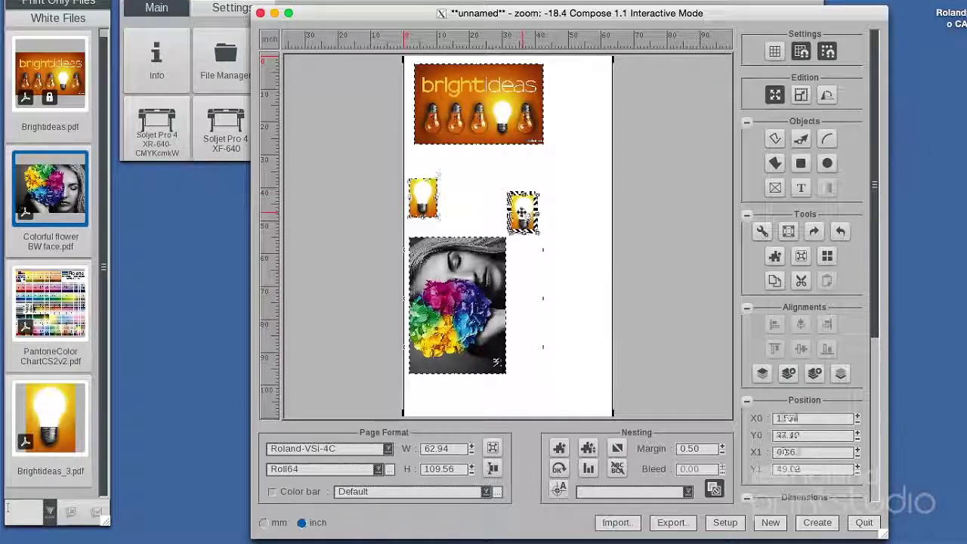
pyautogui.moveTo(532, 214); pyautogui.dragTo(466, 200)
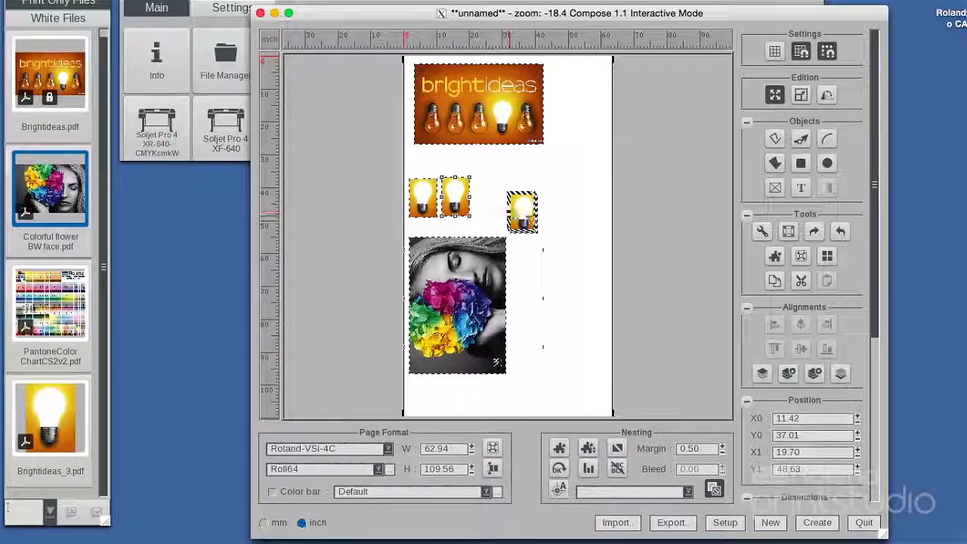
pyautogui.moveTo(523, 210); pyautogui.dragTo(567, 212)
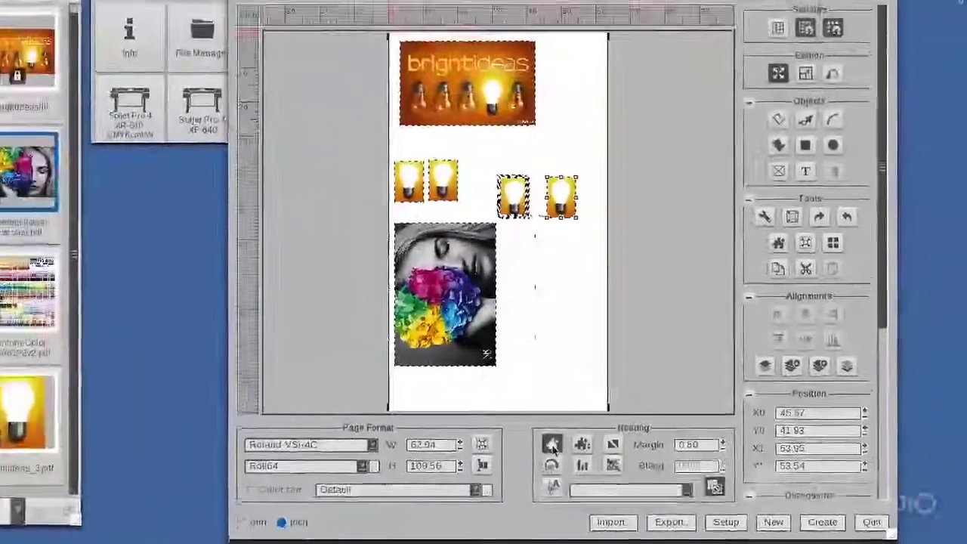
# - Nest the layout, add a second Brightideas.pdf, re-nest, and fit the page width to 61.00
pyautogui.click(468, 397)
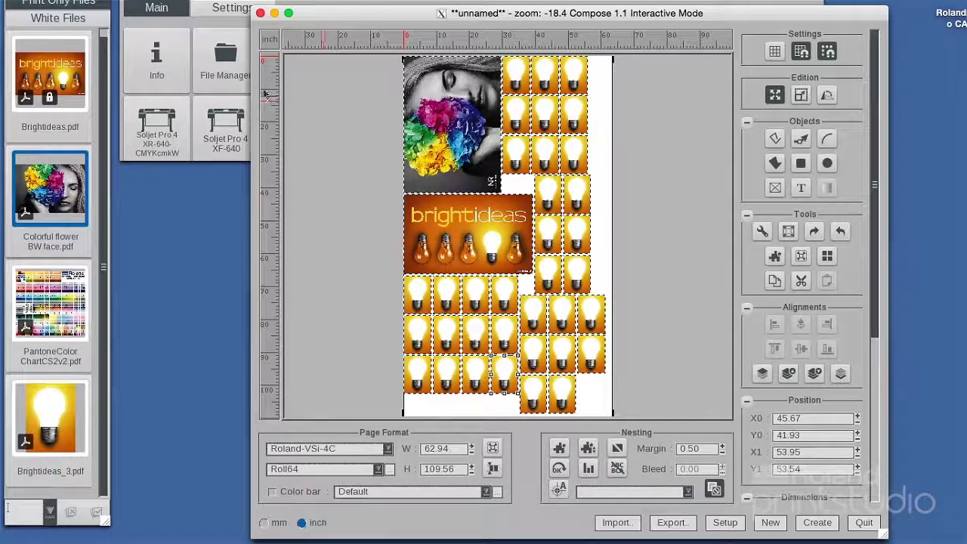
pyautogui.click(59, 83)
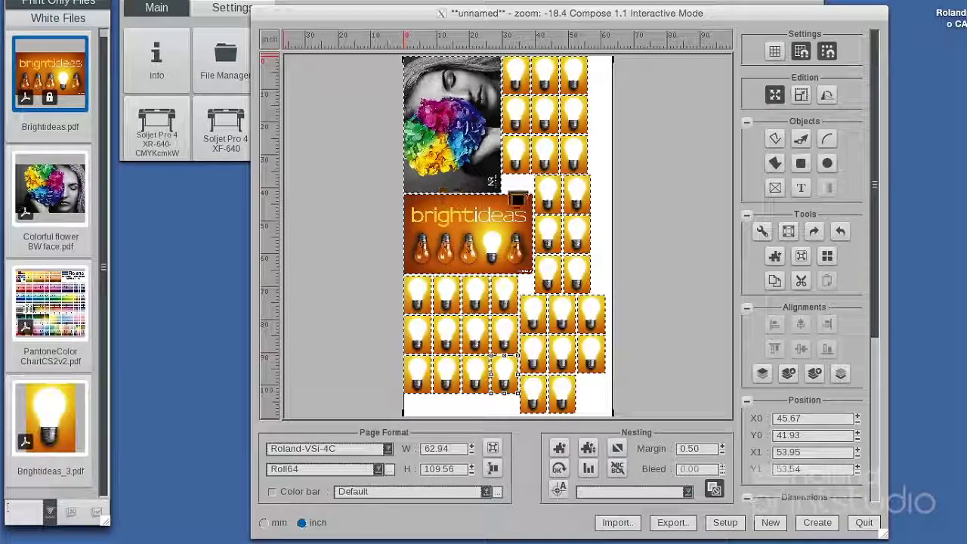
pyautogui.moveTo(518, 200); pyautogui.dragTo(521, 203)
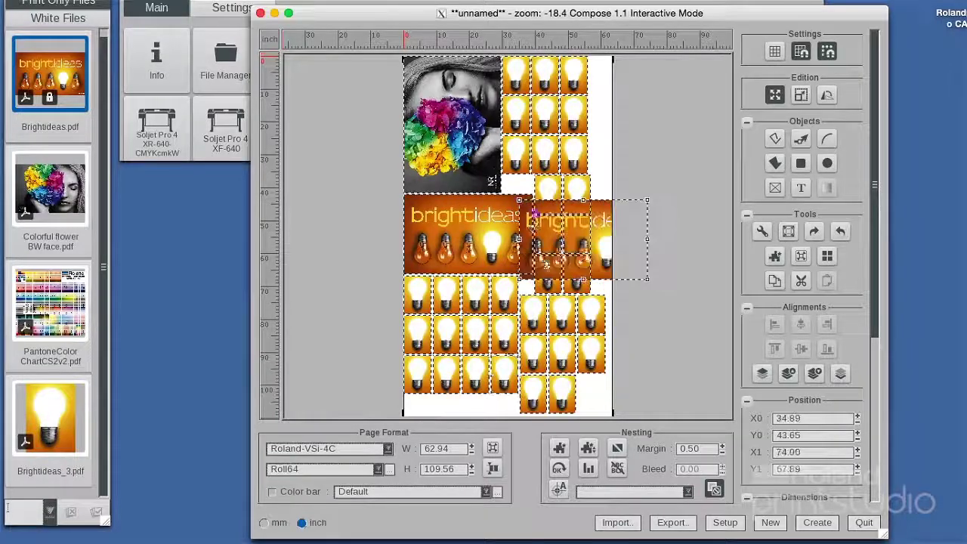
pyautogui.click(559, 448)
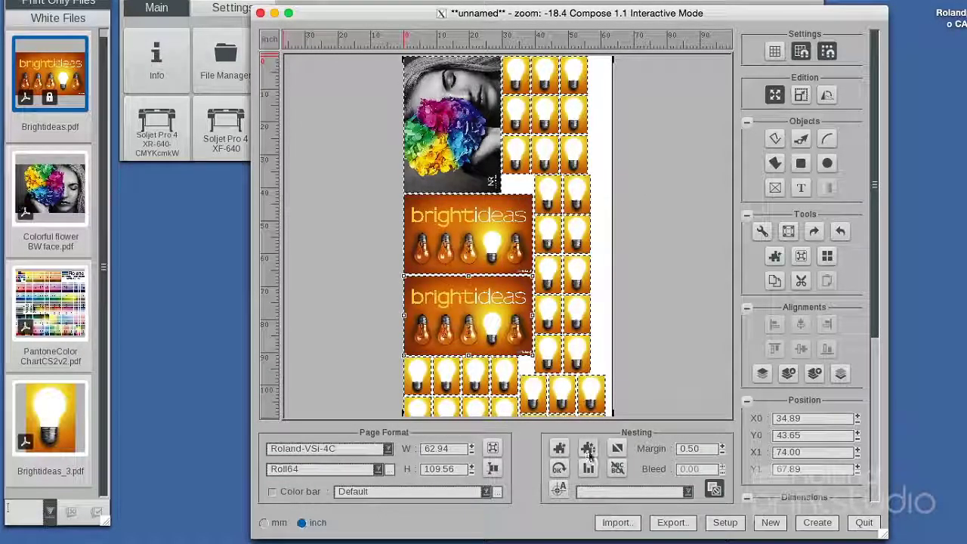
pyautogui.click(587, 449)
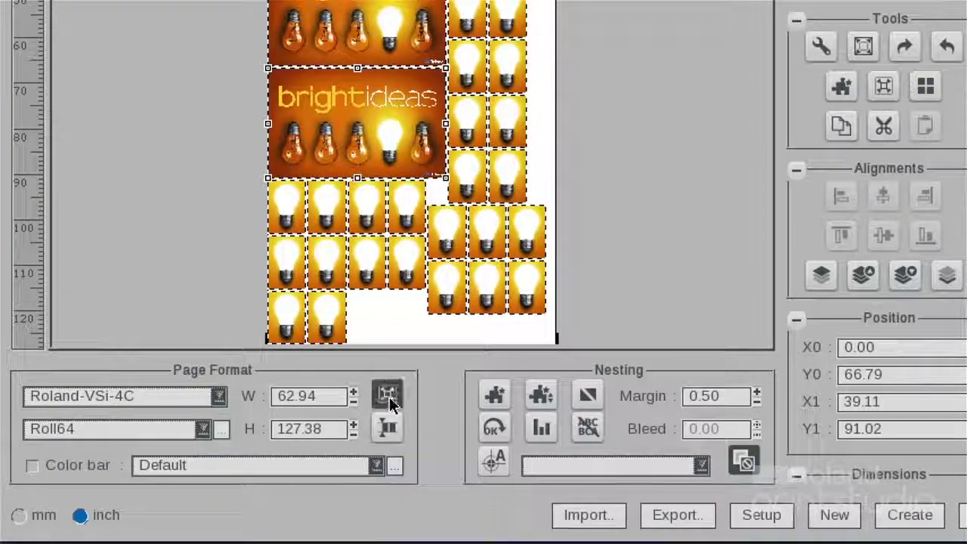
pyautogui.click(390, 396)
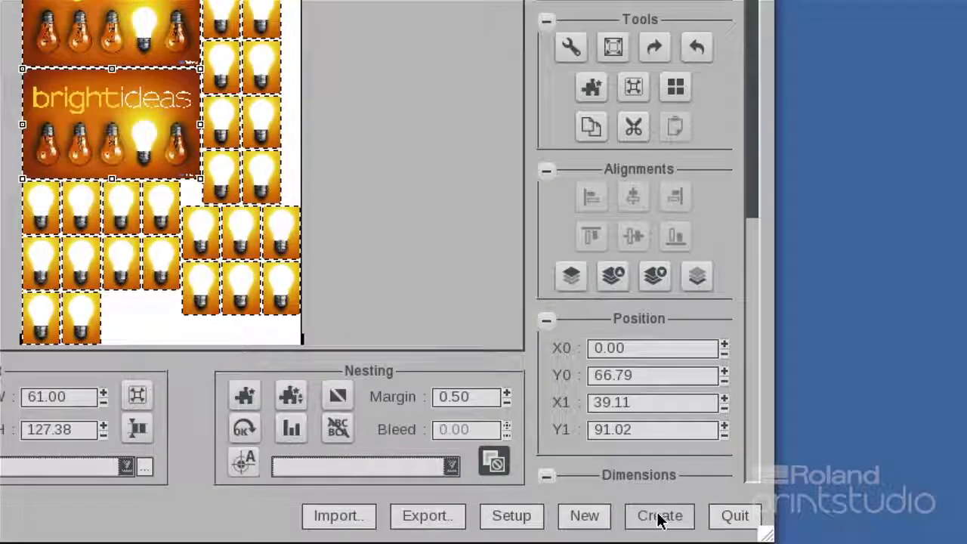
# - Save the layout as new composite document Untitled_4 and send it to the VersaCamm VS-i-4C
pyautogui.click(659, 517)
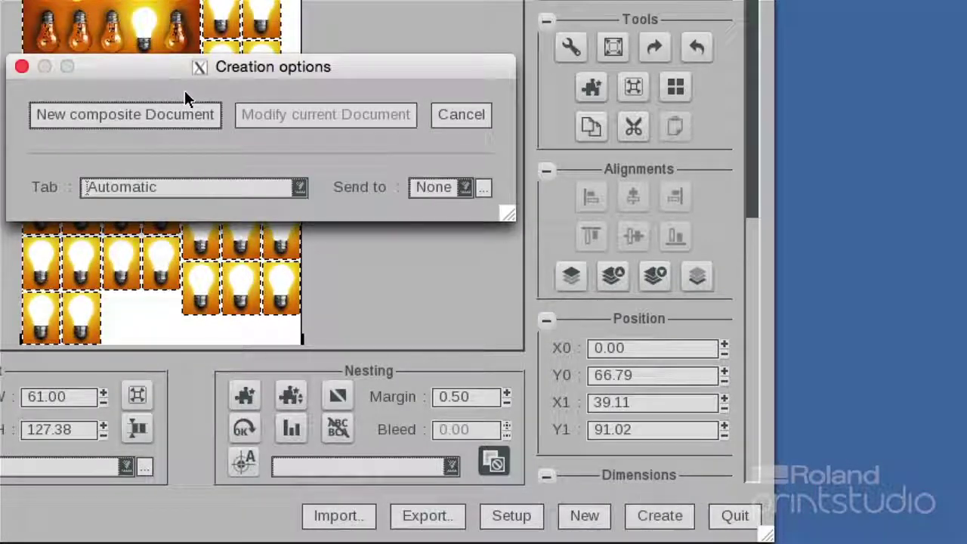
pyautogui.click(135, 114)
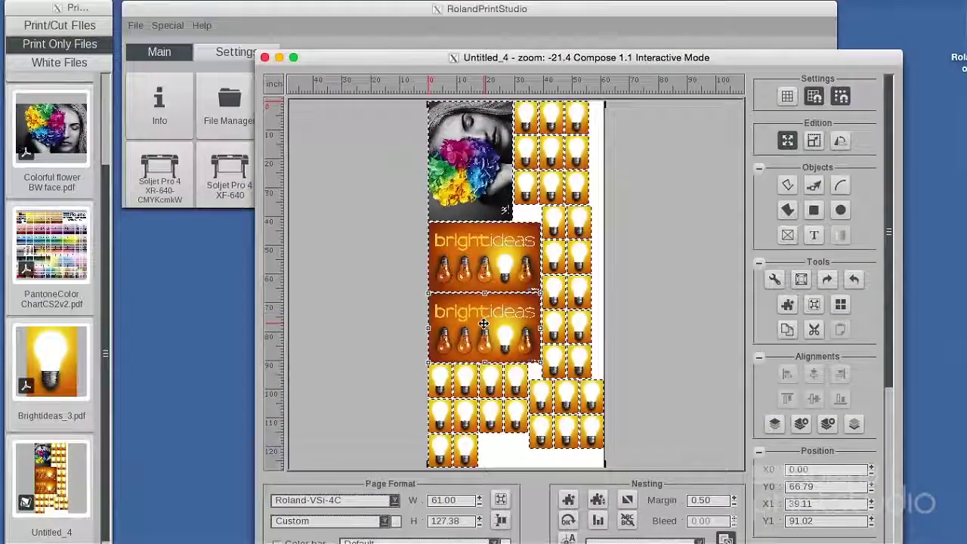
pyautogui.click(265, 57)
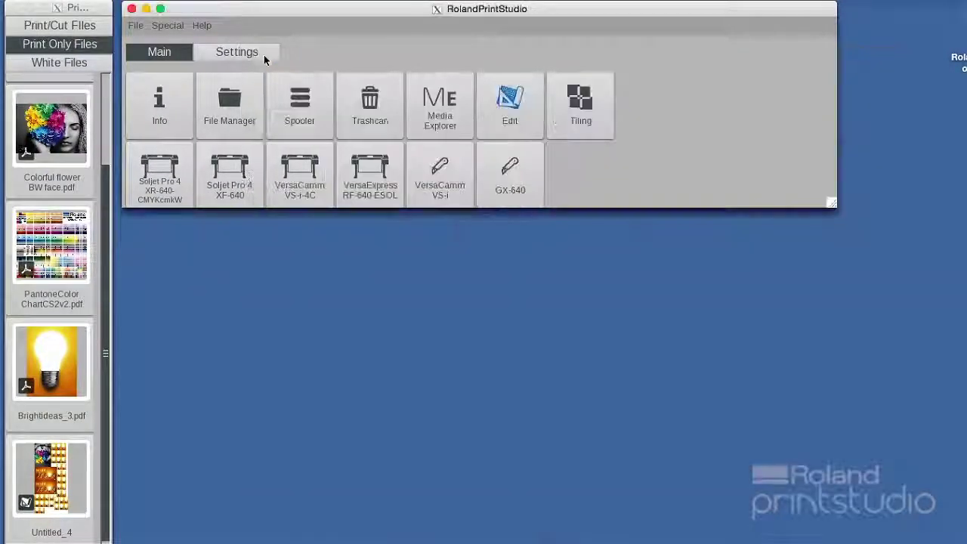
pyautogui.moveTo(58, 481); pyautogui.dragTo(314, 173)
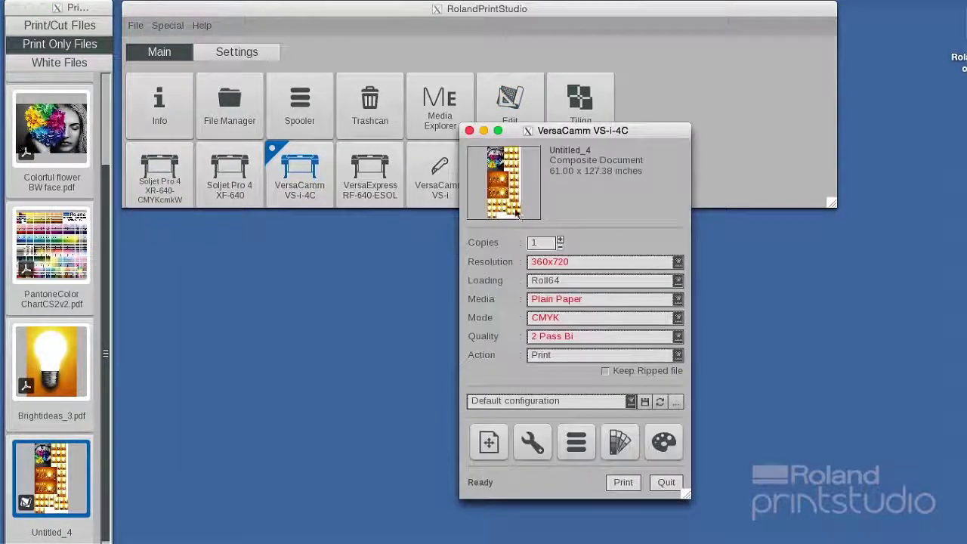
# - Print Untitled_4 on the VersaCamm VS-i-4C using Roll64 Plain Paper
pyautogui.click(621, 482)
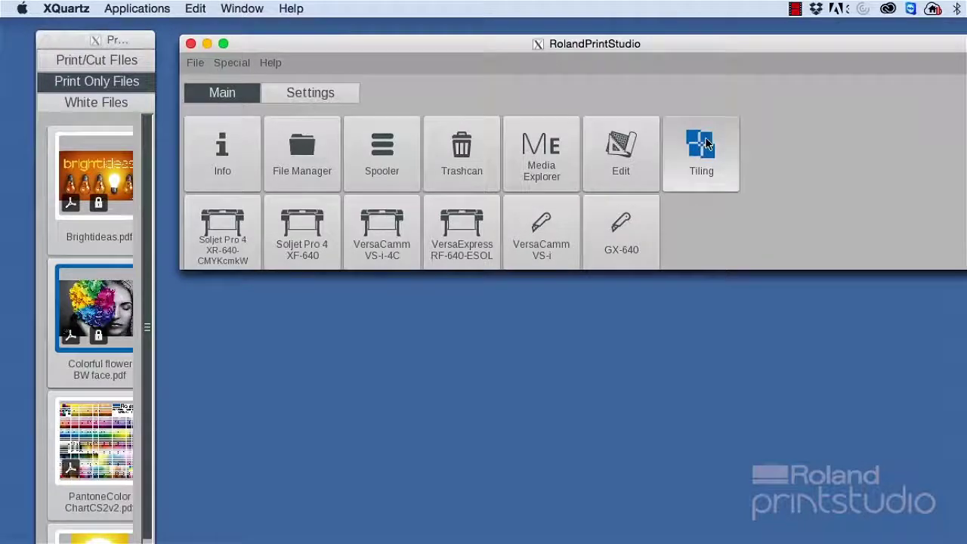
# - Load the flower-face image into Tiling and recompute the tiles for Roll54 media
pyautogui.click(701, 145)
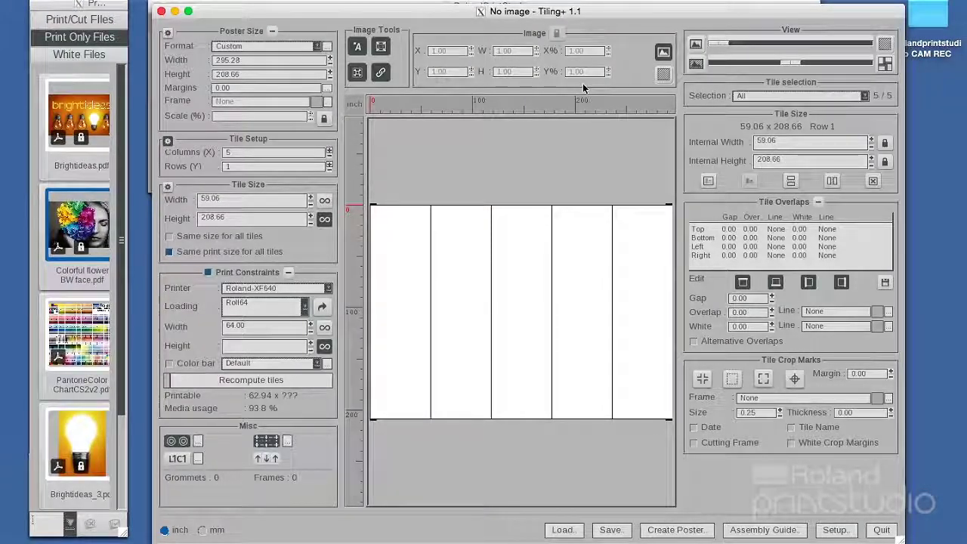
pyautogui.click(87, 219)
pyautogui.moveTo(87, 219); pyautogui.dragTo(448, 303)
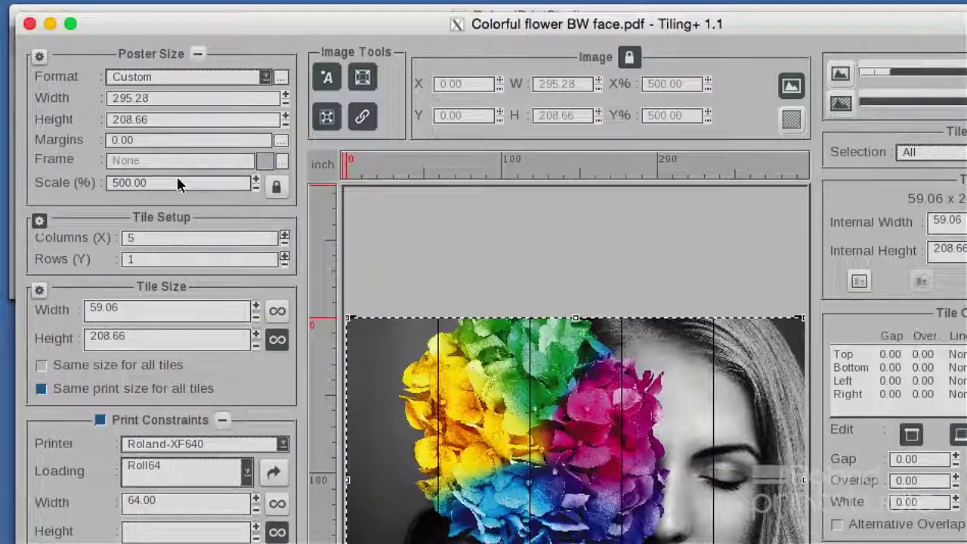
pyautogui.moveTo(178, 183); pyautogui.dragTo(115, 186)
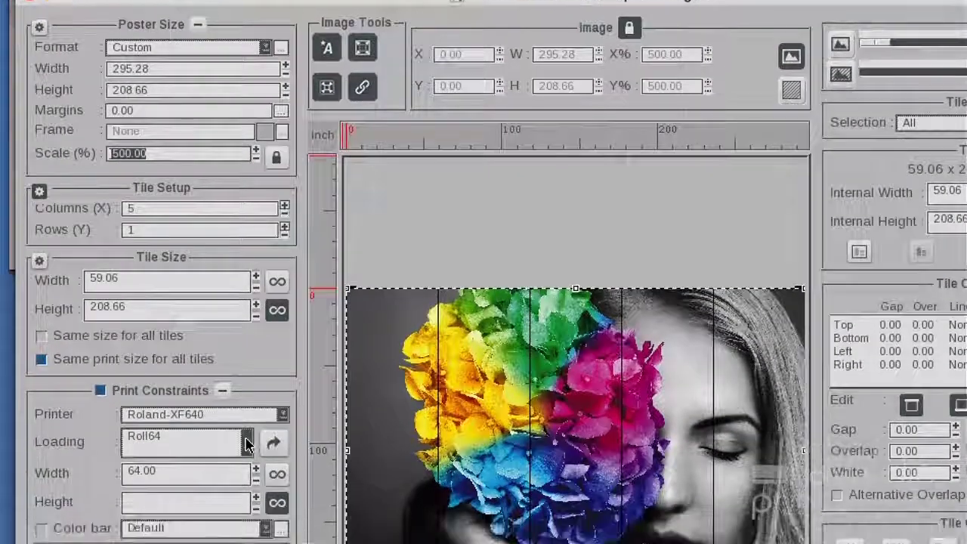
pyautogui.click(245, 442)
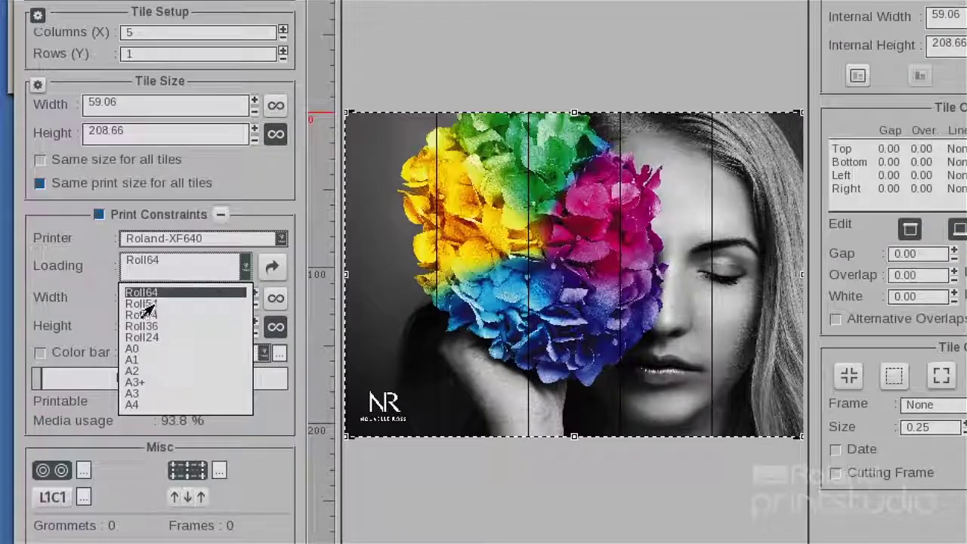
pyautogui.click(151, 303)
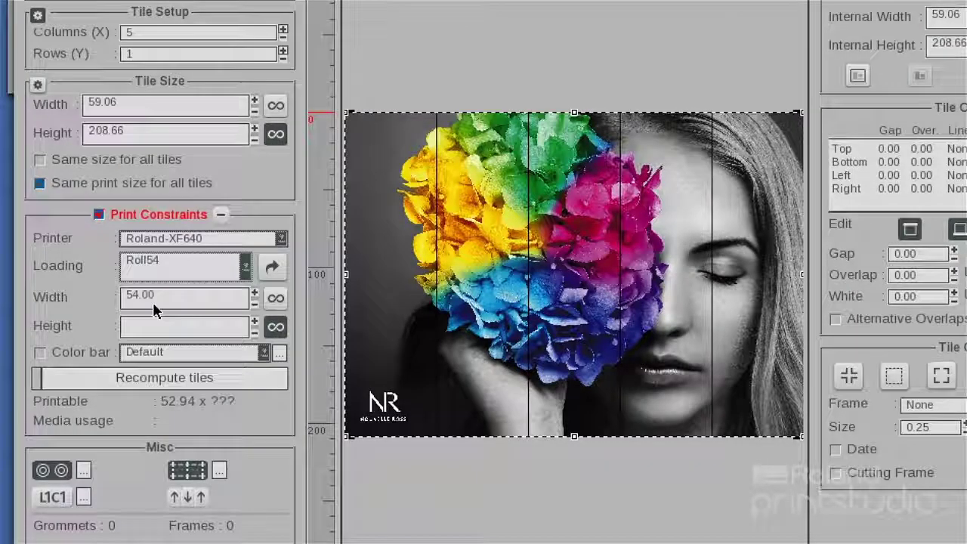
pyautogui.click(127, 380)
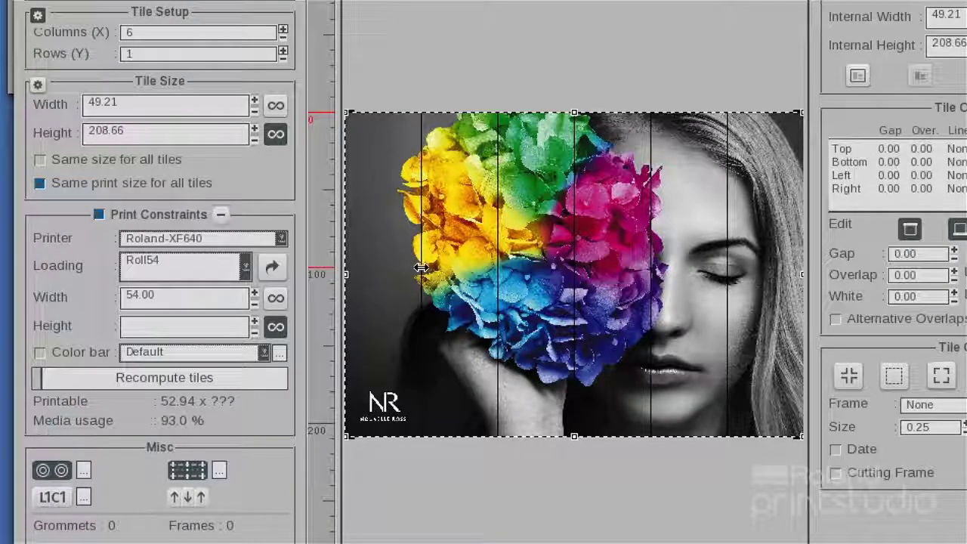
# - Try adjusting the tile divider, rows and columns, then recompute back to 6 columns by 1 row
pyautogui.moveTo(421, 266); pyautogui.dragTo(415, 267)
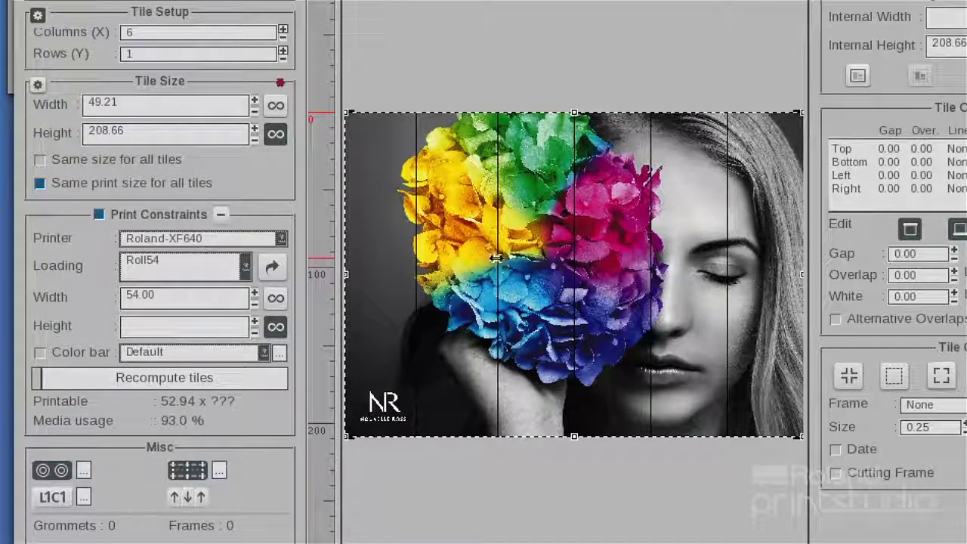
pyautogui.click(283, 50)
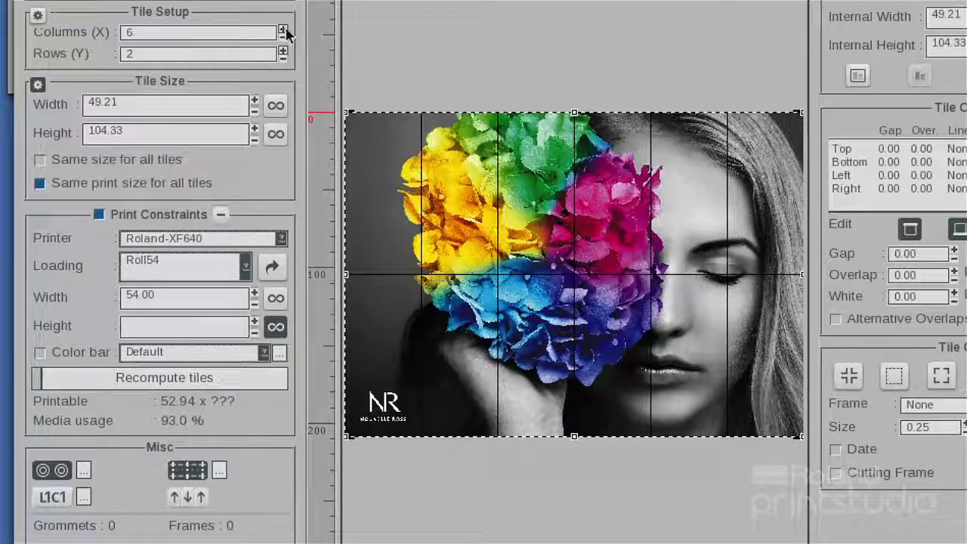
pyautogui.click(284, 29)
pyautogui.click(283, 29)
pyautogui.click(242, 378)
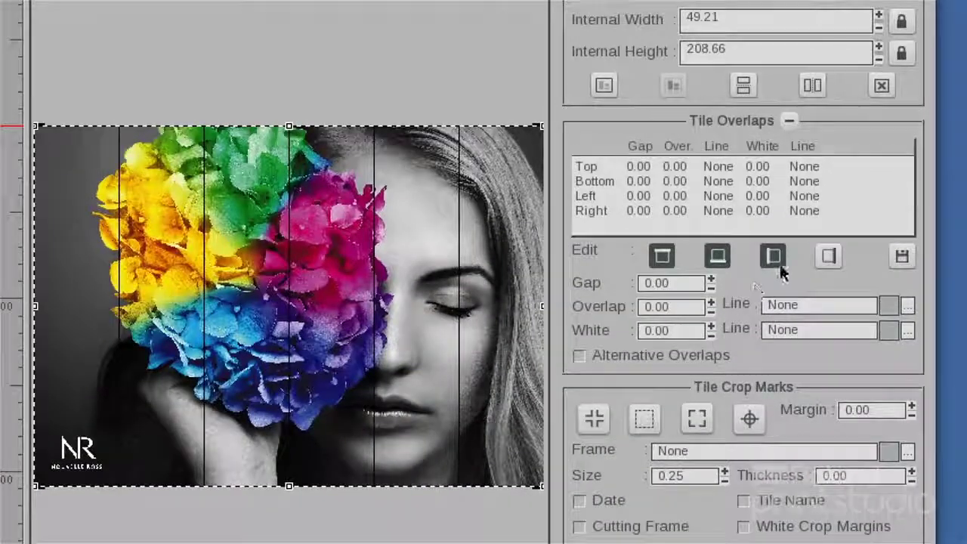
# - Set a 1.00 overlap on all tile edges and add 40 circular 1.50 grommets along the poster
pyautogui.click(829, 257)
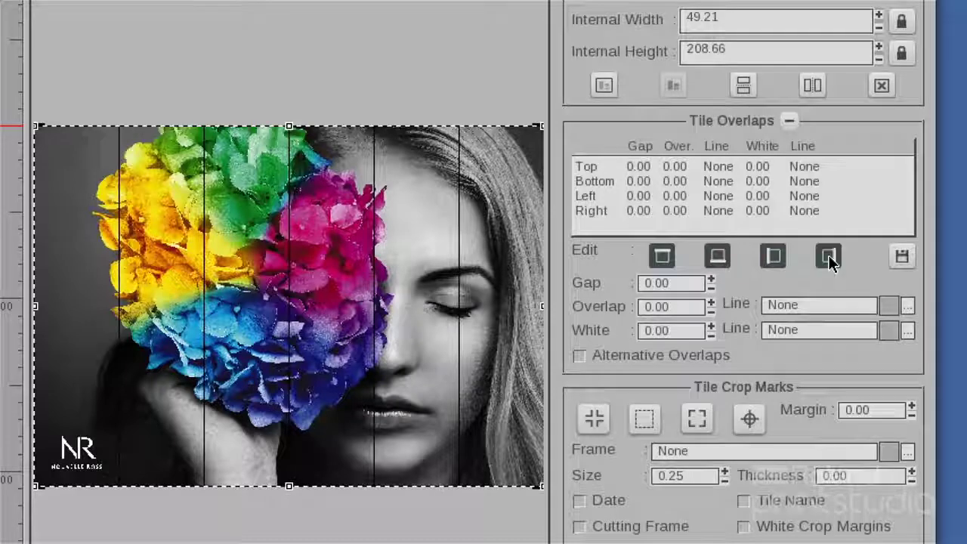
pyautogui.click(711, 302)
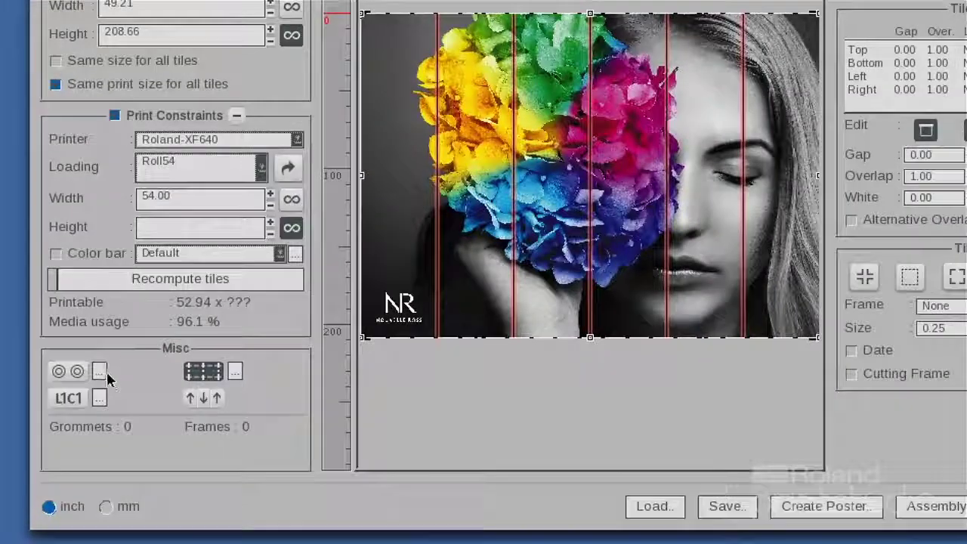
pyautogui.click(100, 372)
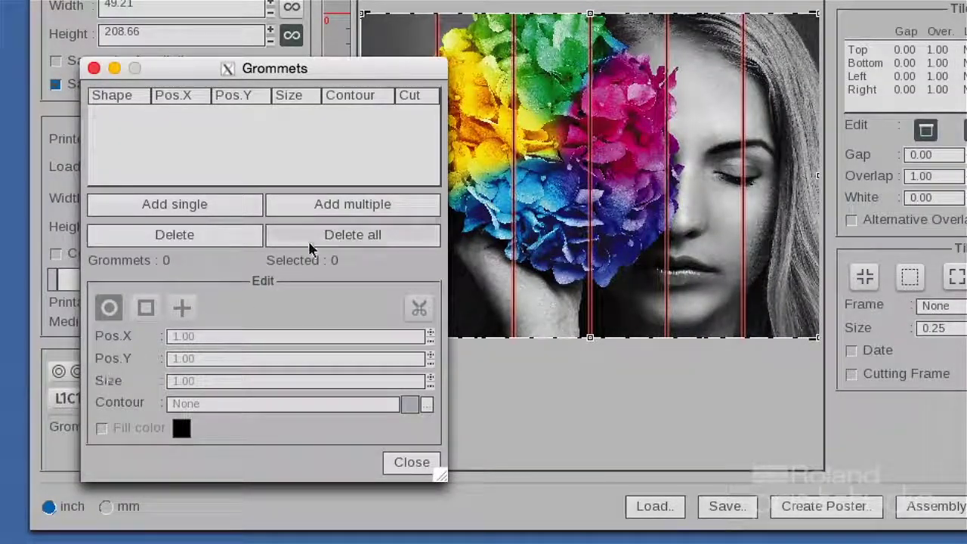
pyautogui.click(340, 212)
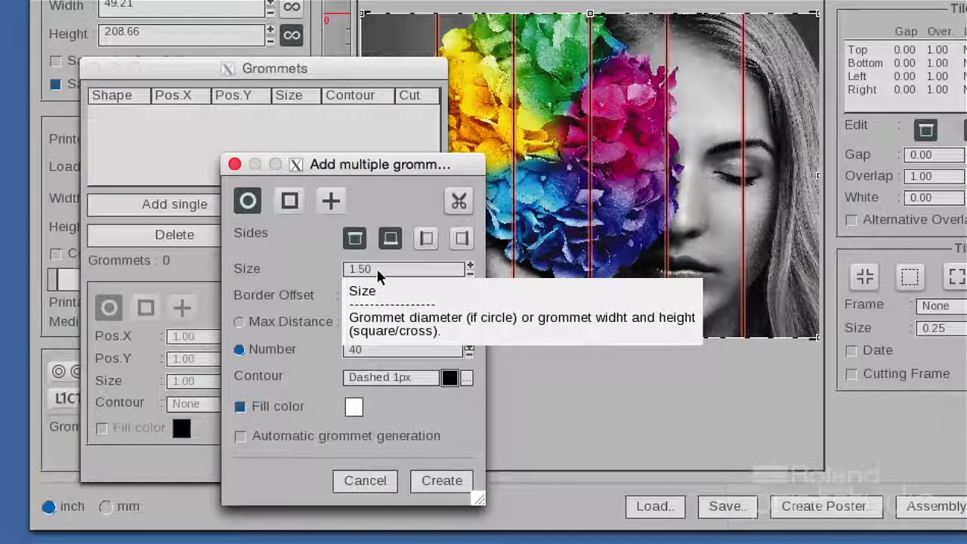
pyautogui.click(369, 355)
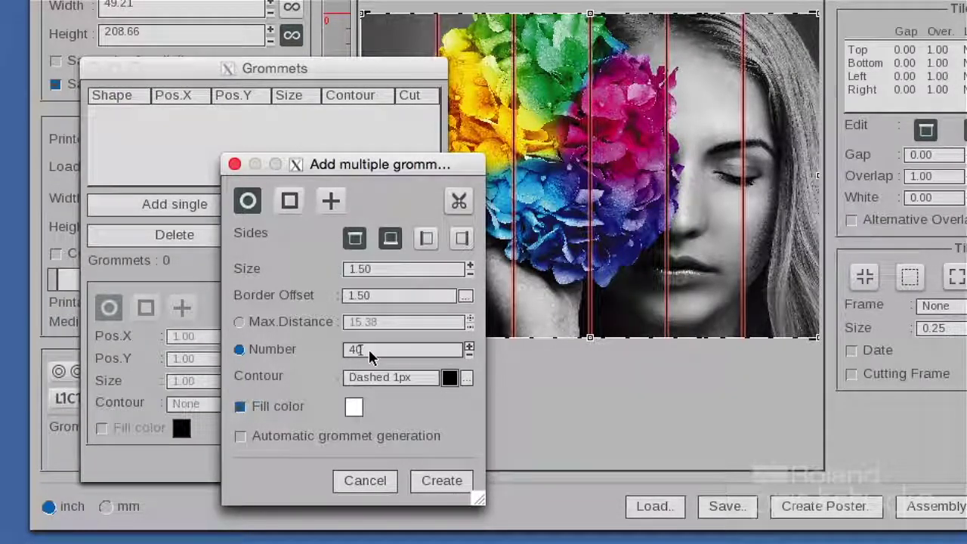
pyautogui.click(440, 480)
pyautogui.click(390, 21)
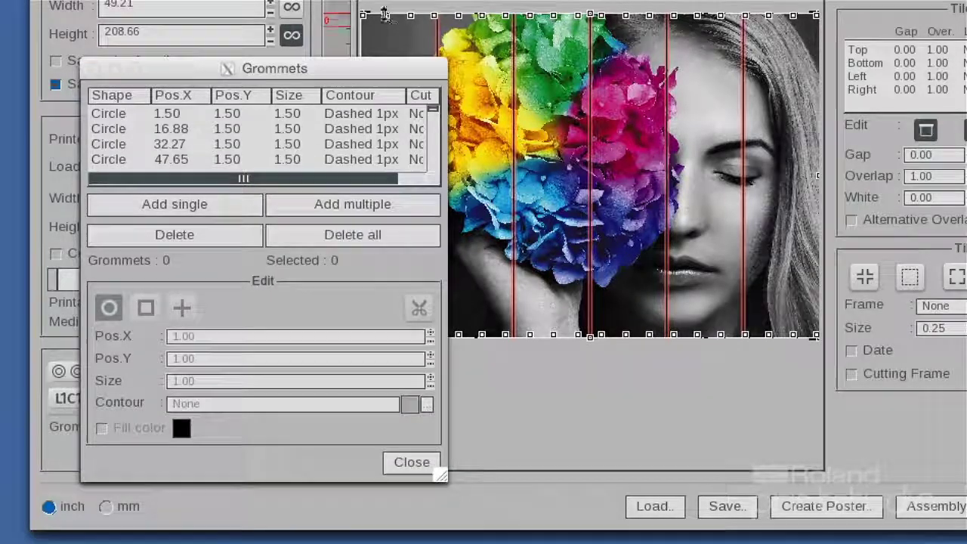
pyautogui.click(378, 431)
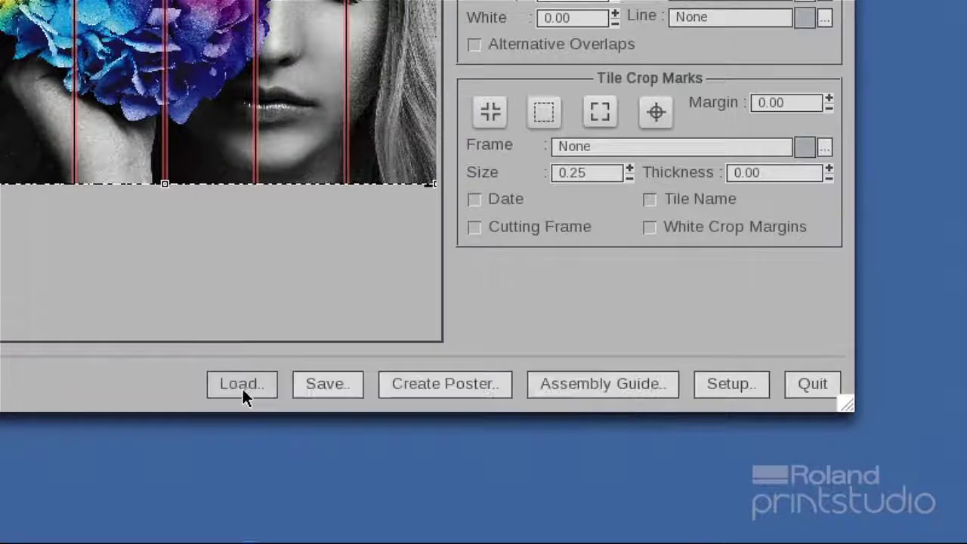
# - Load the DEMO Template tiling and generate the flower-face poster as a new poster
pyautogui.click(243, 385)
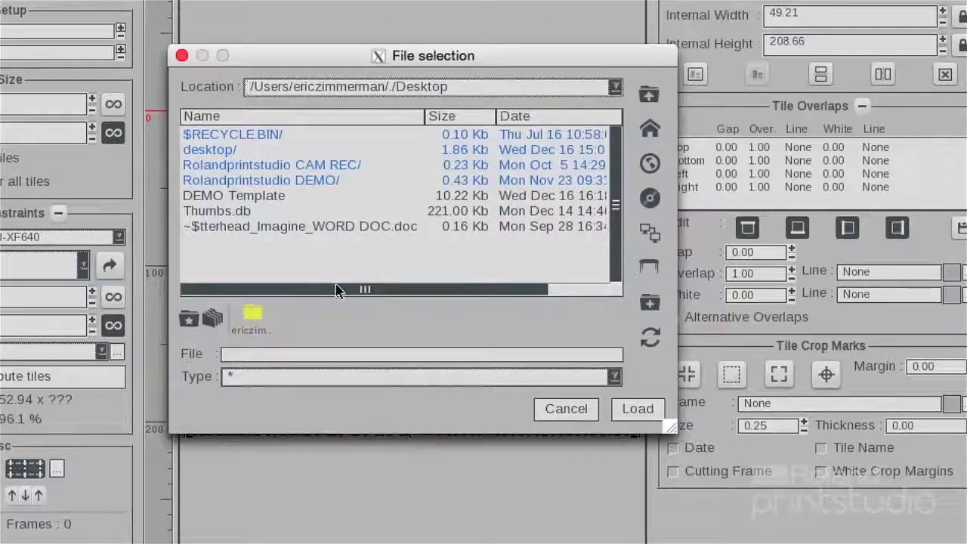
pyautogui.click(258, 195)
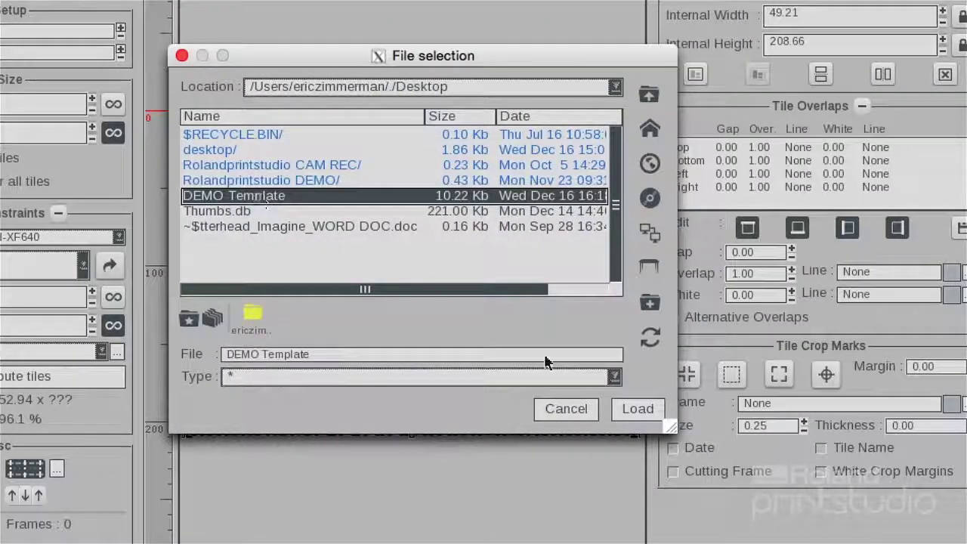
pyautogui.click(638, 409)
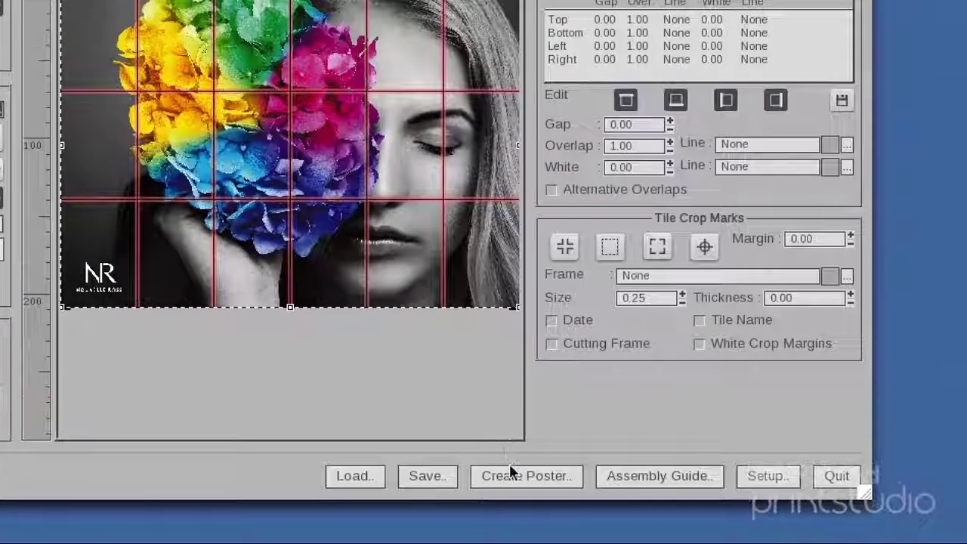
pyautogui.click(511, 473)
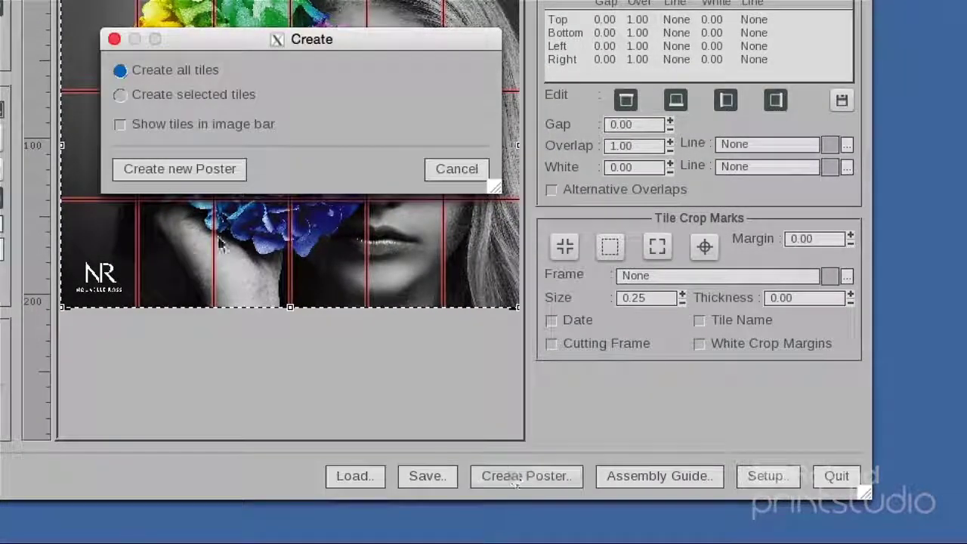
pyautogui.click(151, 166)
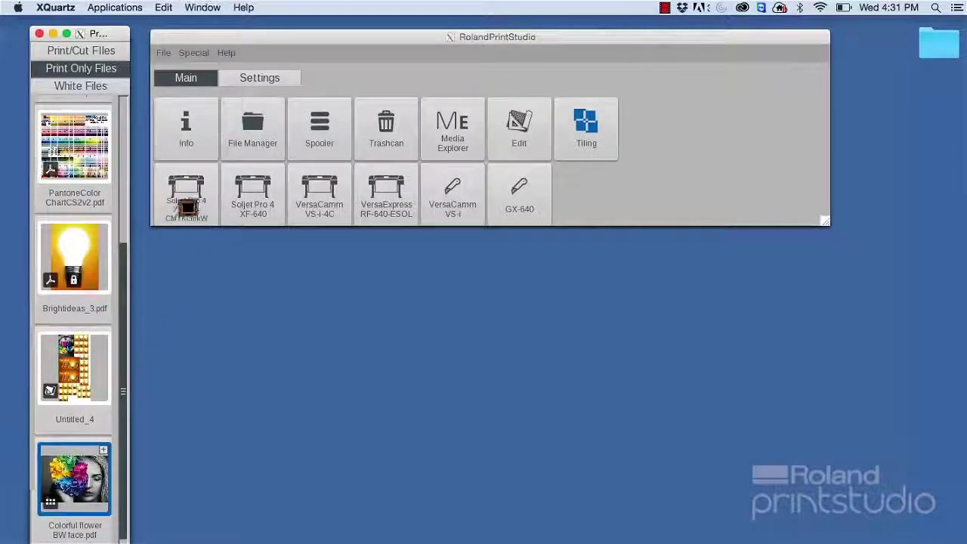
# - Send the flower poster to the Soljet Pro 4 and preview its tiles in turn, from L1C2 onward
pyautogui.moveTo(186, 205); pyautogui.dragTo(187, 201)
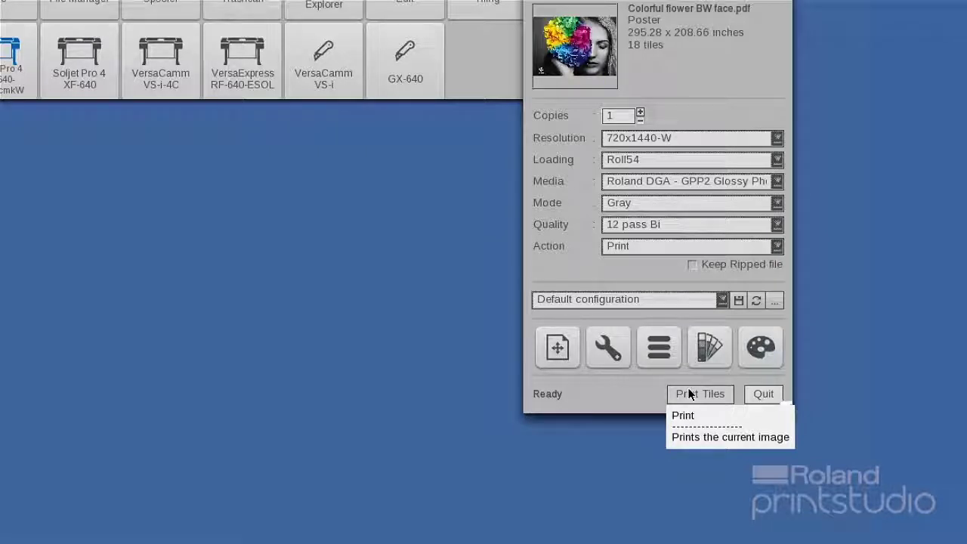
pyautogui.click(561, 349)
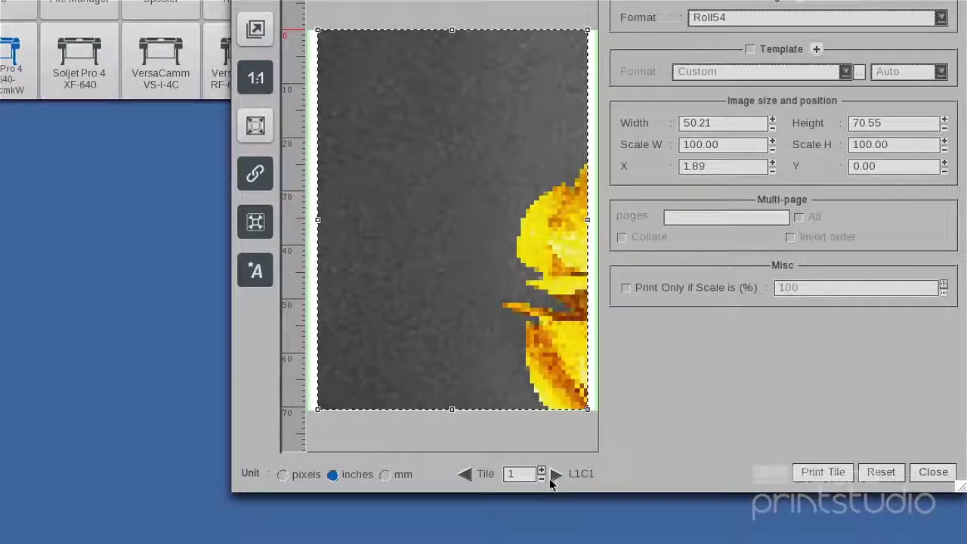
pyautogui.click(557, 473)
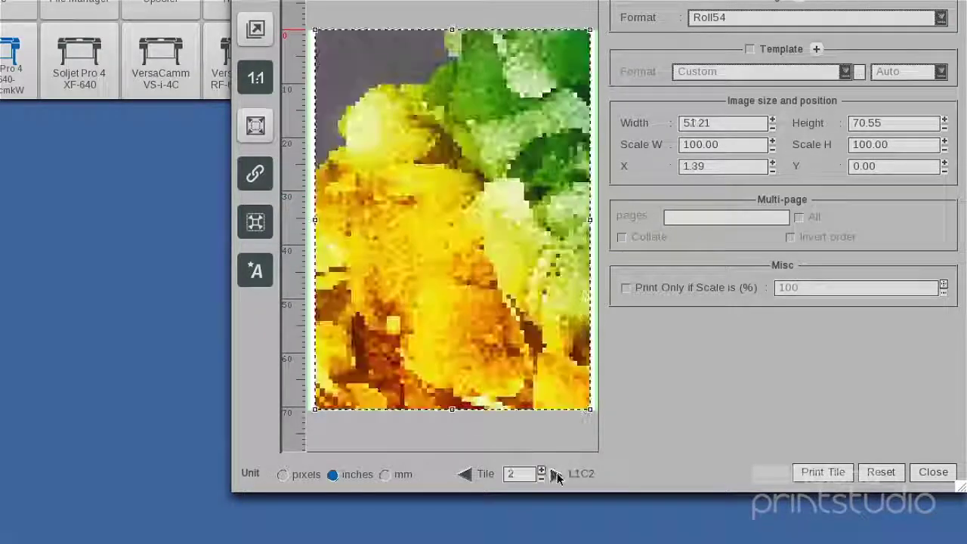
pyautogui.click(557, 472)
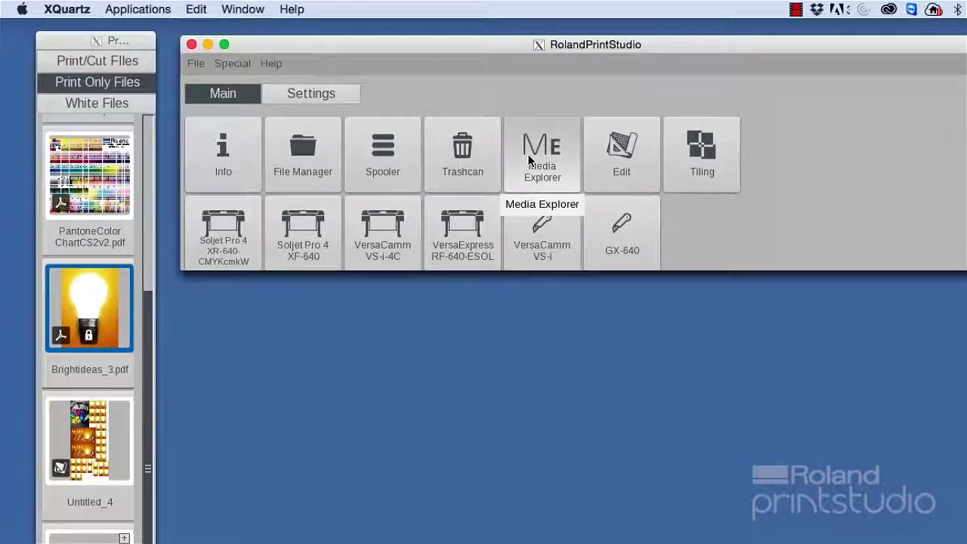
# - In Media Explorer, calibrate the Roland-XR640-CMYKcmkW with GPP2 Glossy Photobase Paper media
pyautogui.click(528, 159)
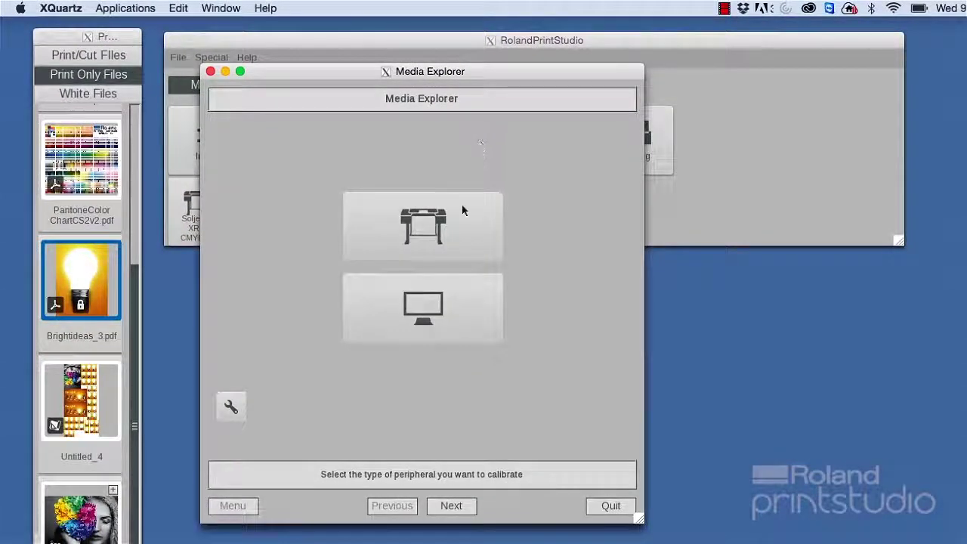
pyautogui.click(439, 225)
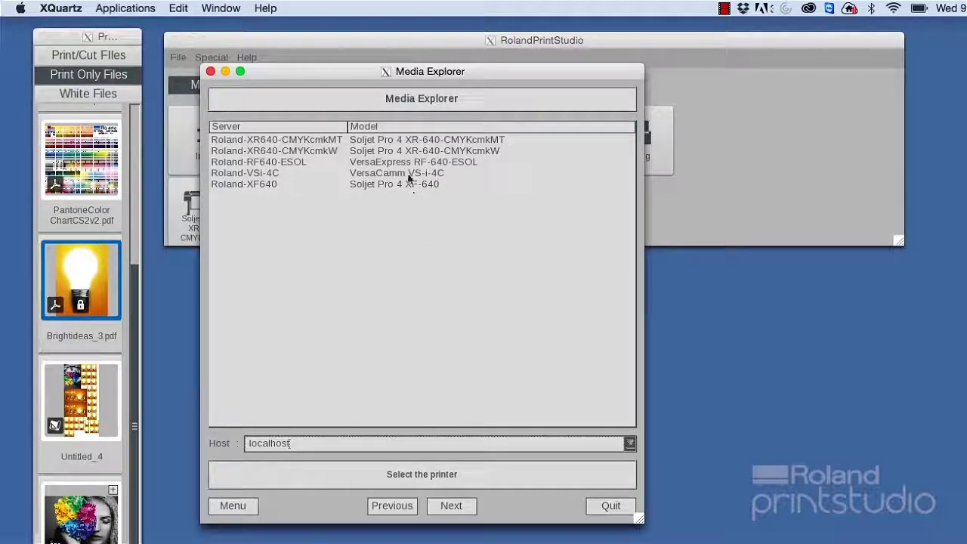
pyautogui.doubleClick(410, 151)
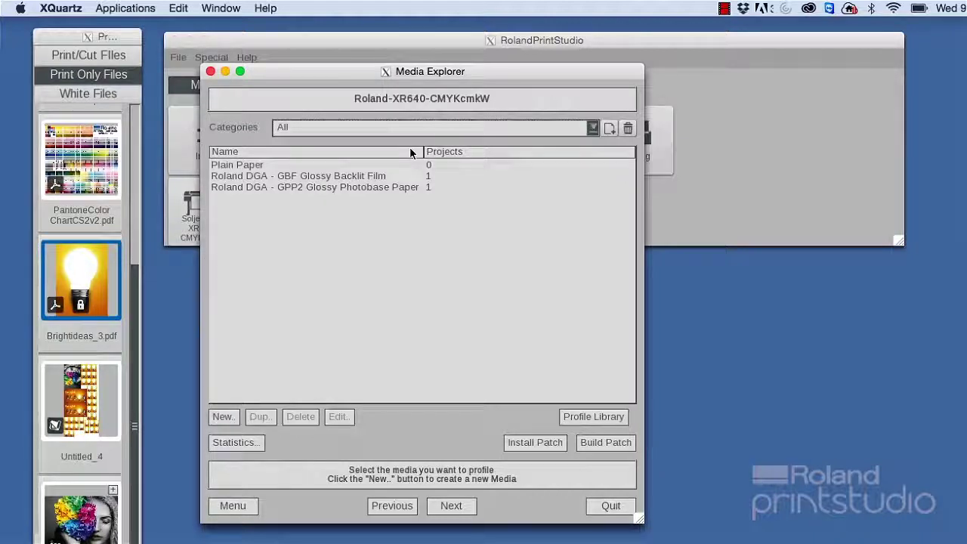
pyautogui.click(302, 189)
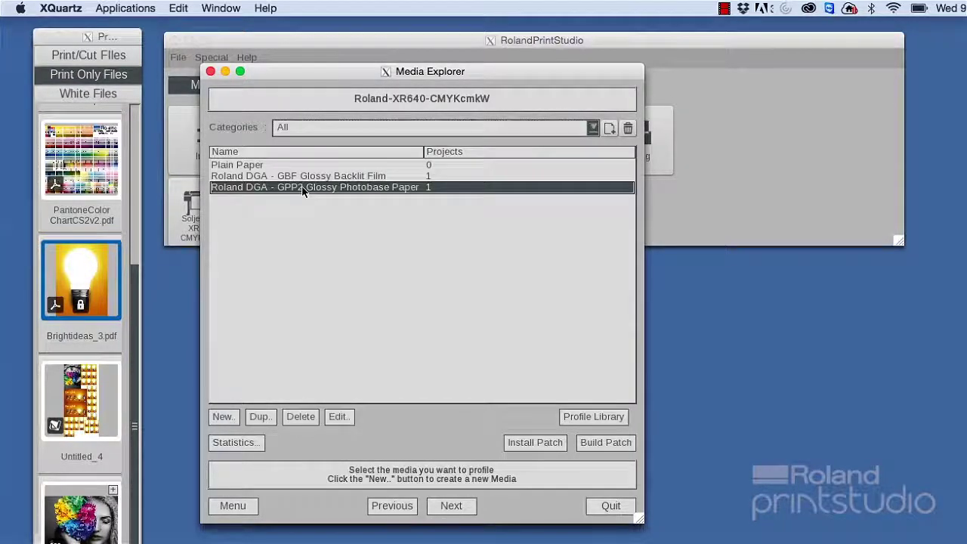
# - Advance through the transition curve, ink target and print settings pages to the linearization curves
pyautogui.click(468, 509)
pyautogui.click(470, 513)
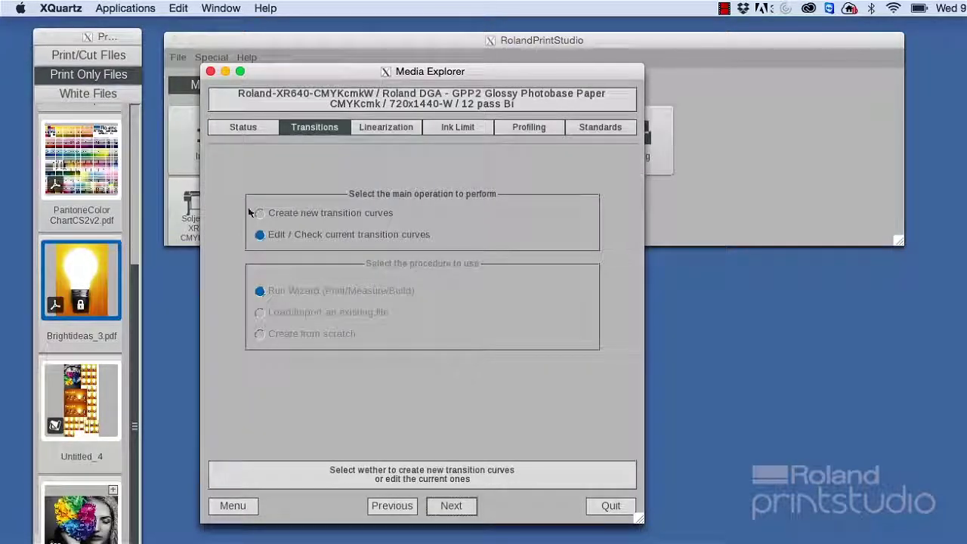
pyautogui.click(260, 214)
pyautogui.click(449, 506)
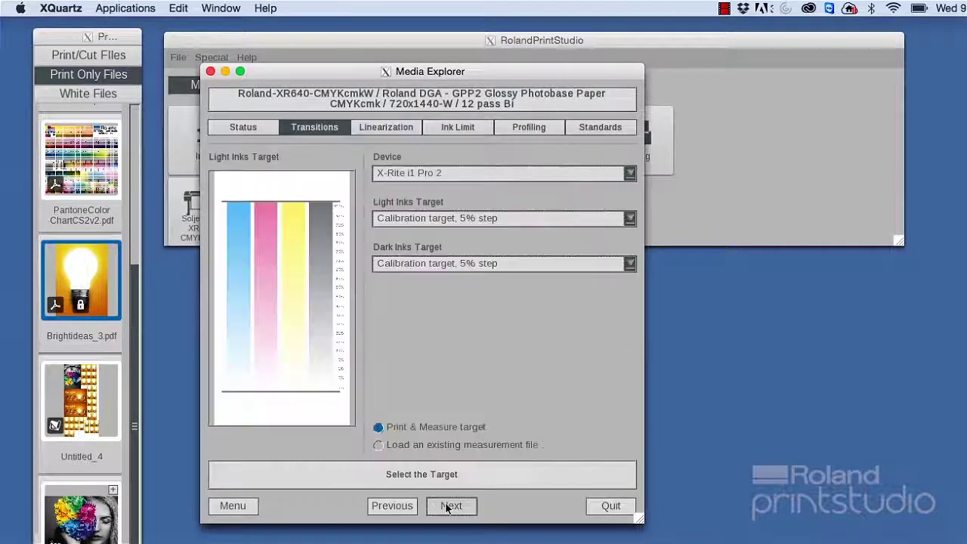
pyautogui.click(450, 506)
pyautogui.click(319, 442)
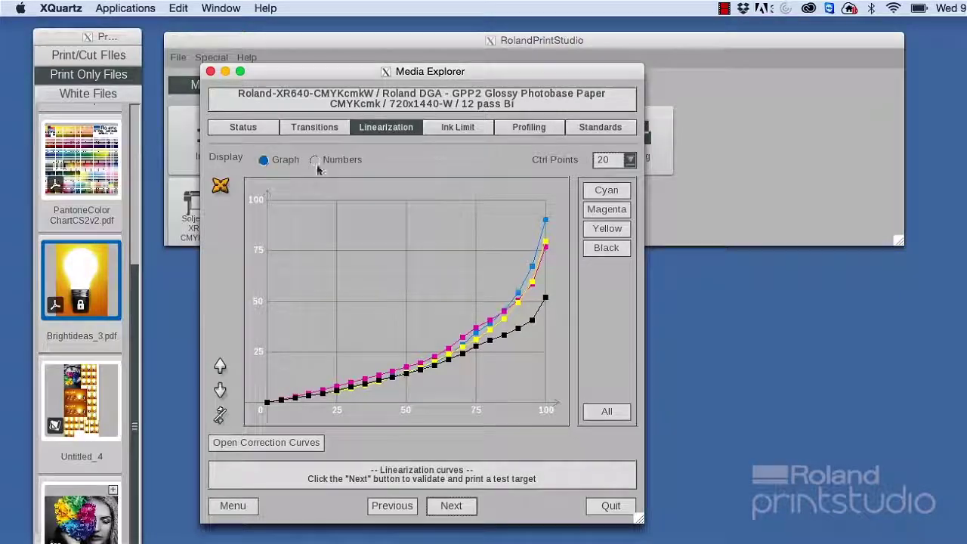
# - View the GPP2 profile's transition curves graph, then its profiling statistics
pyautogui.click(331, 128)
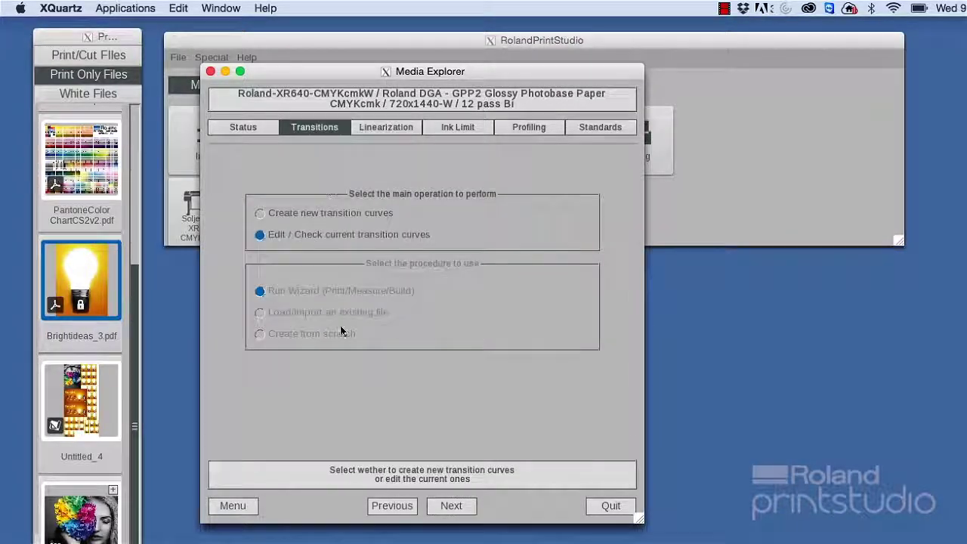
pyautogui.click(463, 508)
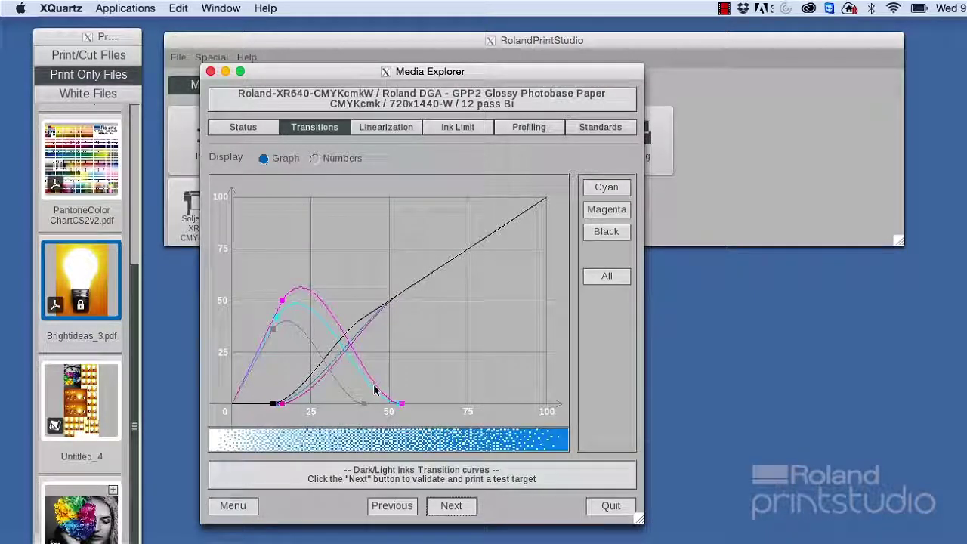
pyautogui.click(540, 131)
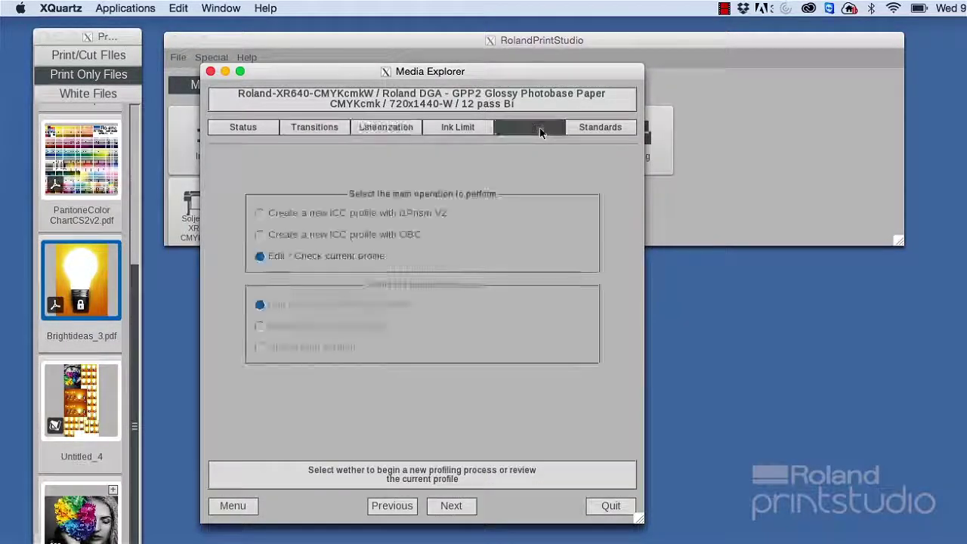
pyautogui.click(453, 508)
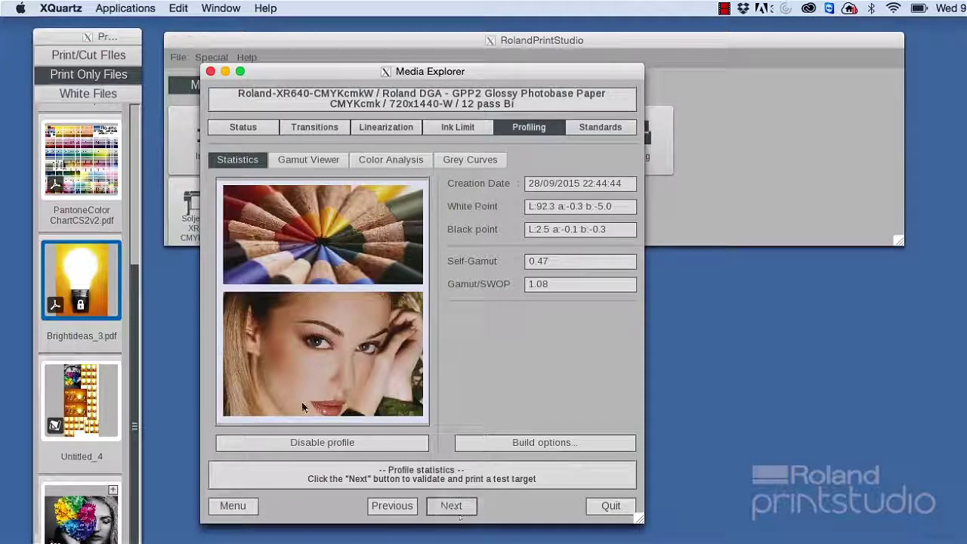
# - Show the gamut plot with slice lightness raised from 24 to 55, then the color analysis table
pyautogui.click(323, 161)
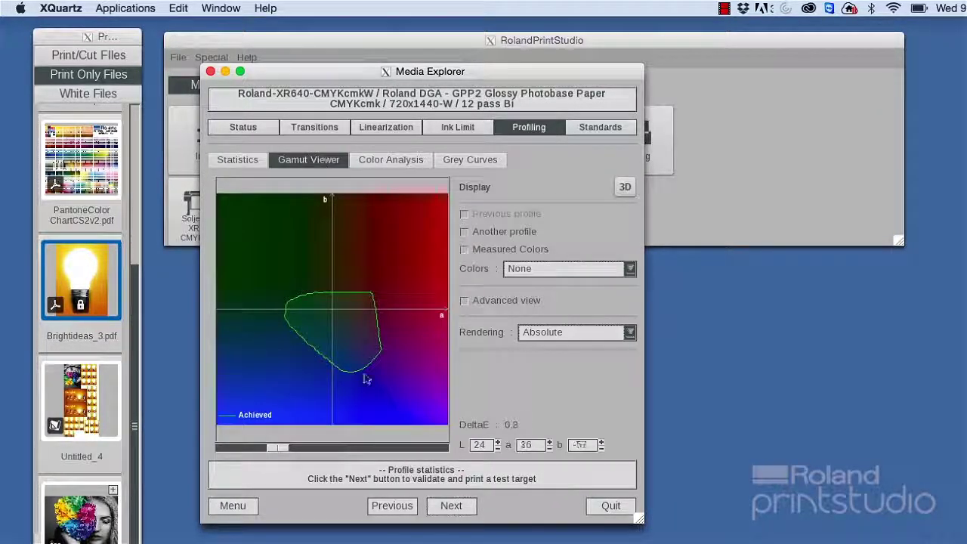
pyautogui.moveTo(277, 452); pyautogui.dragTo(334, 455)
pyautogui.click(390, 159)
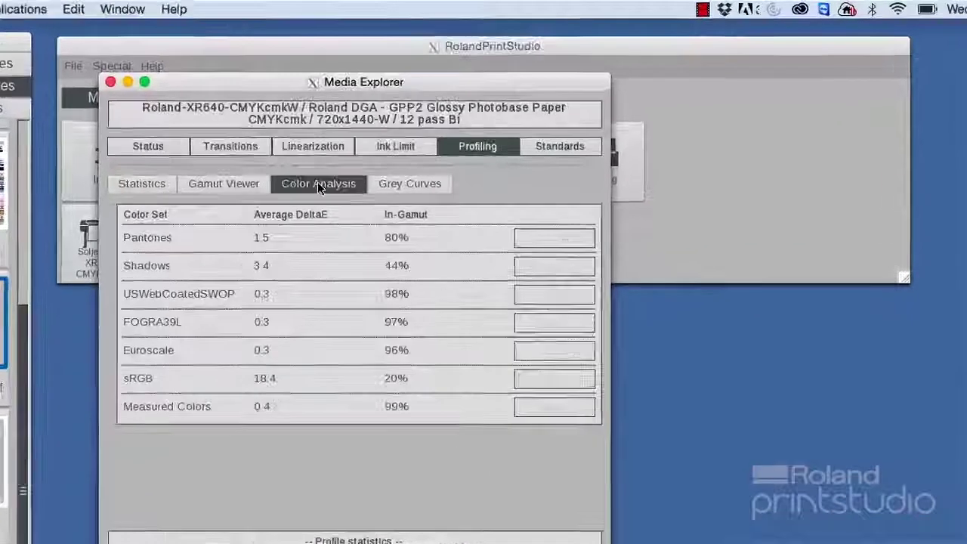